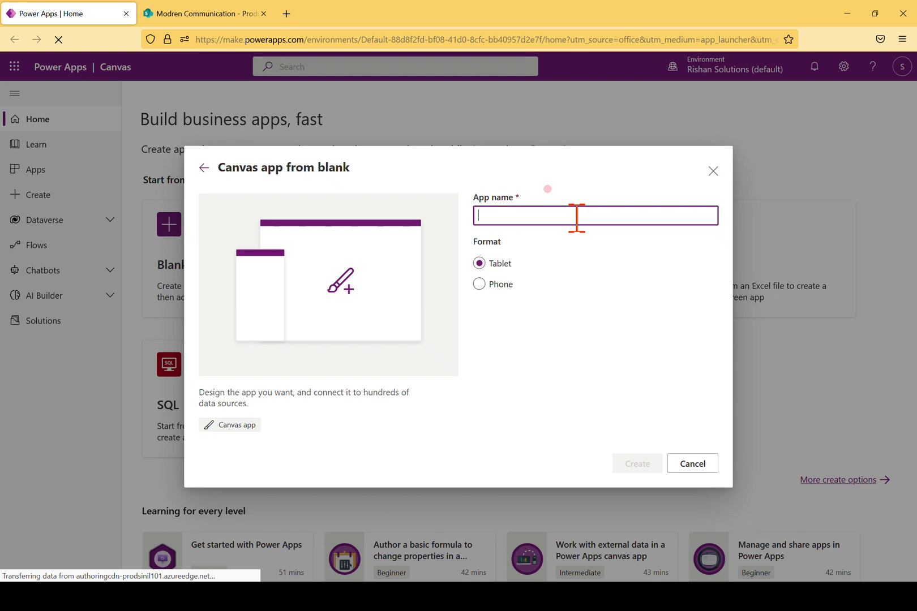
Step: Create a blank canvas app named "CRUD Operations" in Tablet format
text(CR)
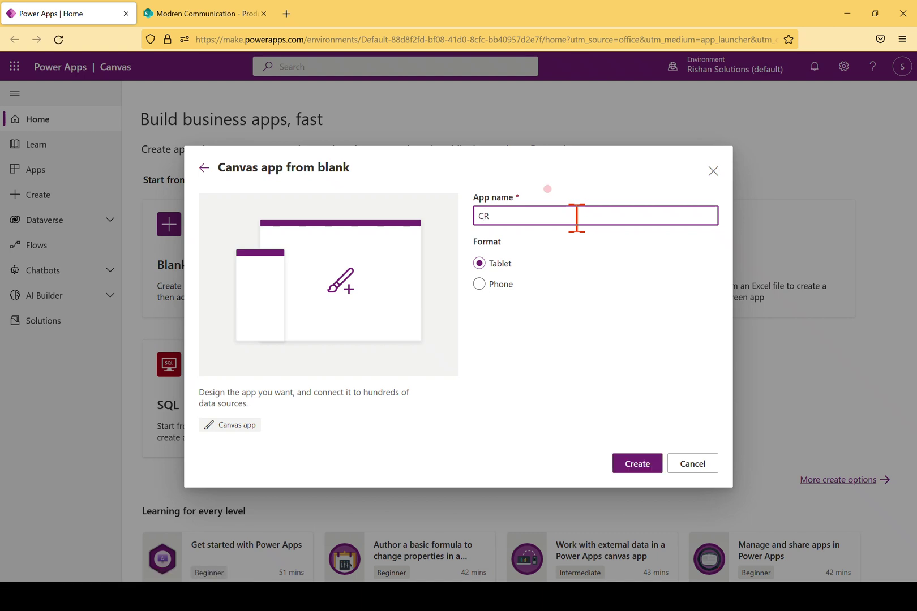
text(UD Operations)
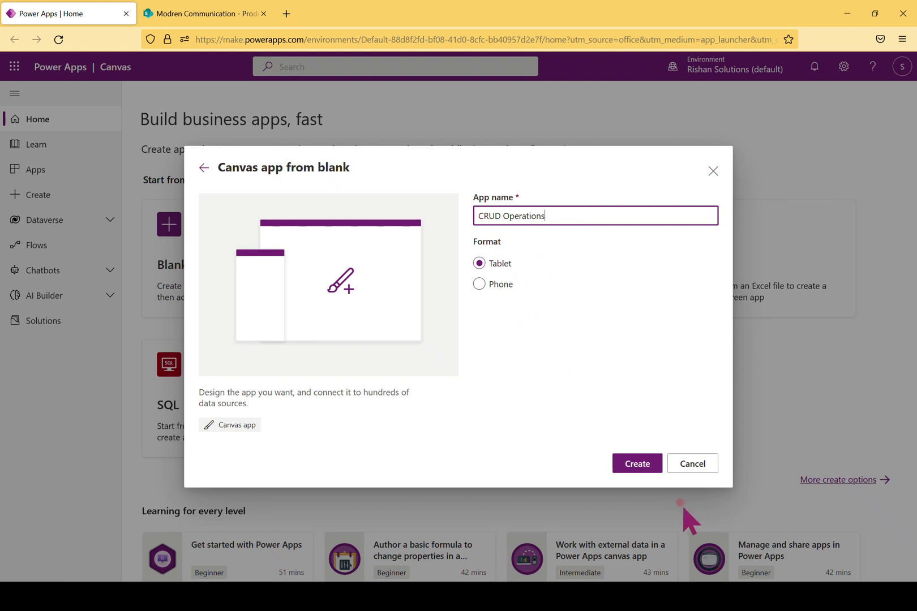
click(637, 464)
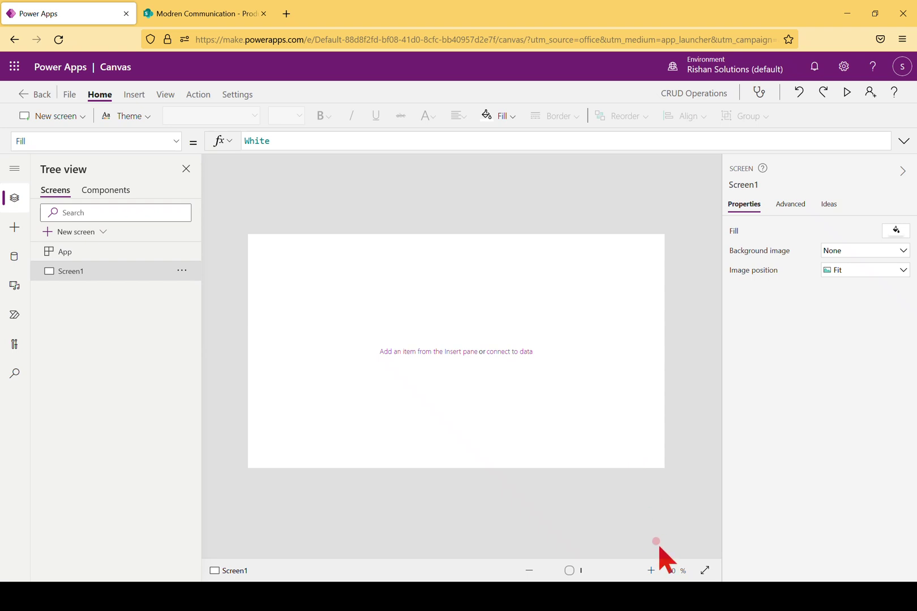
Step: Dismiss the feedback survey and insert an Edit form on Screen1
click(651, 570)
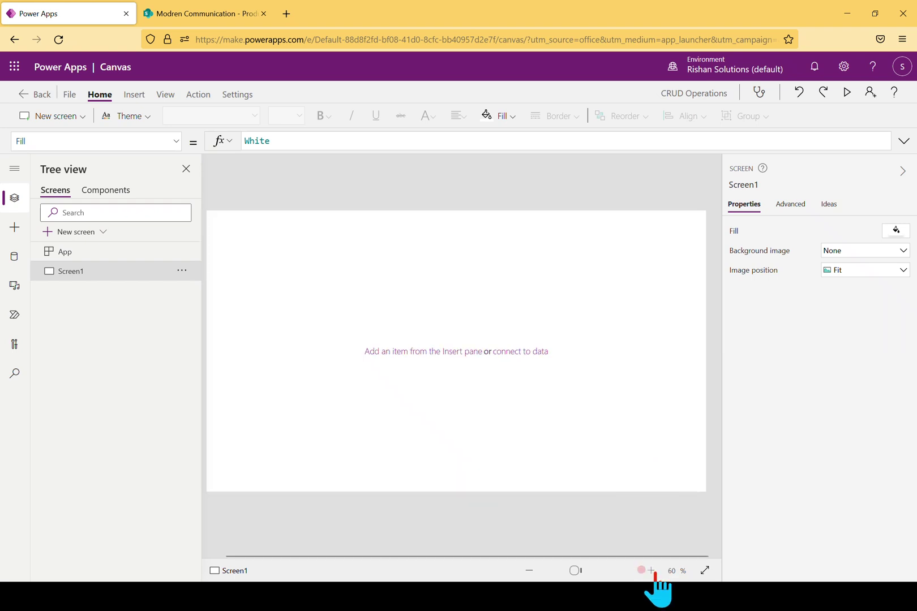
click(135, 95)
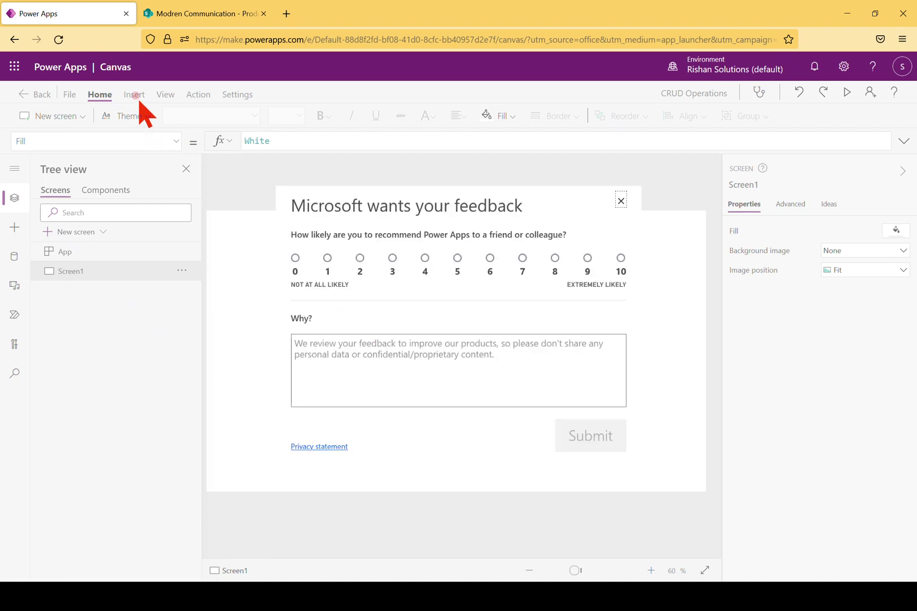
click(619, 201)
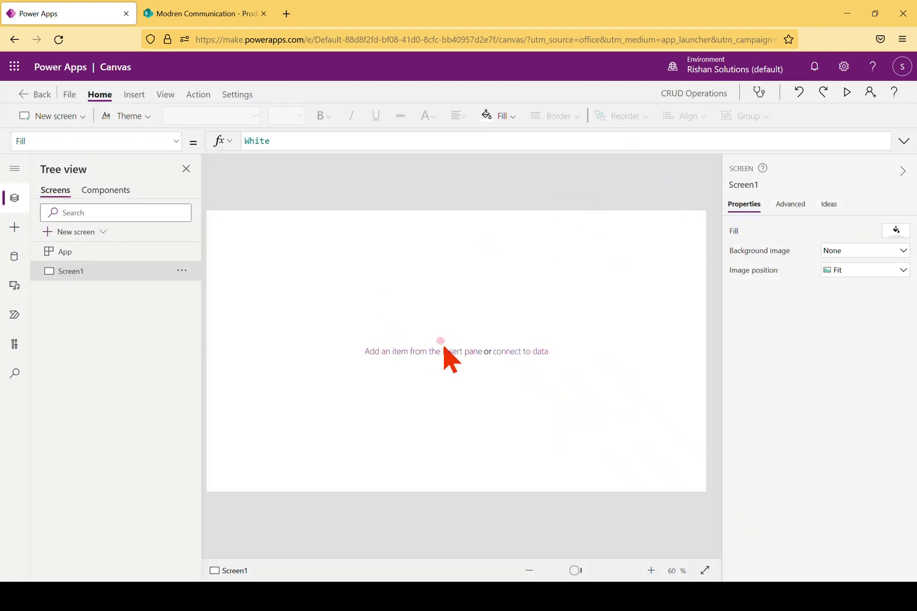
click(134, 94)
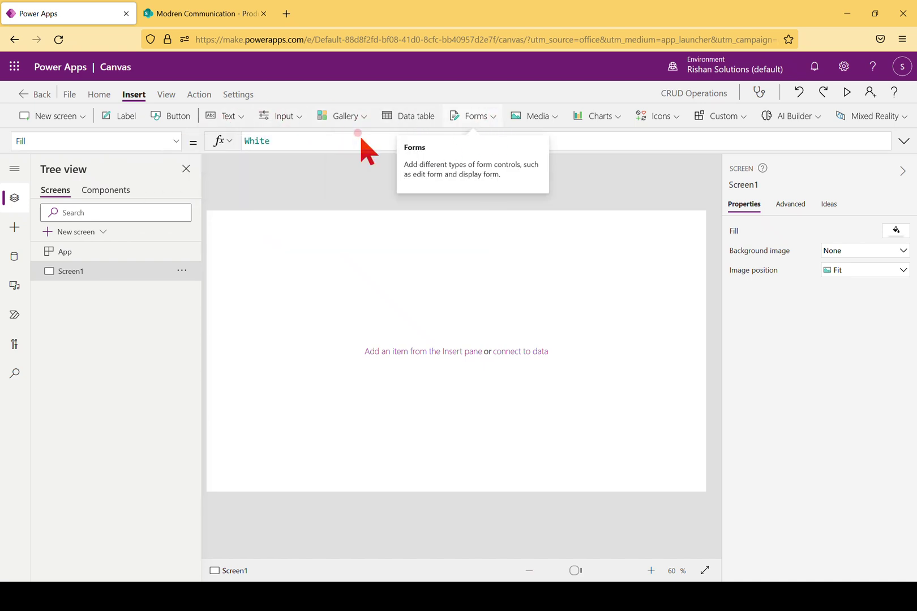
click(487, 123)
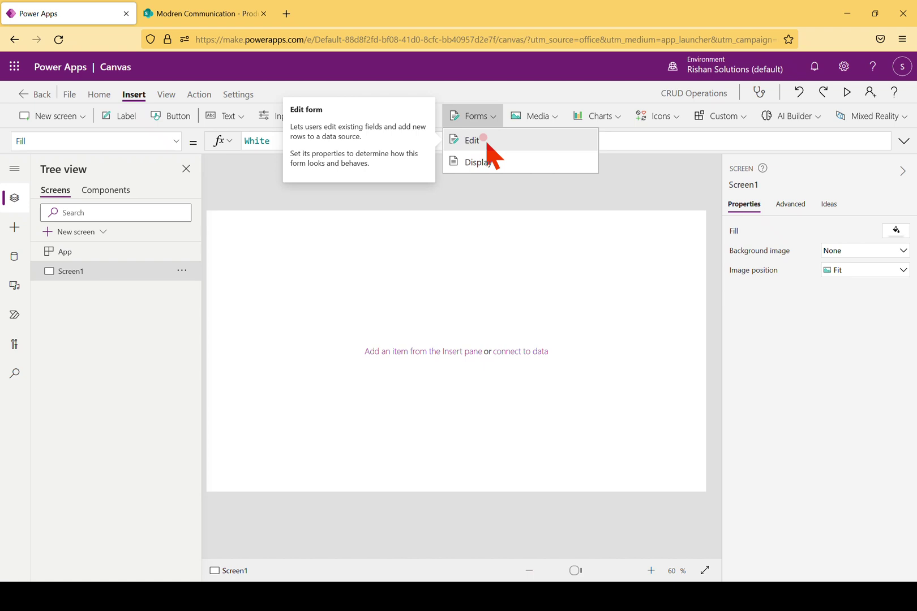
click(485, 140)
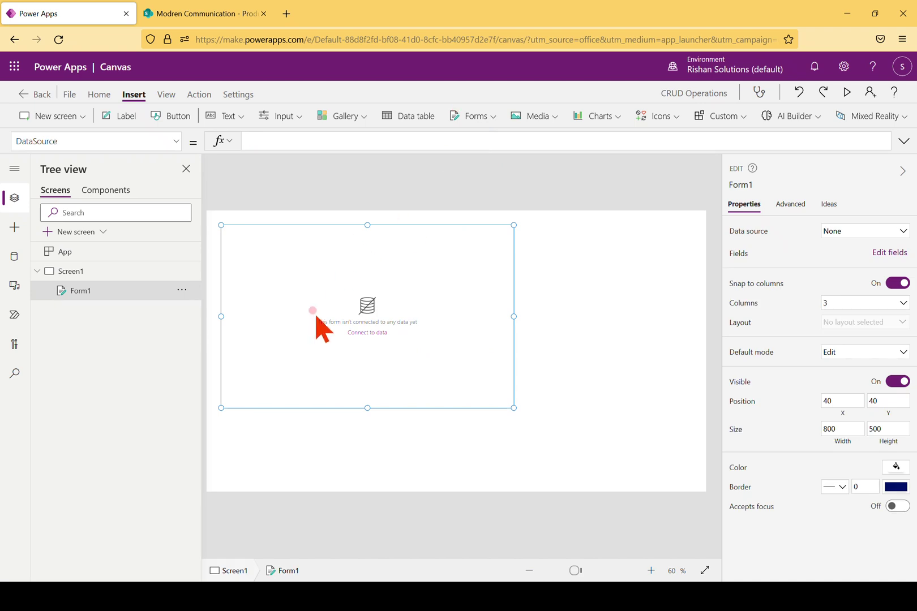
Step: Resize the form to about 923 wide by 584 high, placed at X 0 and Y about 84
drag(221, 316, 206, 317)
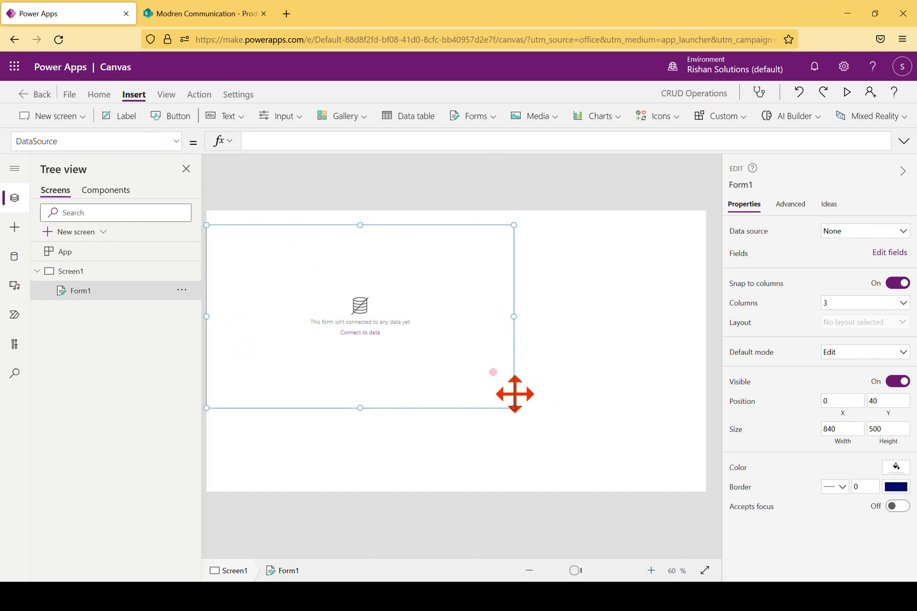
drag(514, 408, 543, 455)
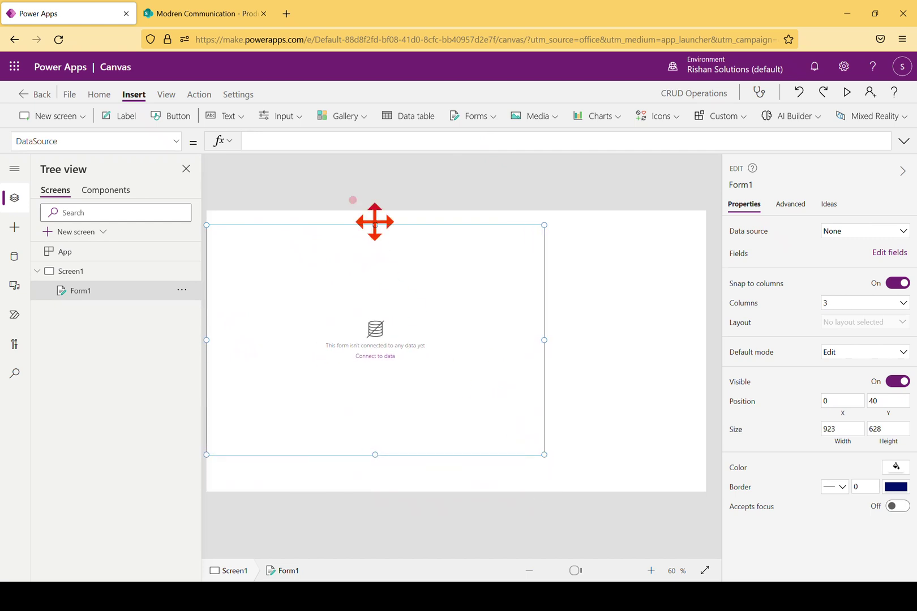
drag(374, 226, 381, 241)
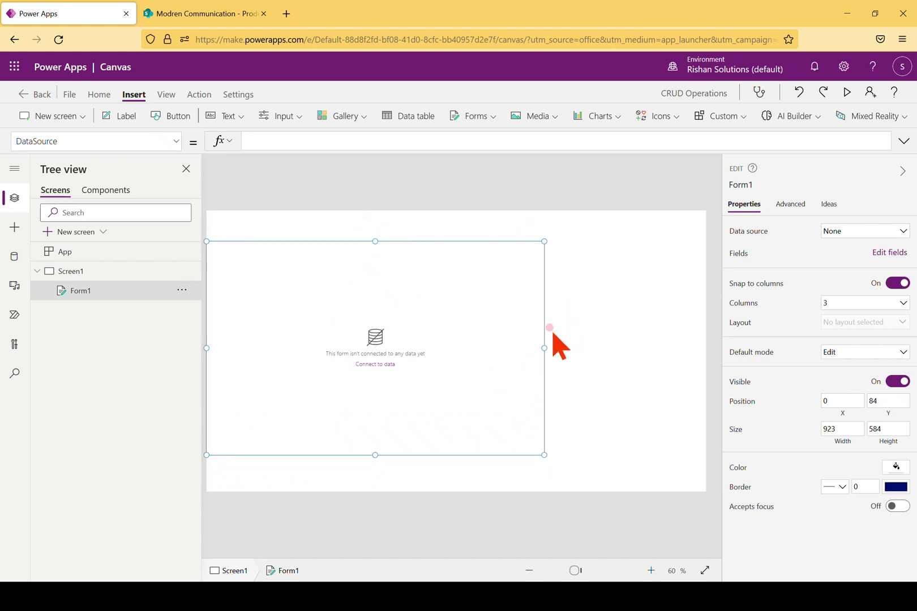
Step: Insert a label at X 0, Y 0 above the form and stretch it to 1366 wide by about 84 high
click(226, 218)
click(126, 117)
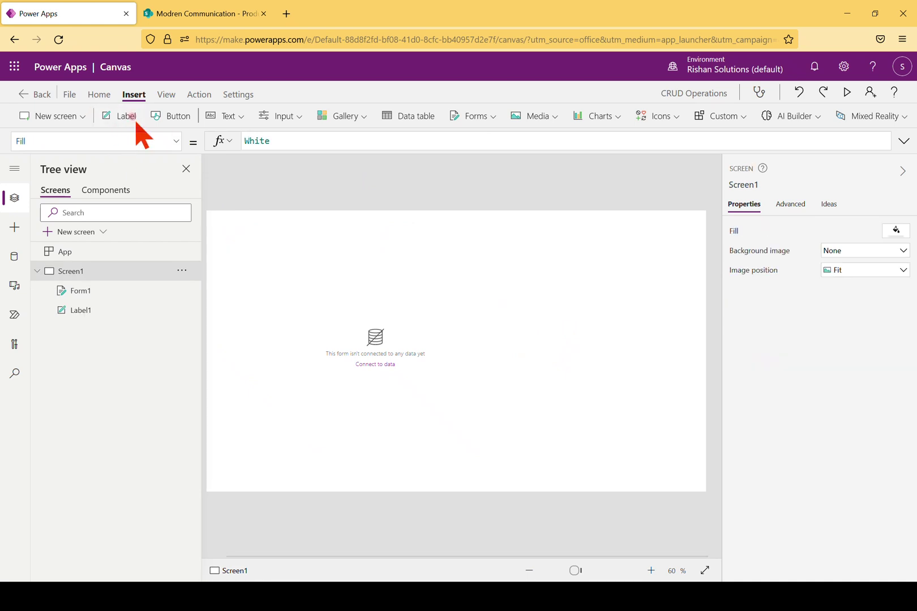
drag(242, 235, 228, 221)
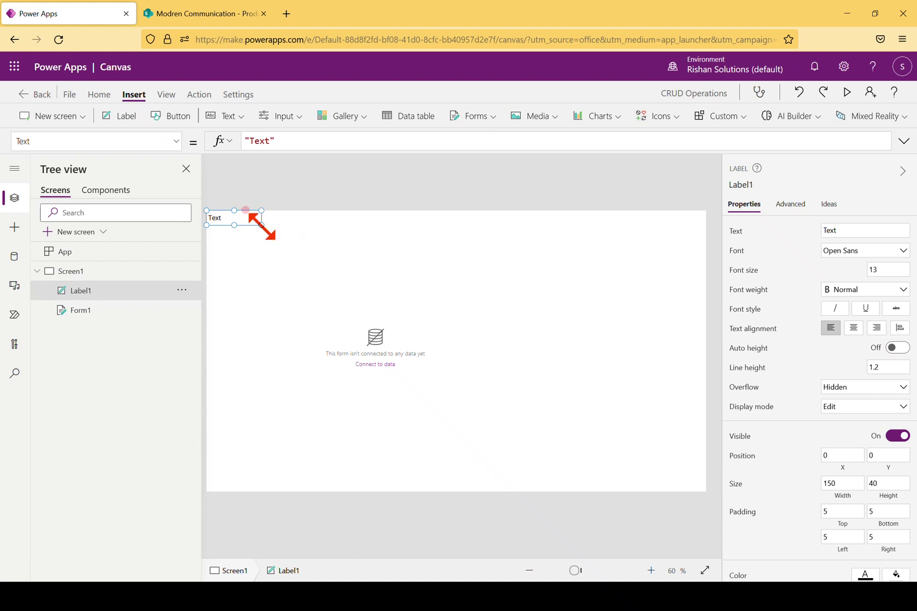
drag(261, 225, 712, 242)
Step: Set the header label's text to "Products"
click(863, 230)
text(Products)
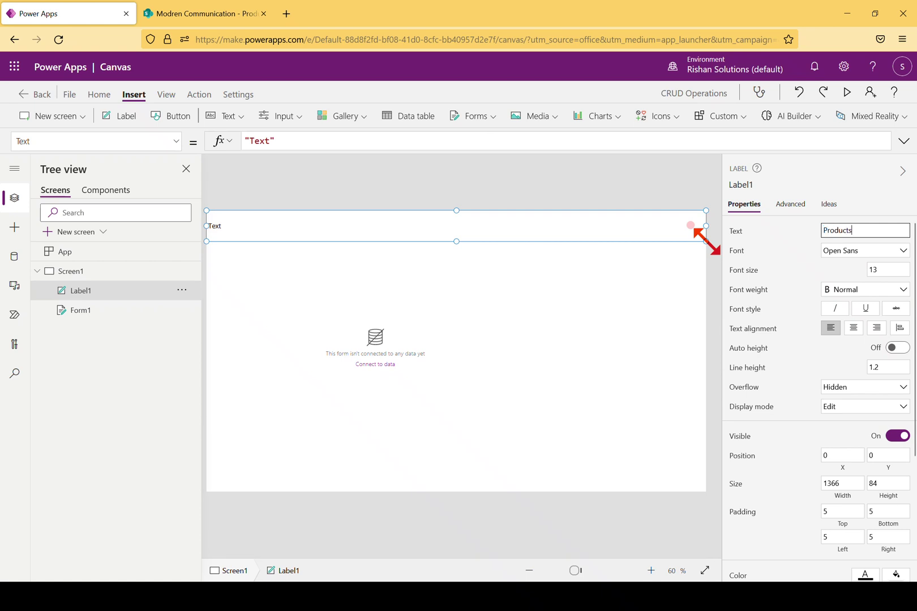
click(600, 297)
click(255, 228)
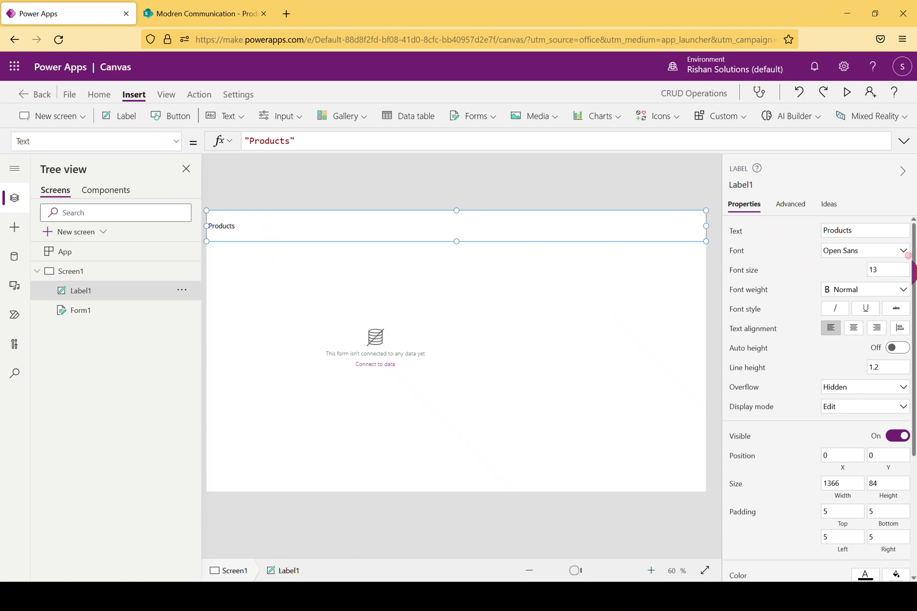
Step: Set the header label's font size to 32 and its font weight to Bold
click(880, 268)
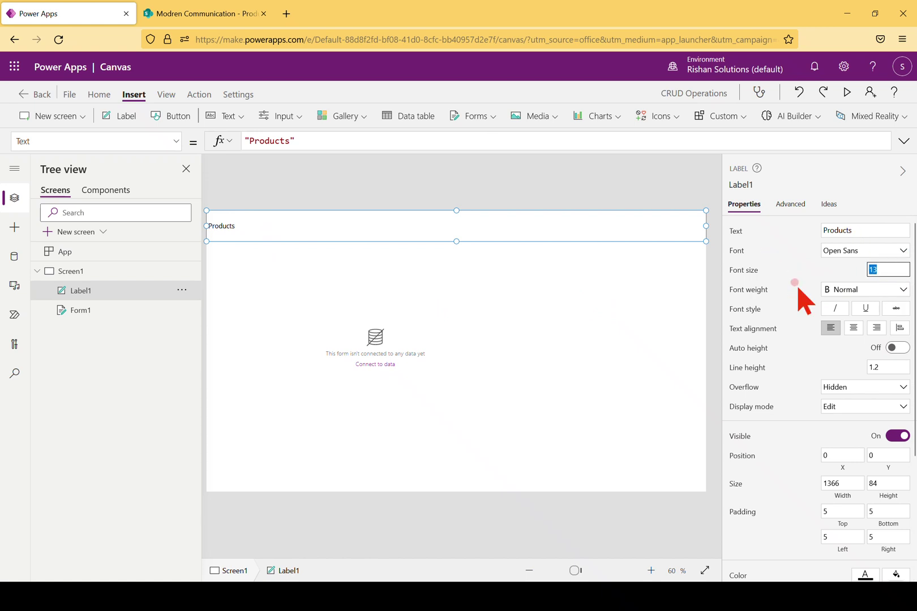
text(28)
key(BackSpace)
text(32)
click(828, 291)
click(830, 288)
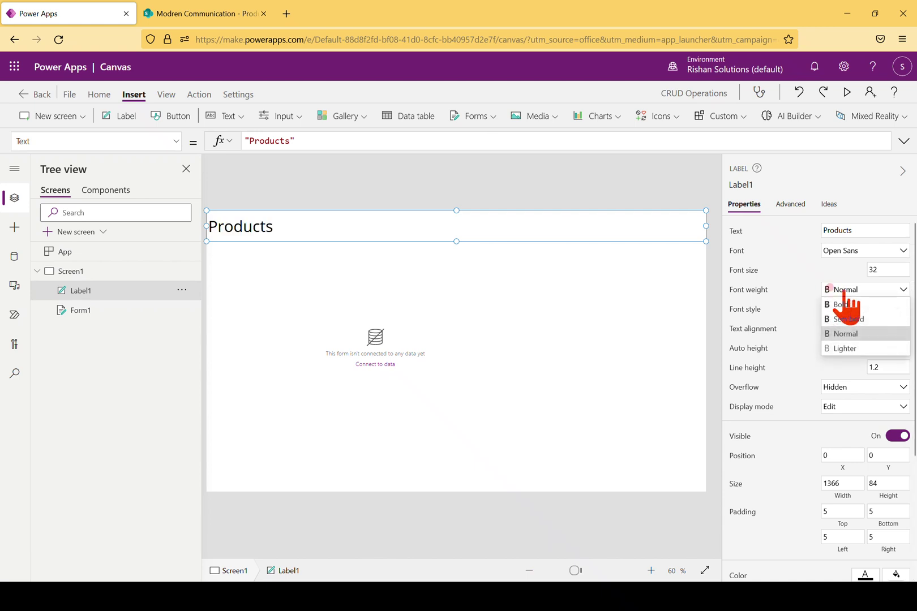
click(835, 304)
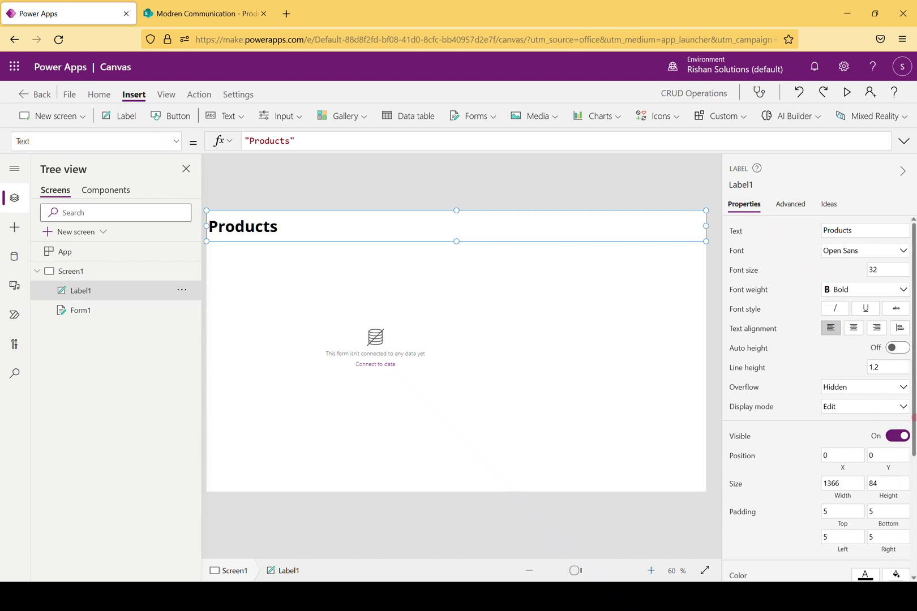
Step: Fill the header label with the darkest green theme color
scroll(906, 419, down, 3)
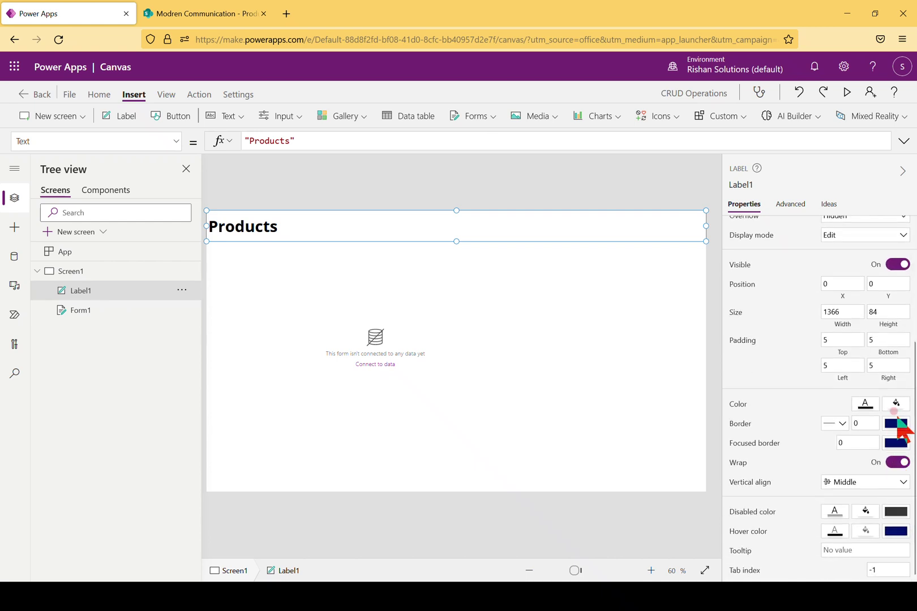
click(897, 422)
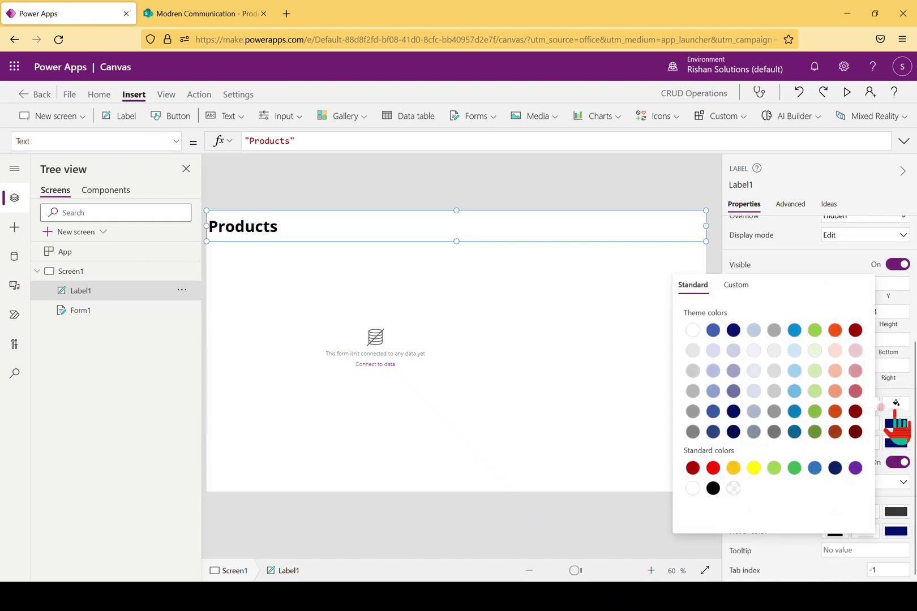
click(814, 432)
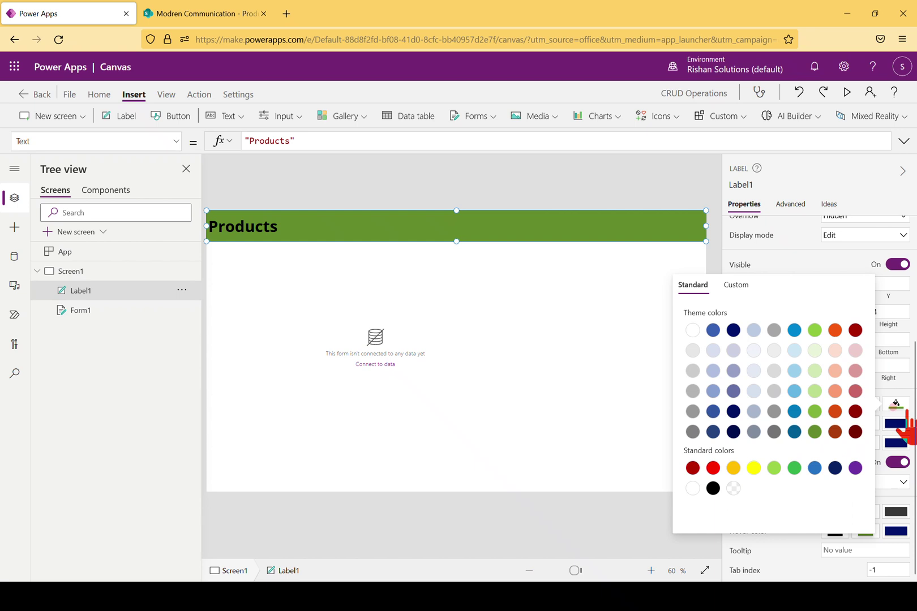
click(803, 257)
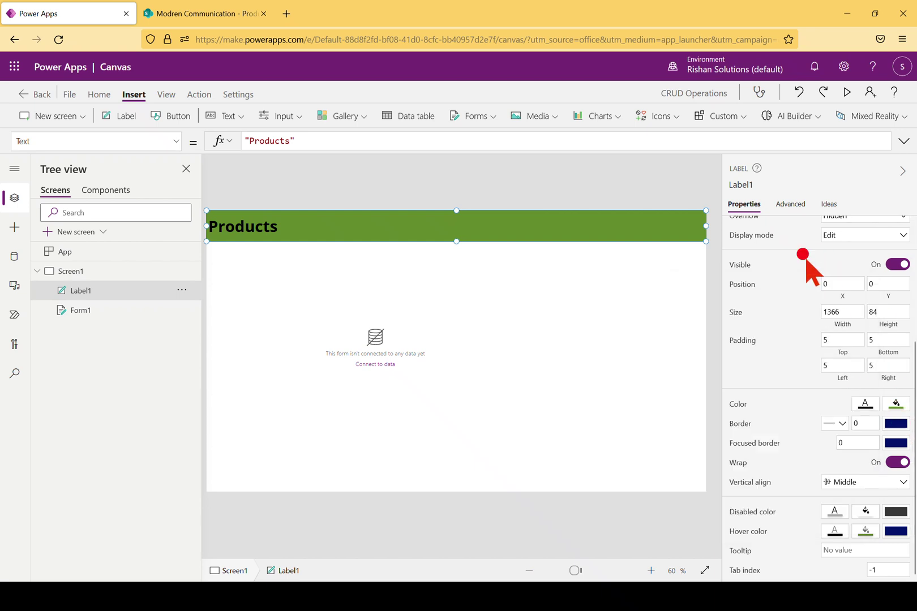
Step: Make the header label's text white and center-align it
click(864, 403)
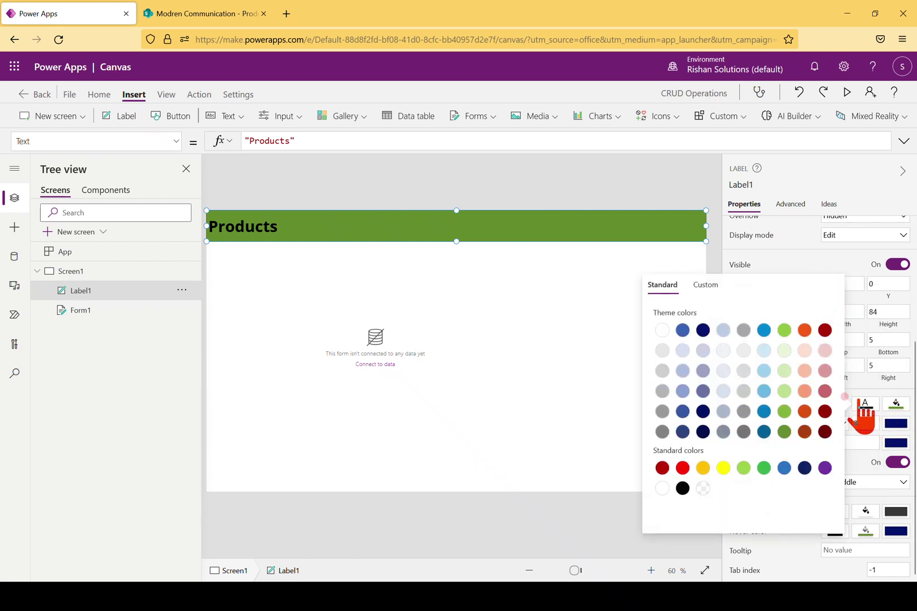
click(663, 333)
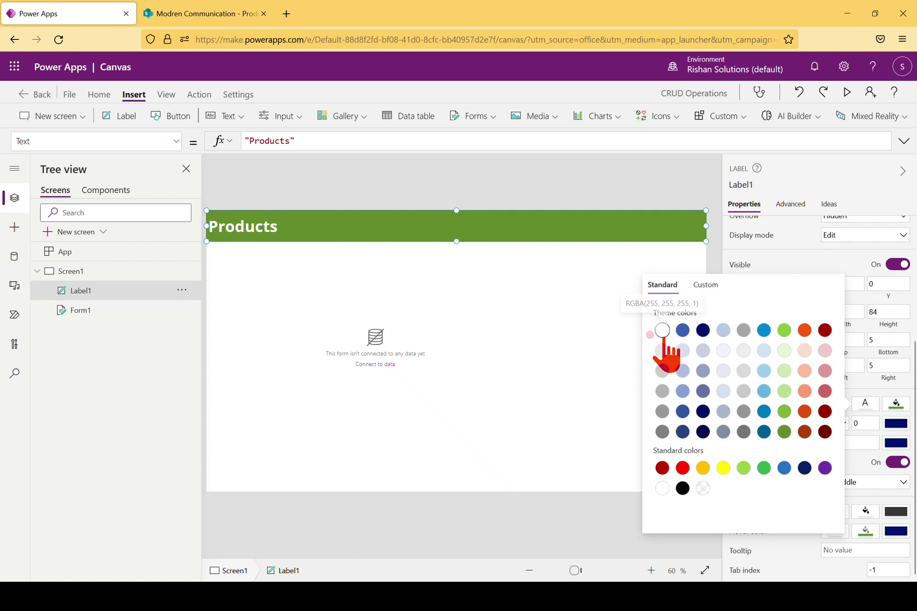
click(779, 261)
drag(913, 432, 914, 317)
click(853, 319)
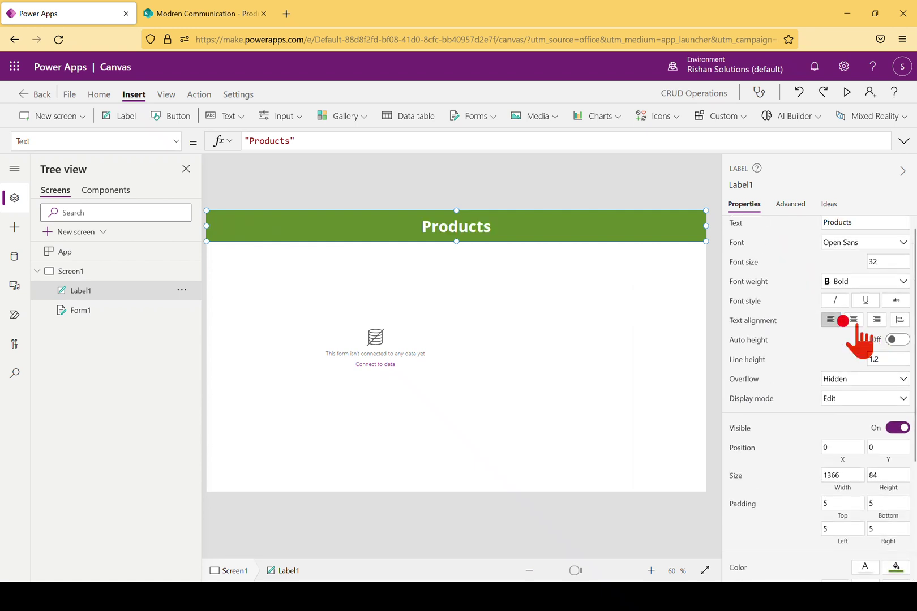
Step: Choose the SharePoint connector with its existing connection as the data source for Form1
click(429, 391)
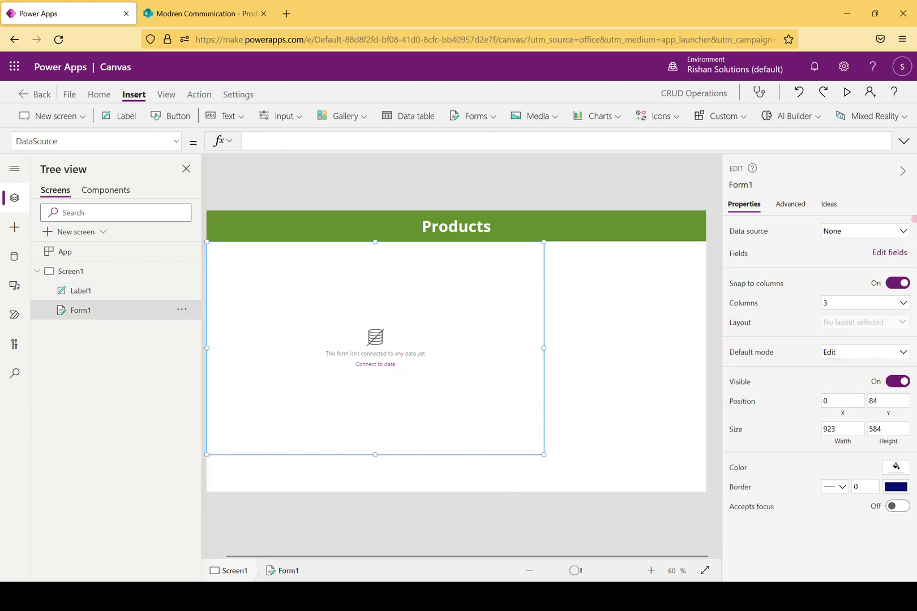
click(883, 232)
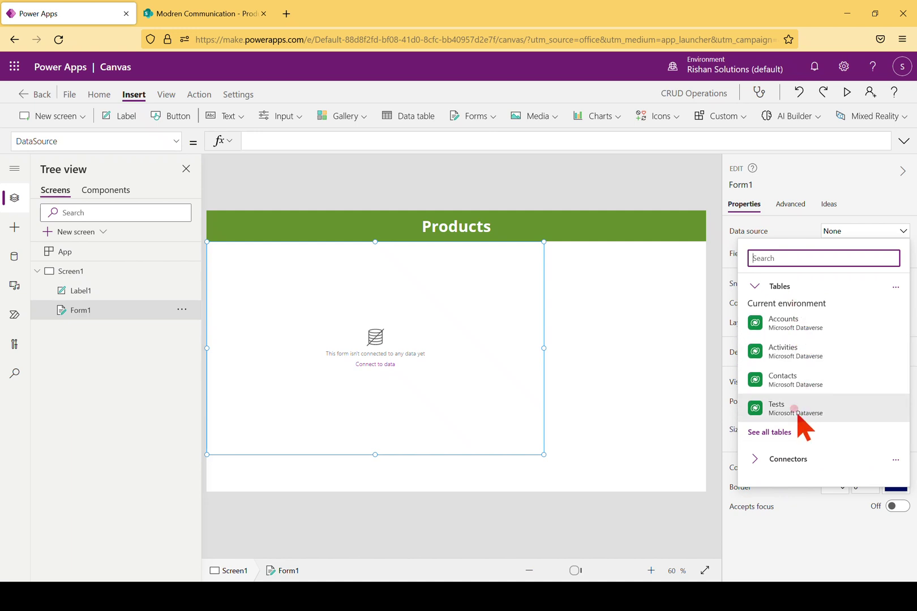
click(759, 459)
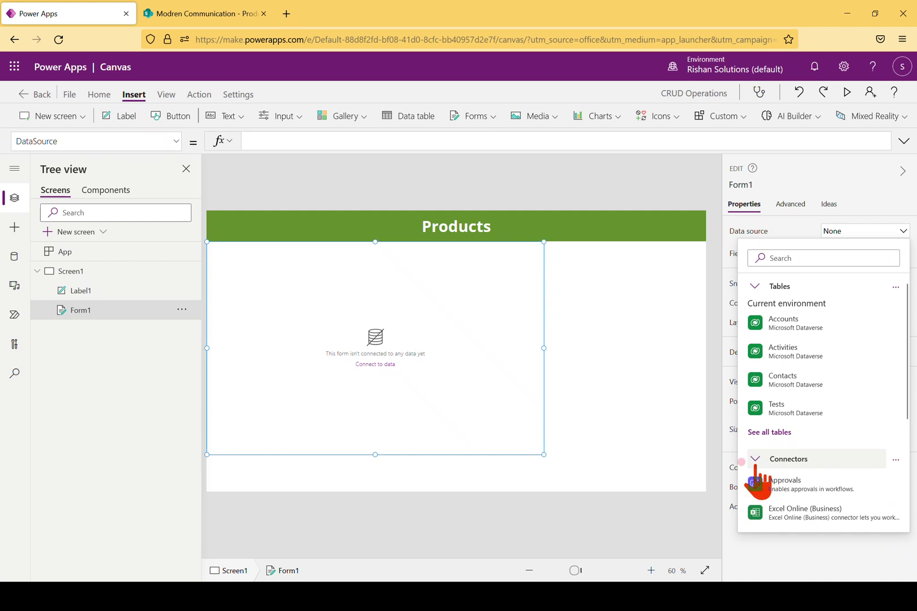
drag(906, 401, 910, 518)
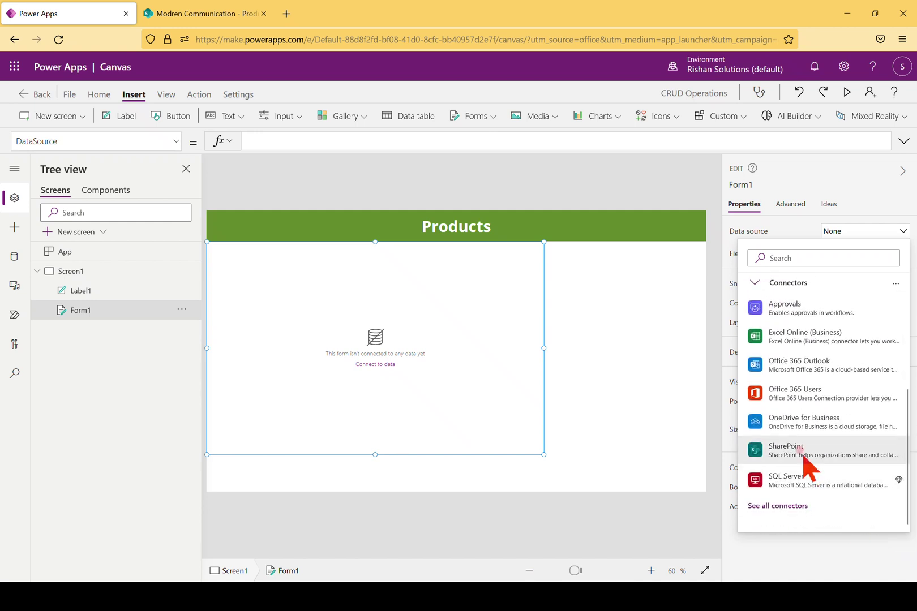
mouse_move(799, 453)
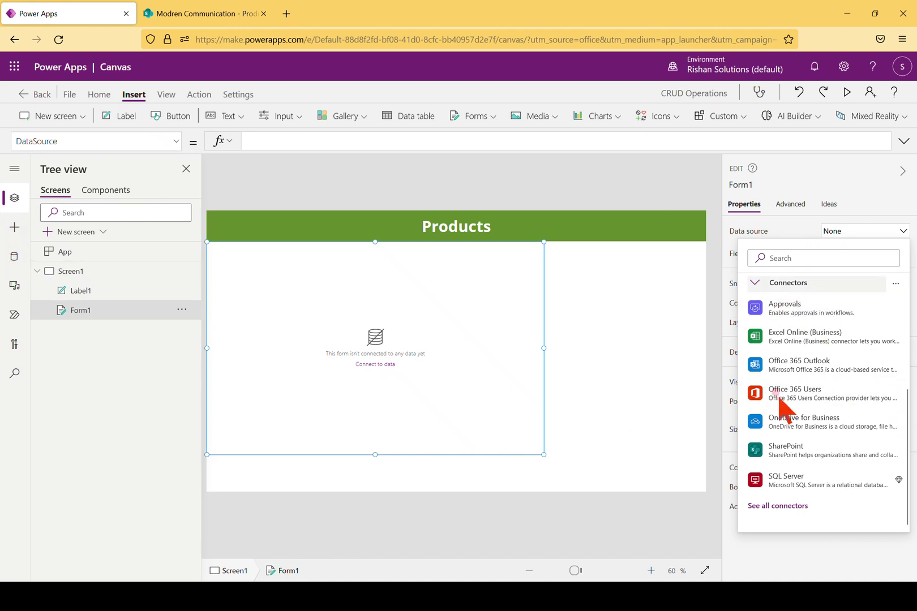
click(767, 448)
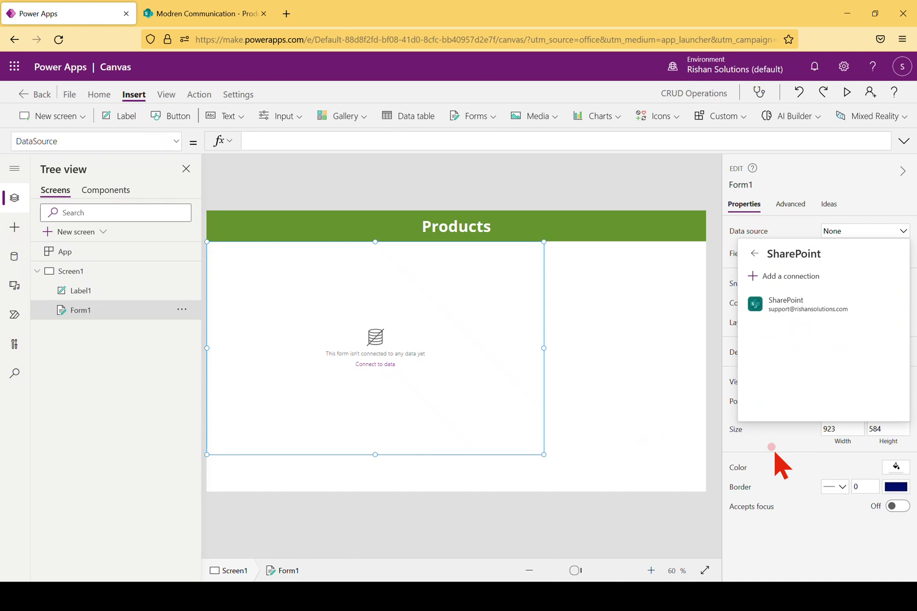
click(785, 300)
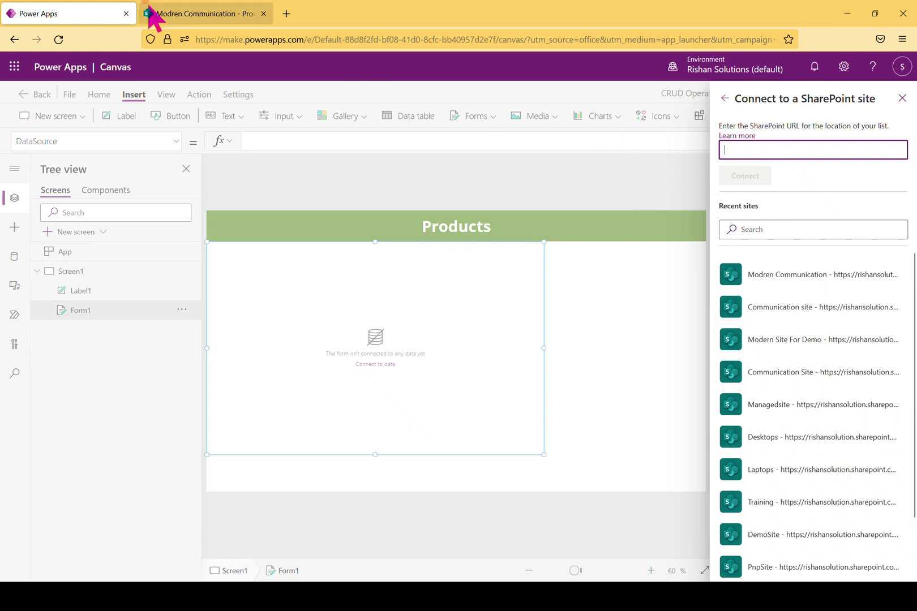
click(180, 17)
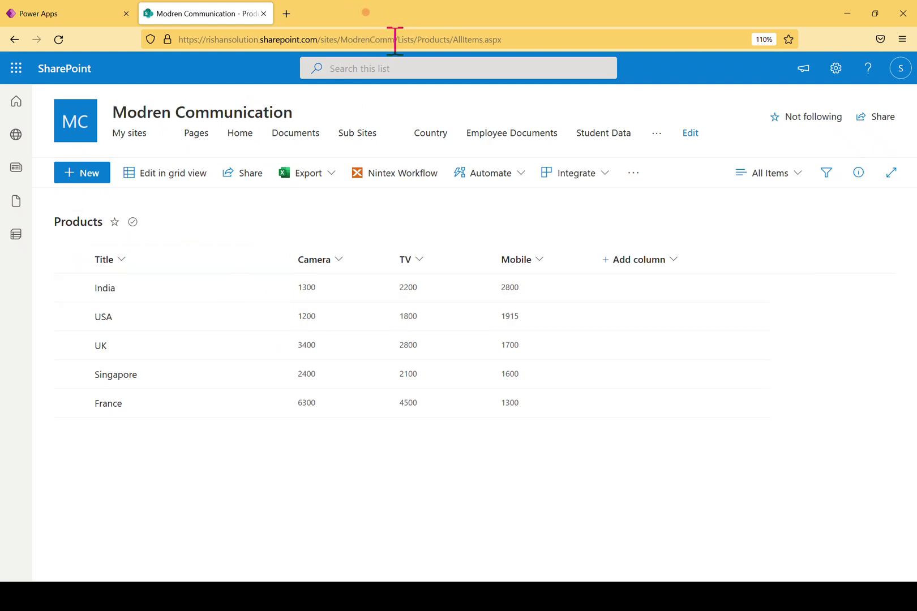
drag(395, 40, 154, 34)
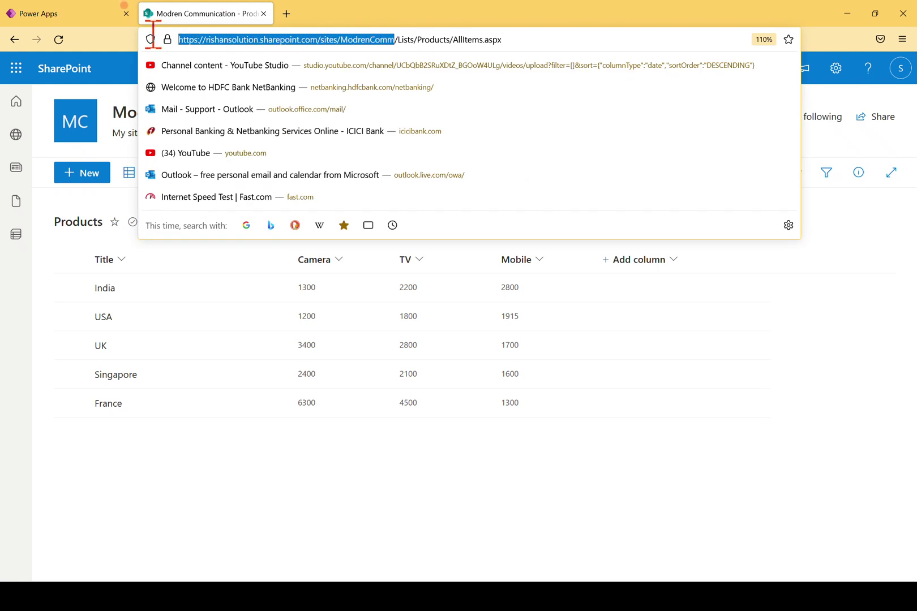
key(BackSpace)
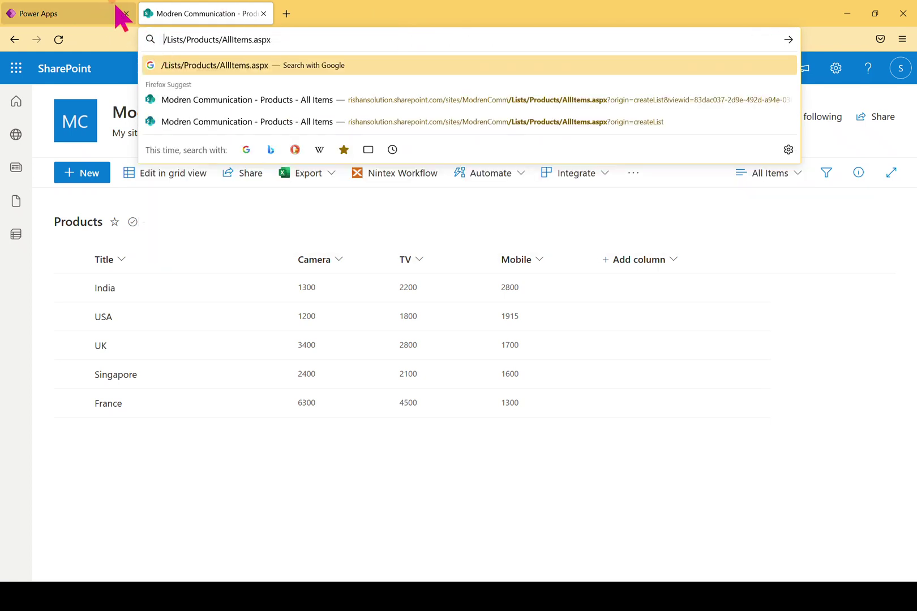
click(39, 14)
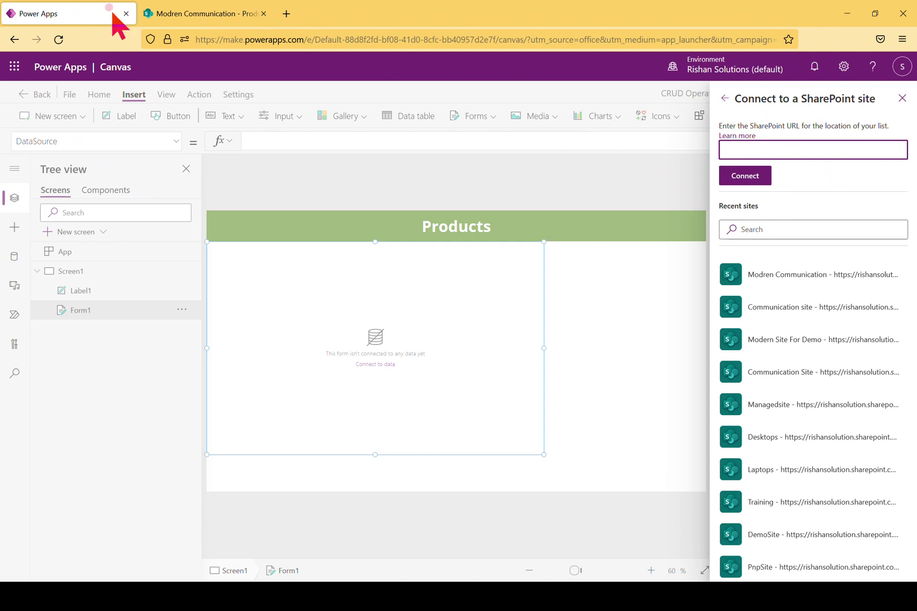
click(198, 15)
click(59, 39)
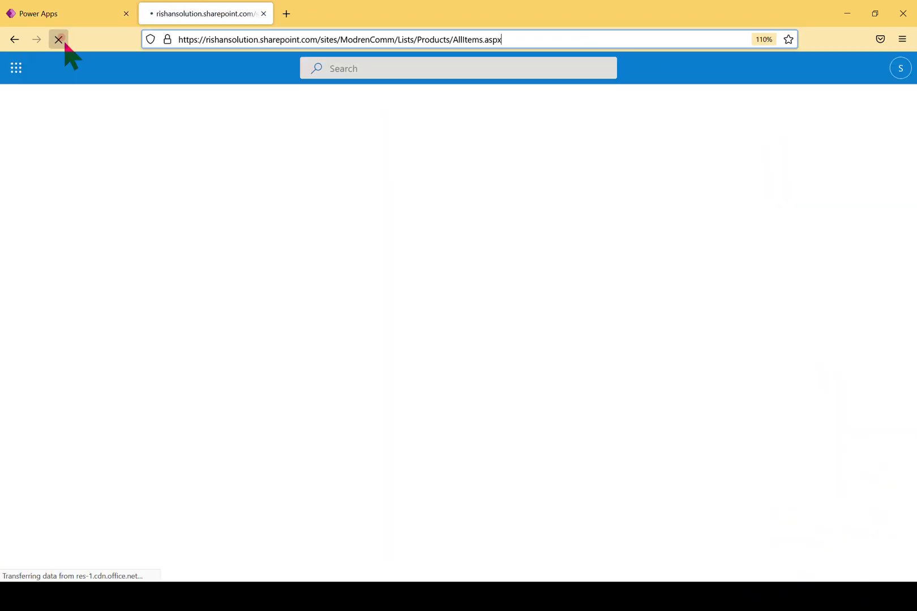
drag(394, 33, 17, 52)
key(ctrl+c)
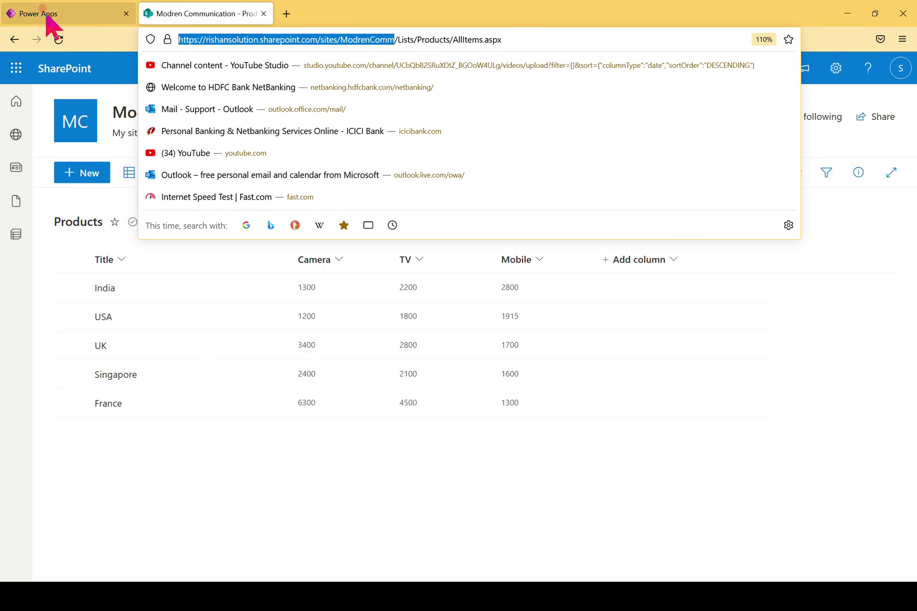
click(49, 16)
key(ctrl+v)
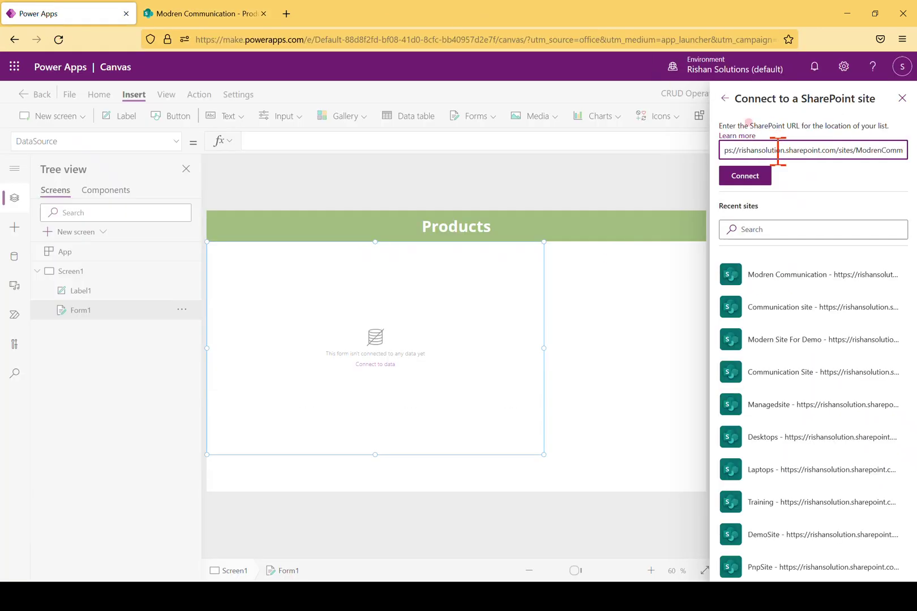
click(746, 181)
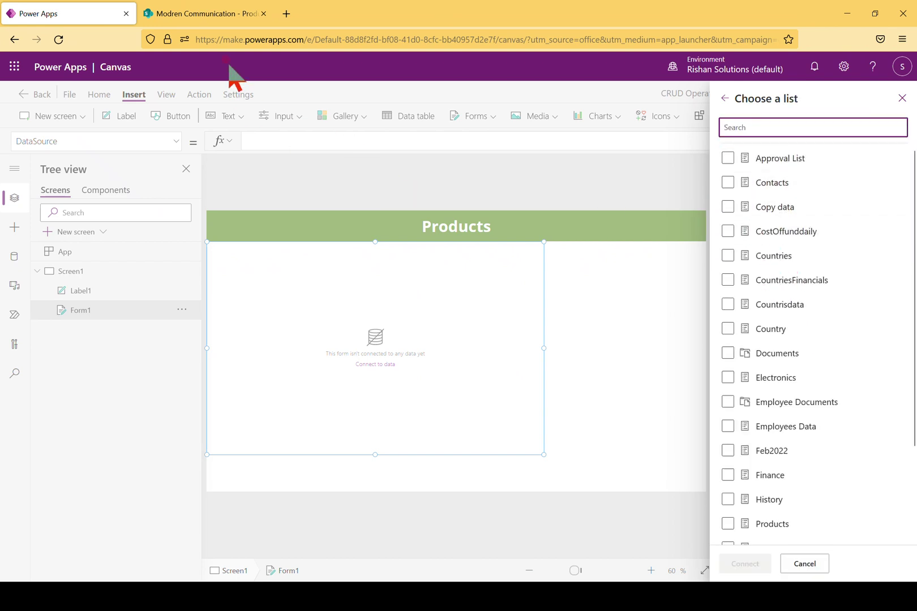
Step: Choose the Products list on the SharePoint site and connect it as Form1's data source
click(827, 323)
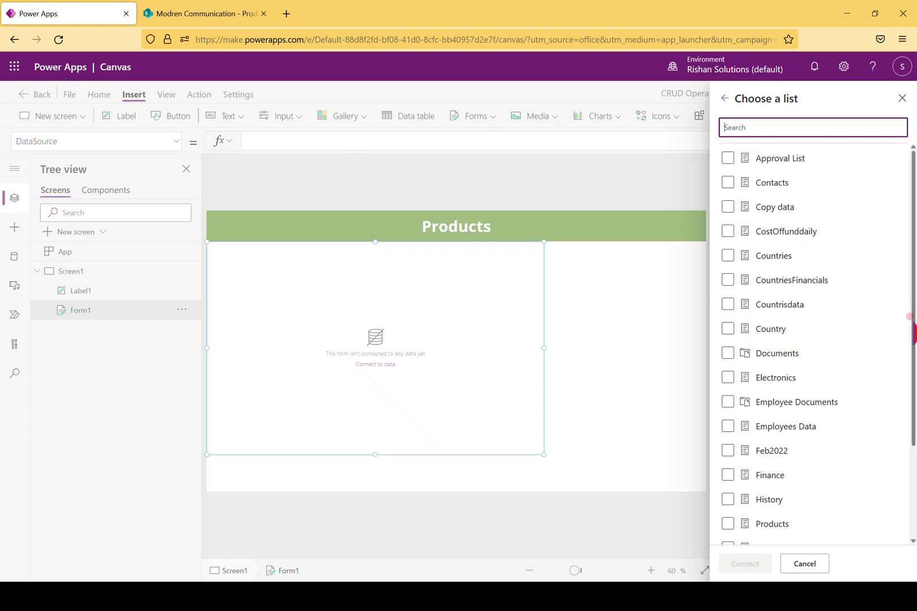
scroll(912, 317, down, 3)
click(773, 477)
click(726, 434)
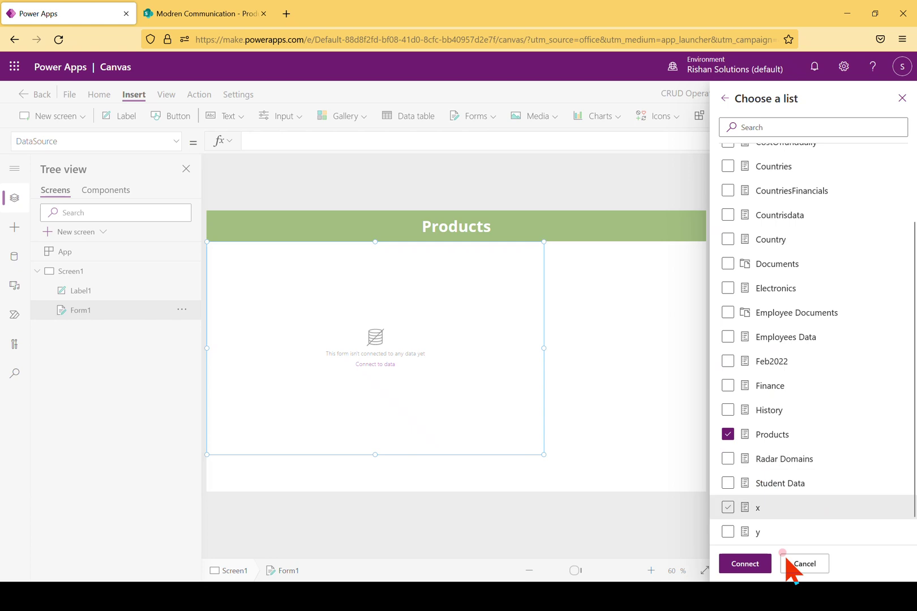
click(745, 563)
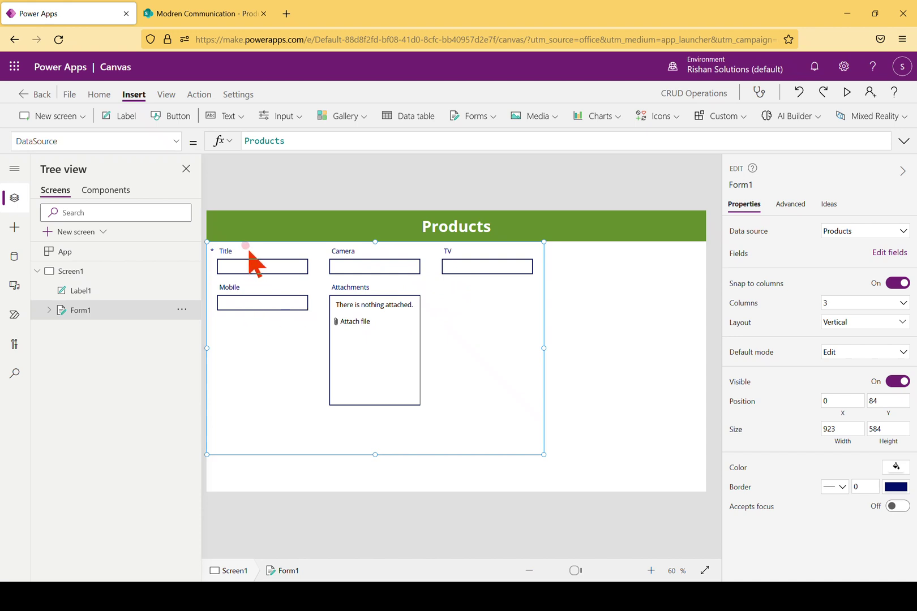
Step: Check the Products list's columns in SharePoint, then delete the Attachments card from Form1 in Power Apps
click(208, 13)
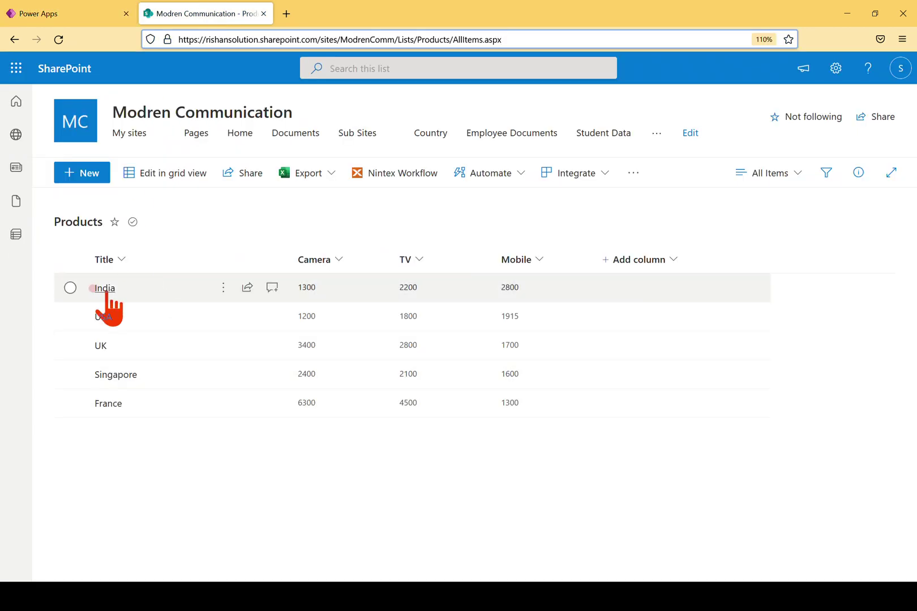
click(74, 15)
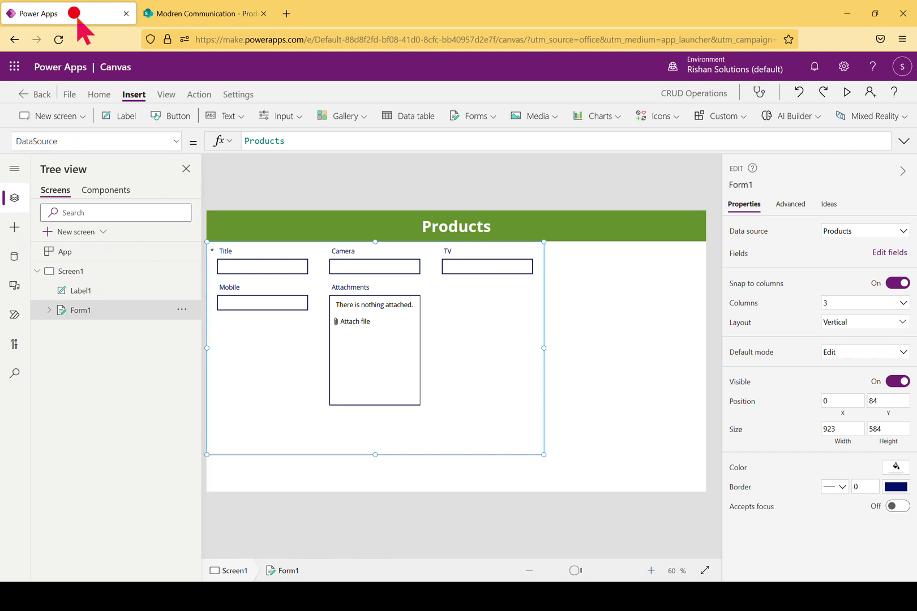
click(264, 321)
click(402, 384)
key(Delete)
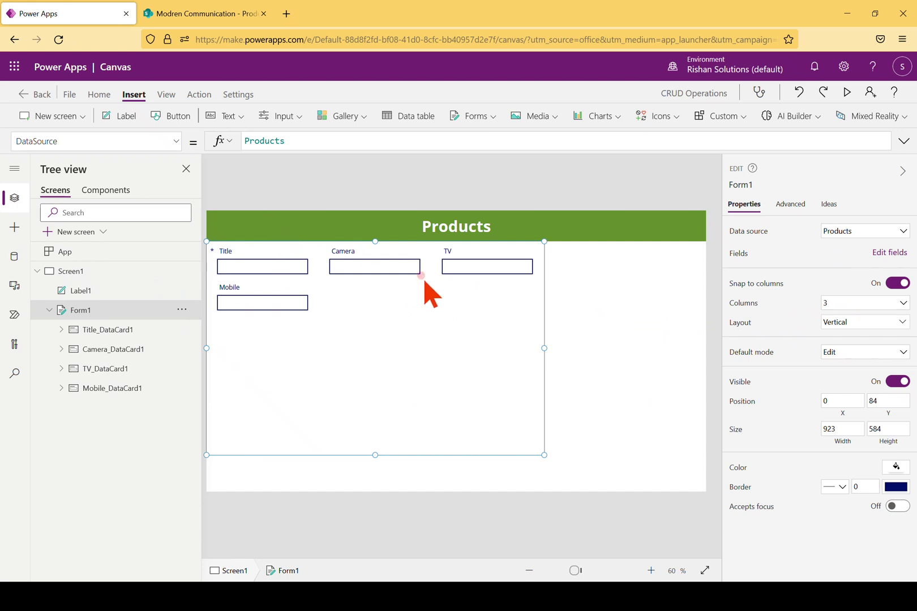
Step: Arrange Form1's fields in 2 columns and reduce the form's height to about 247
click(822, 303)
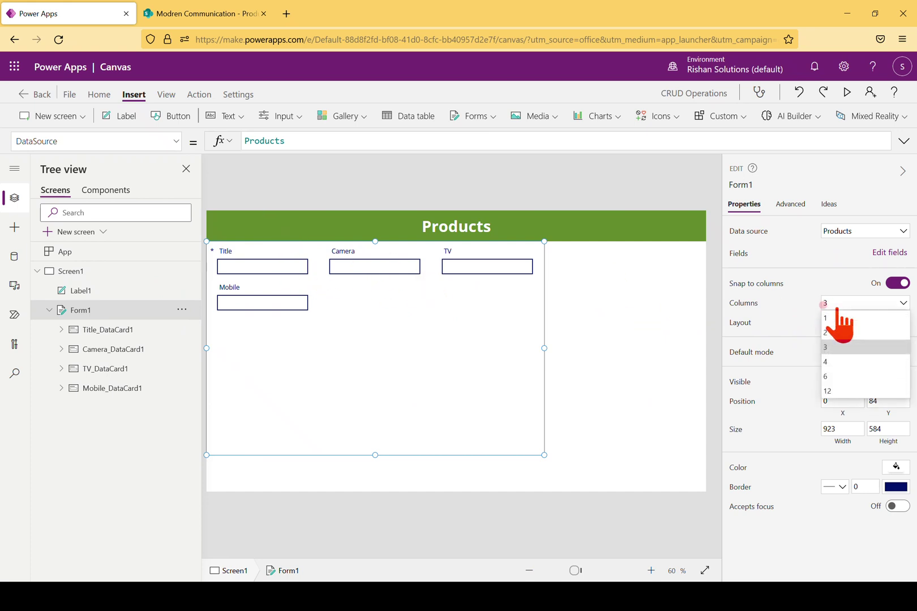
click(856, 333)
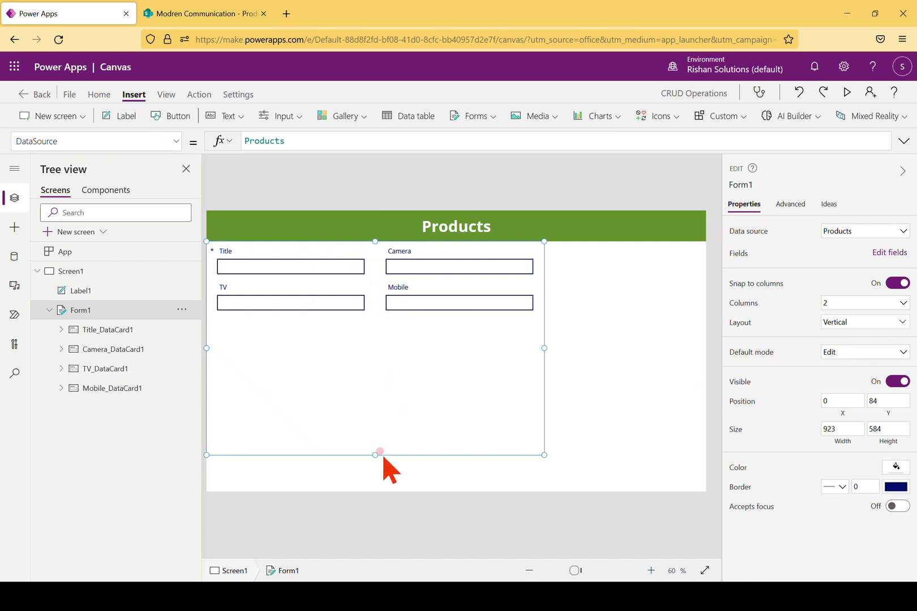
drag(376, 457, 389, 332)
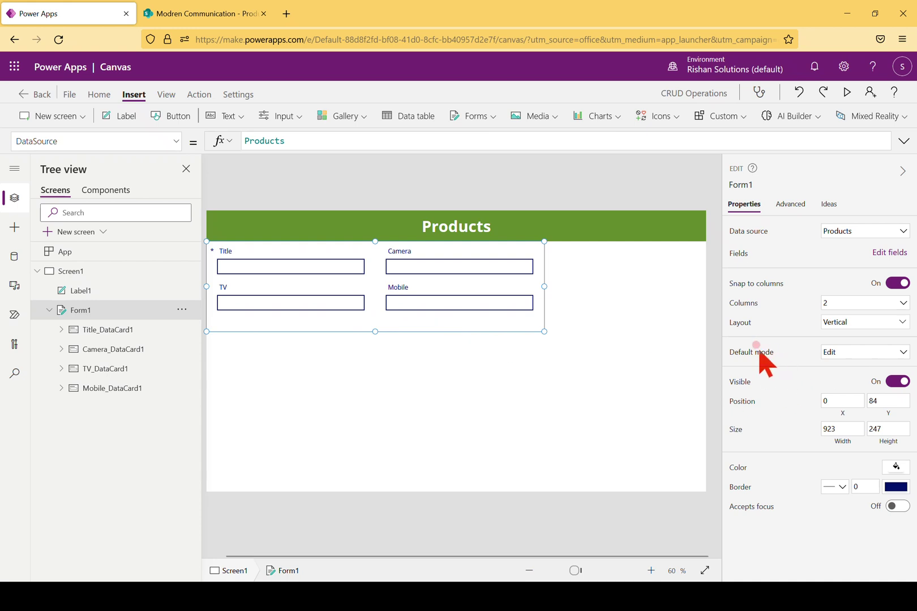
Step: Review Form1's default mode options and set the form's layout to Horizontal
click(839, 353)
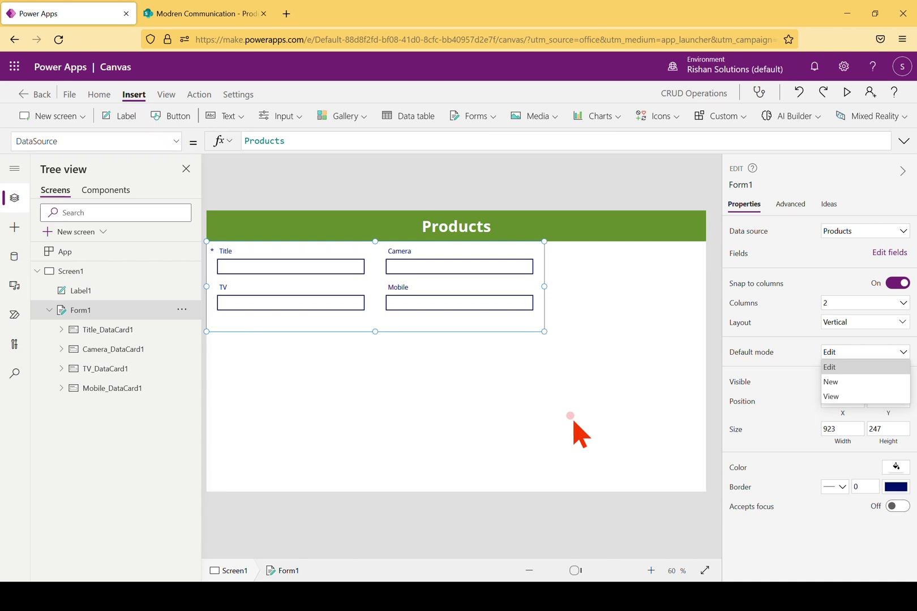
click(797, 315)
click(838, 321)
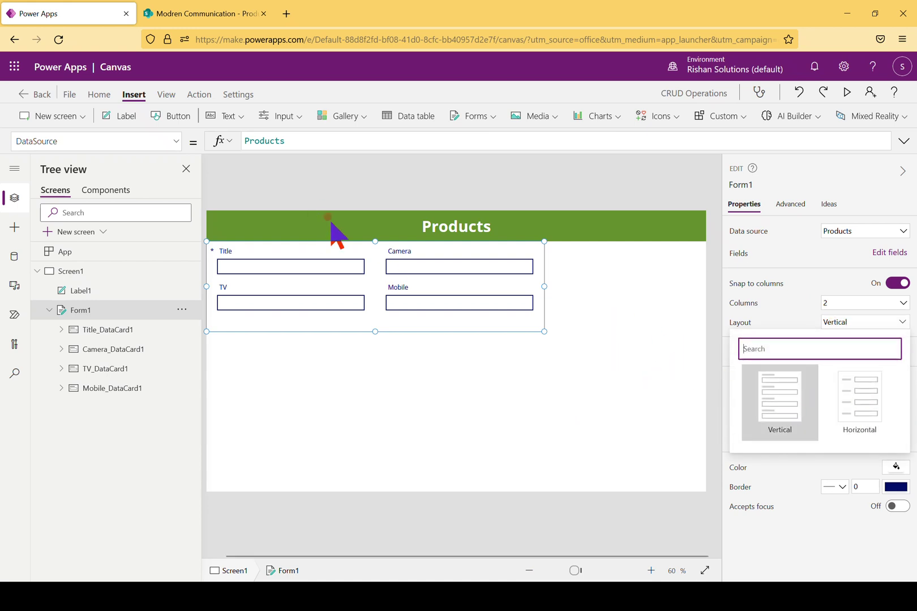
click(866, 390)
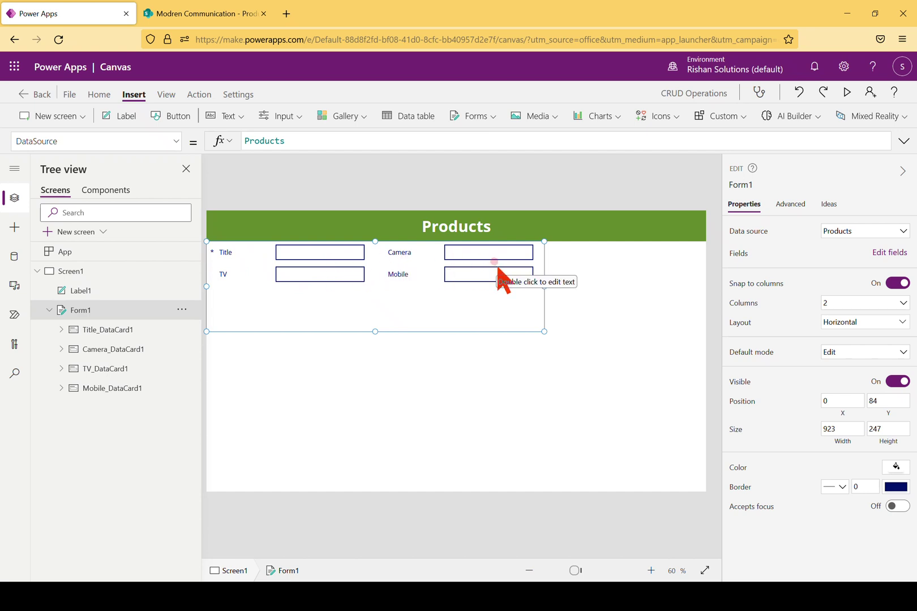
Step: Resize Form1 to about 1043 wide and 258 high, and try hiding it before showing it again
drag(545, 331, 588, 368)
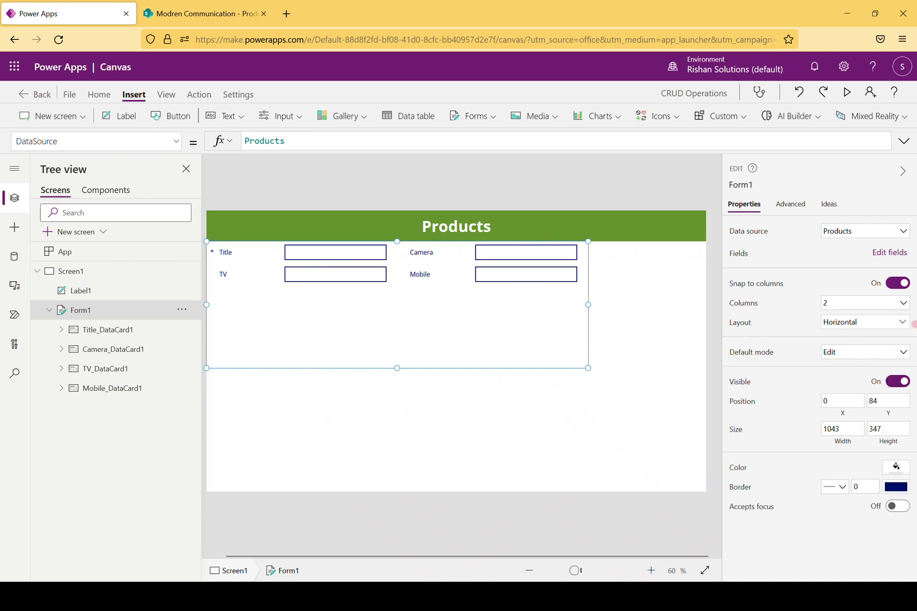
click(897, 382)
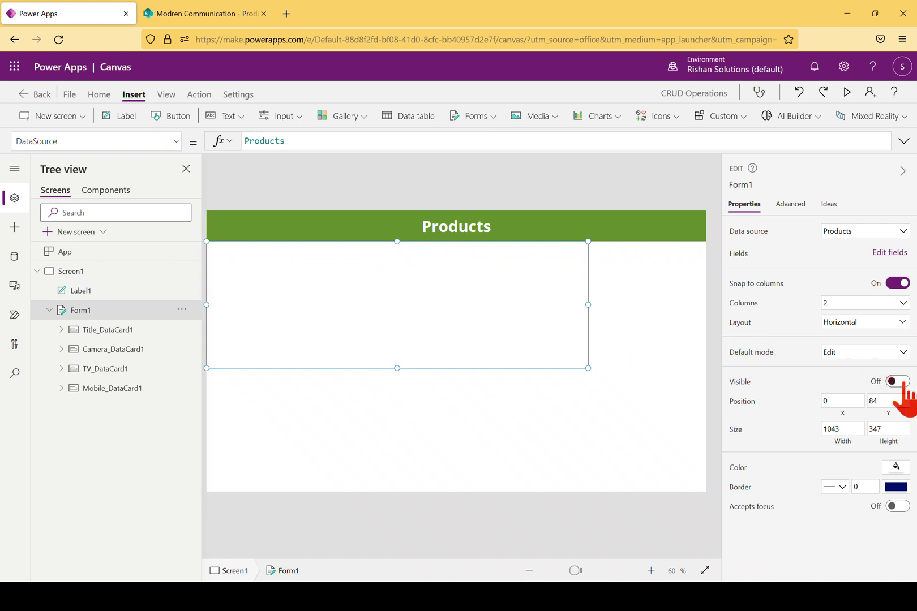
click(902, 384)
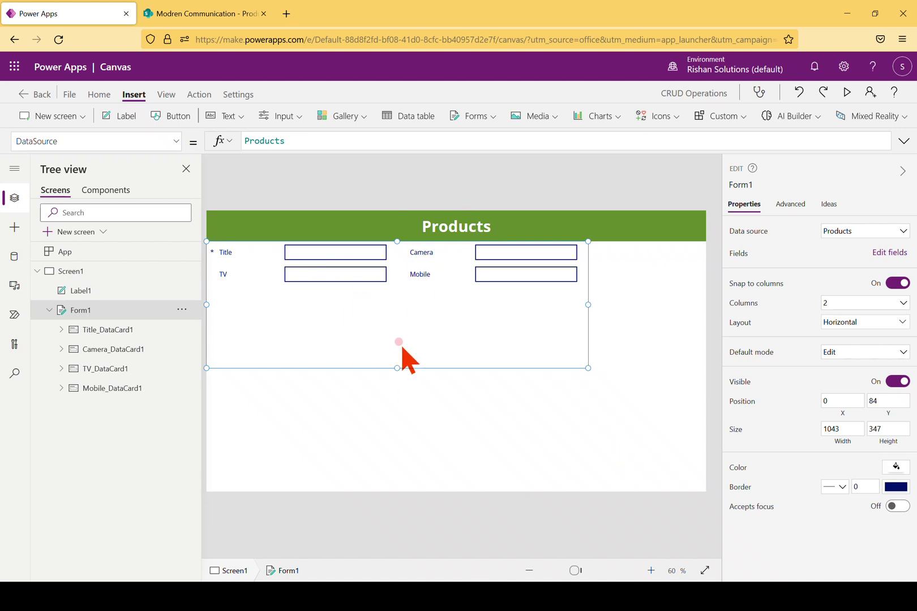
drag(396, 368, 403, 336)
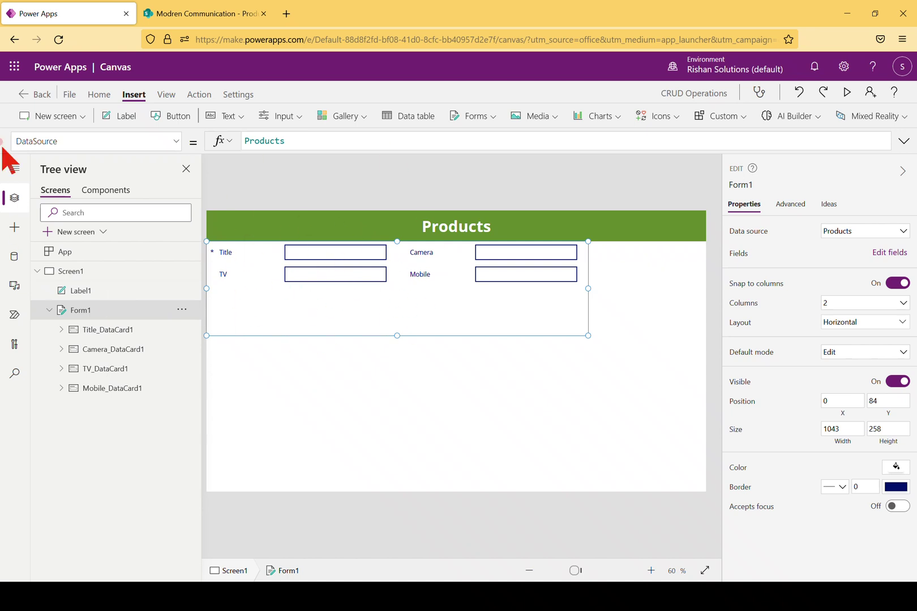
Step: Add a blank screen and copy the Products header label from Screen1 onto it
click(76, 114)
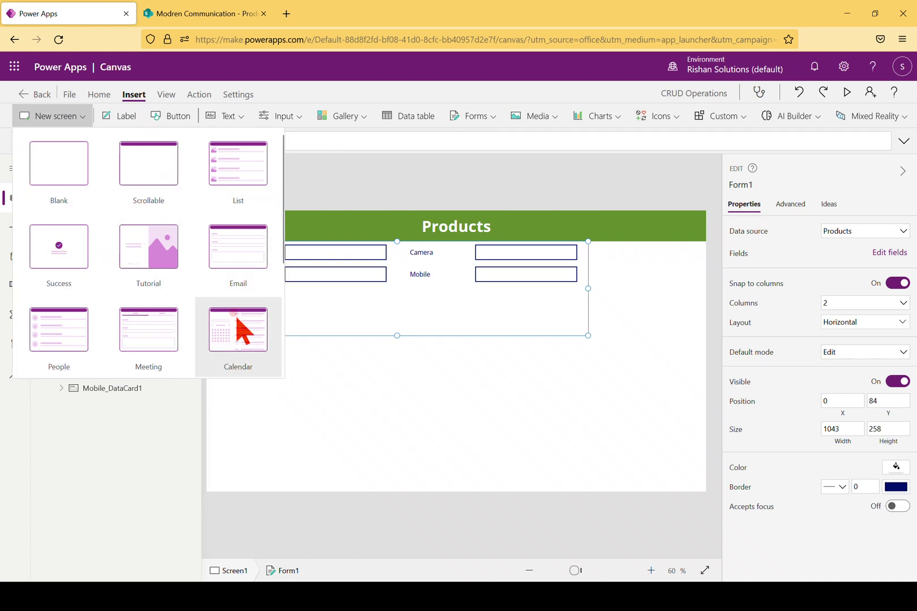
click(78, 186)
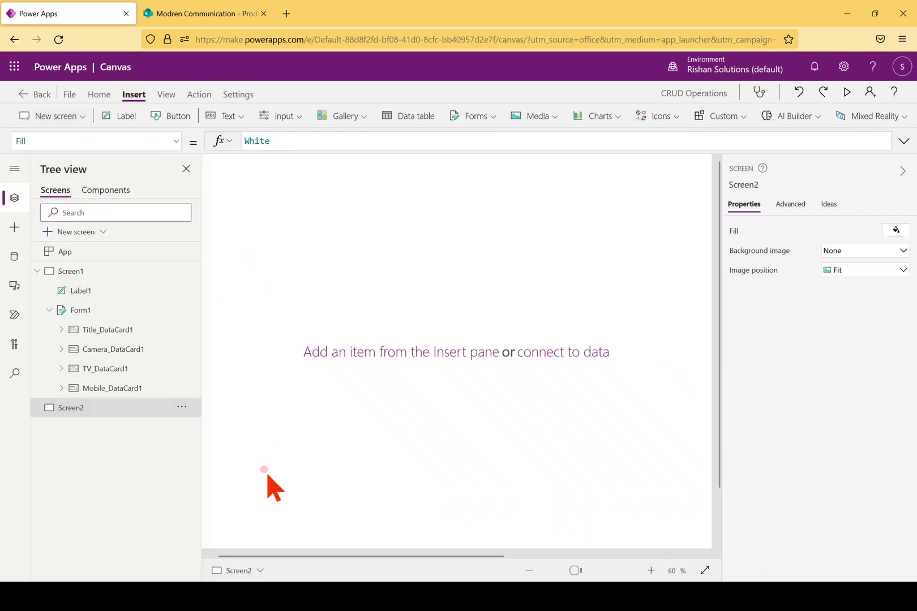
click(80, 274)
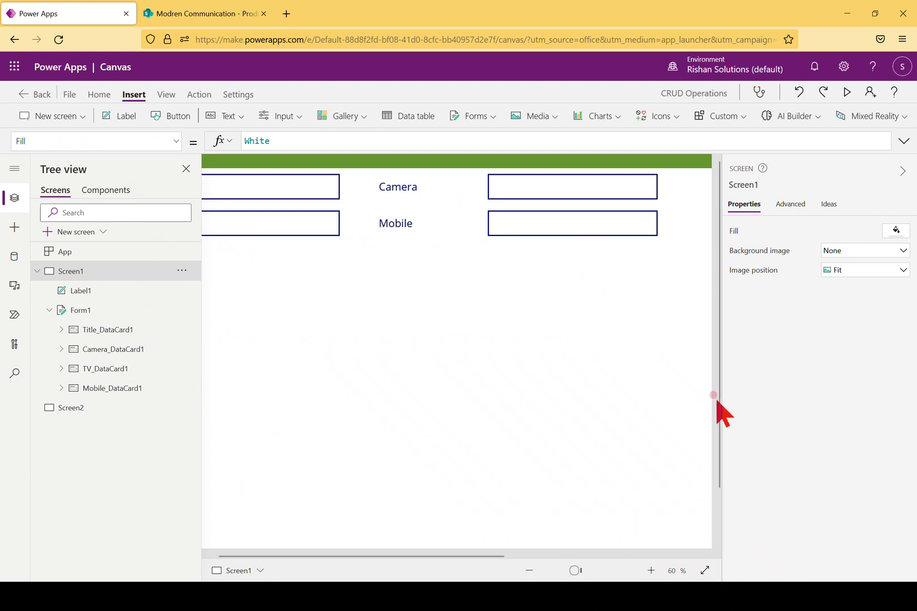
click(529, 570)
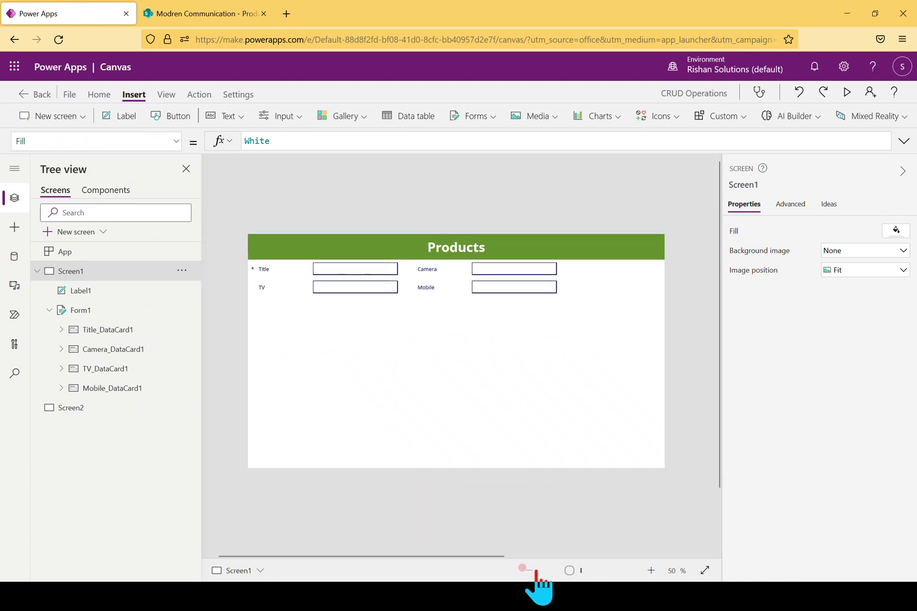
click(547, 252)
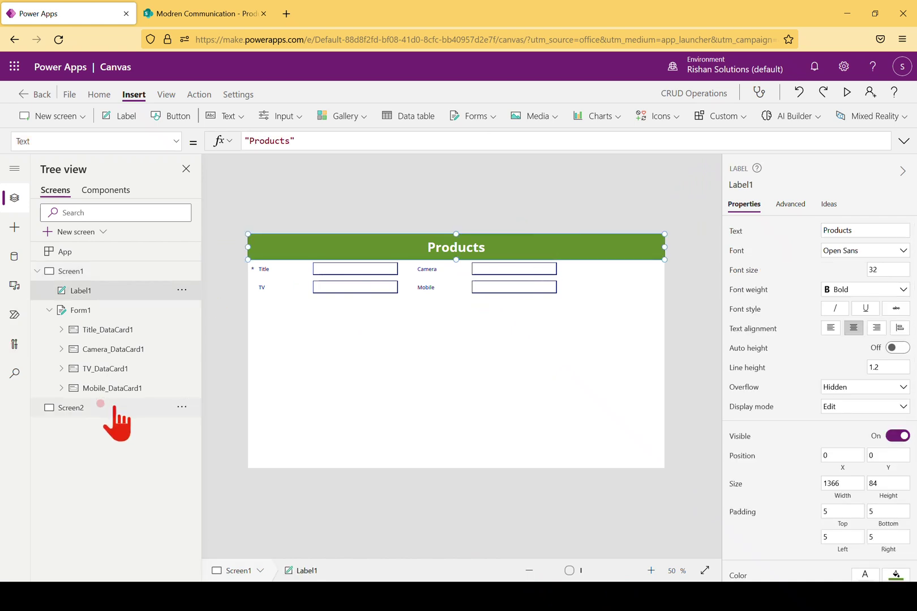
click(69, 407)
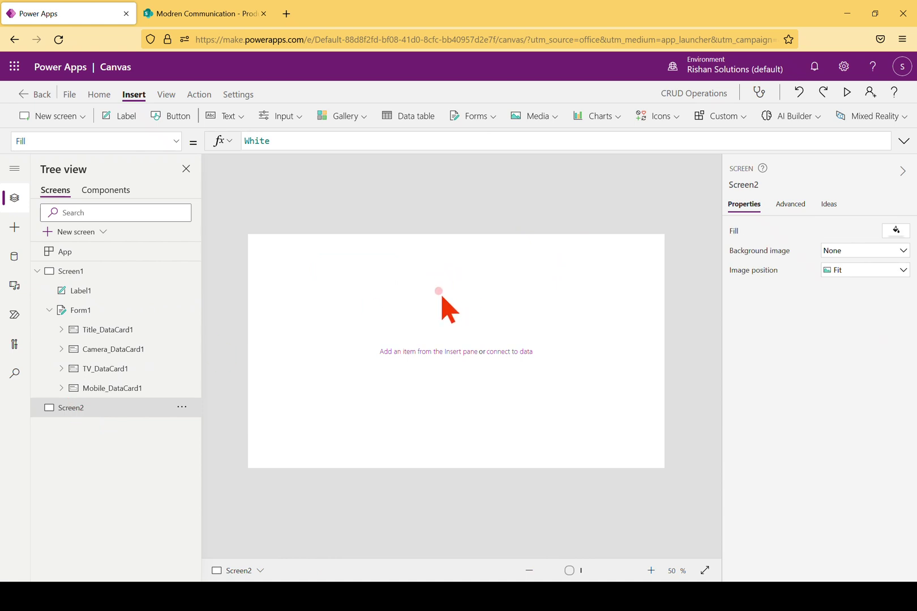
right_click(438, 291)
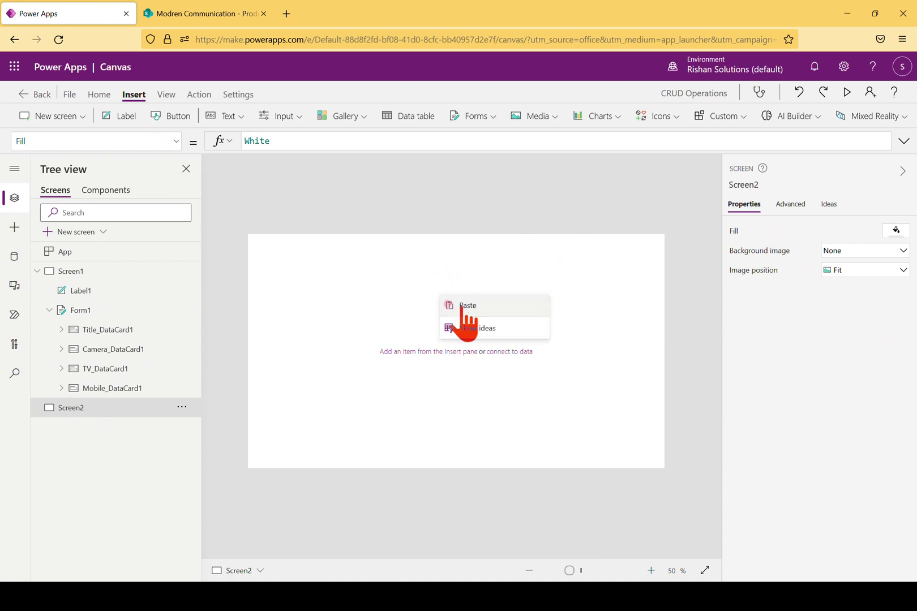
click(460, 304)
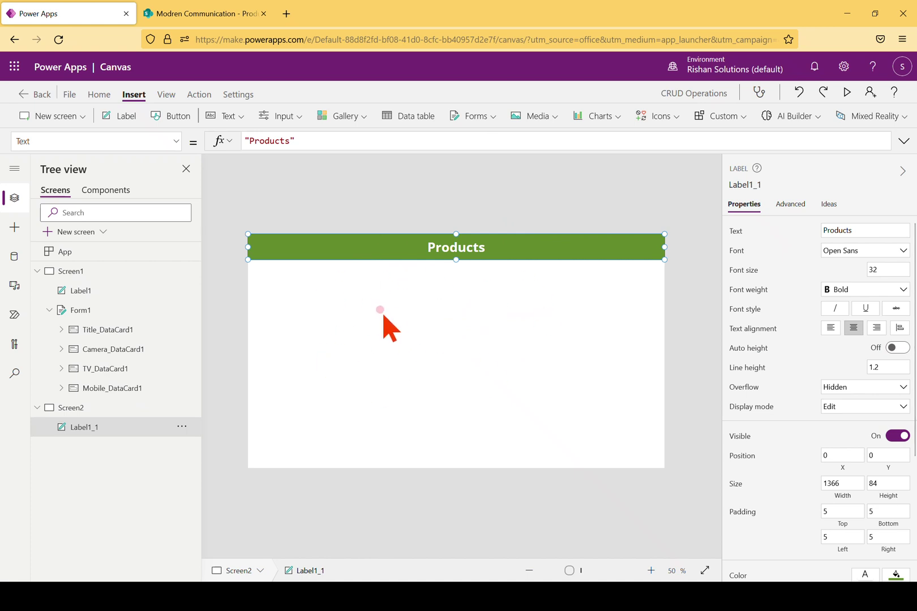
Step: Insert a blank vertical gallery on Screen2
click(448, 322)
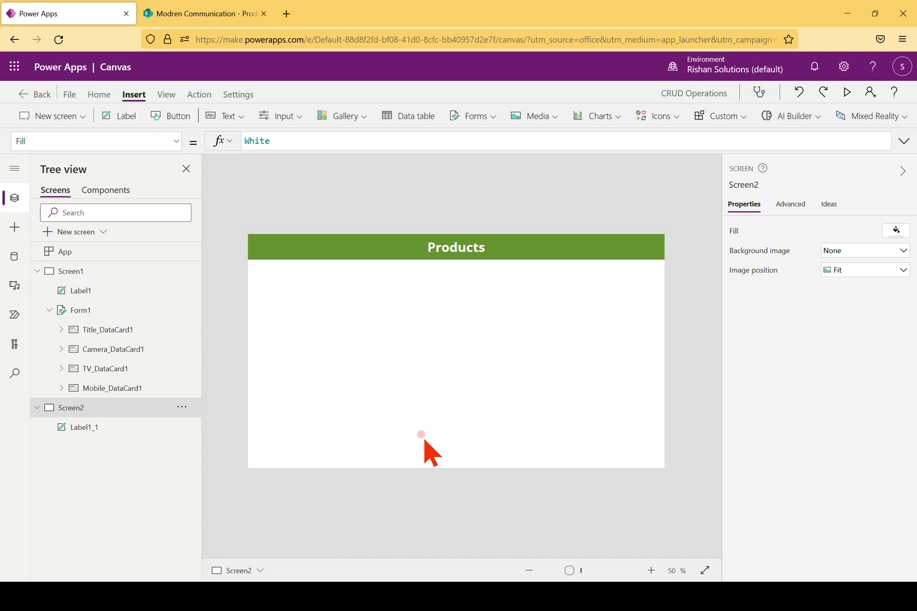
click(369, 118)
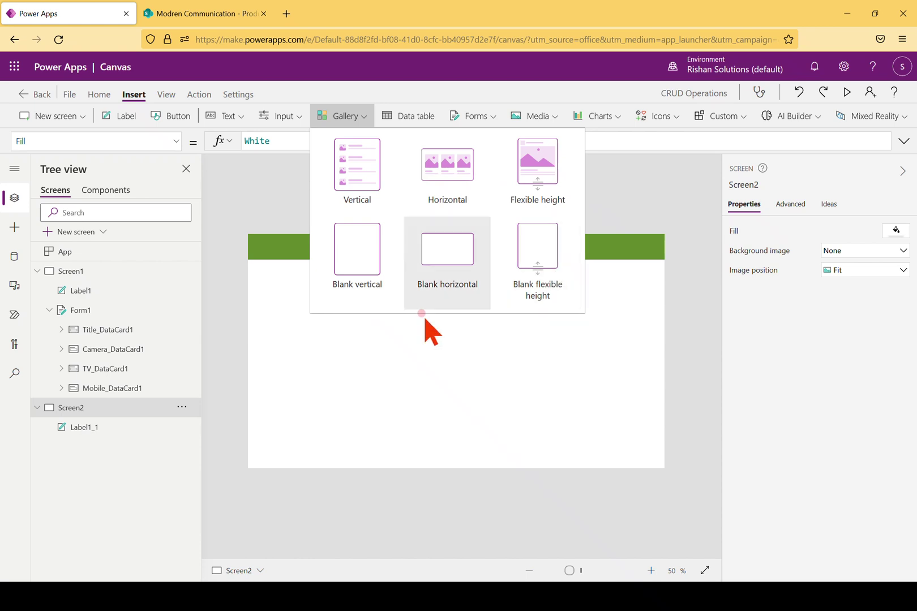
click(357, 263)
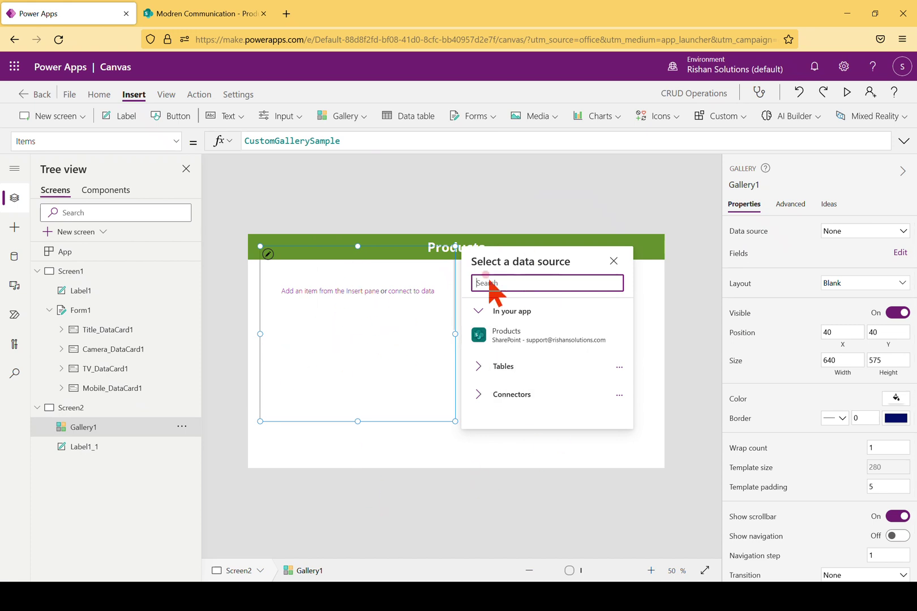
Step: Connect Gallery1 to the Products list and stretch it across the full screen width below the header, about 1366 wide and 429 high
click(525, 339)
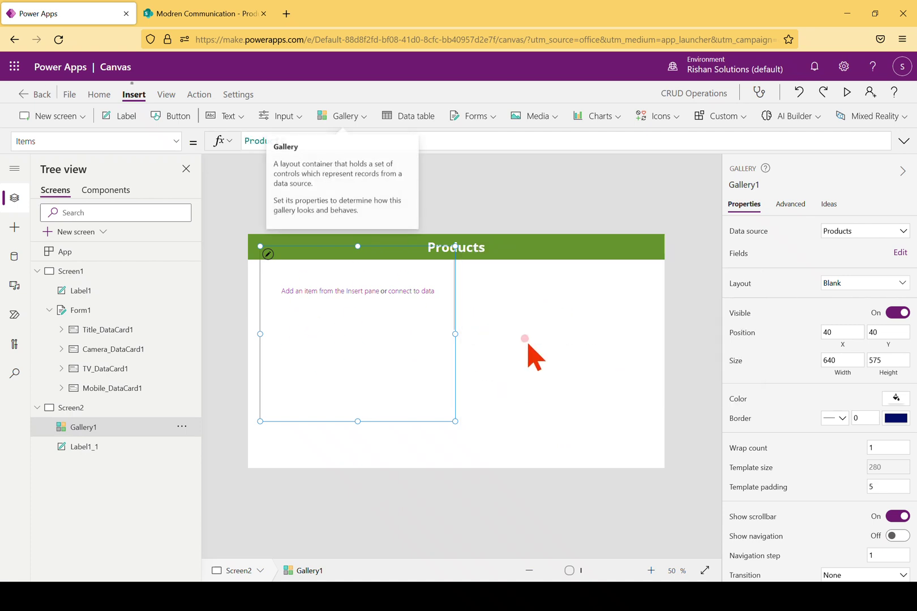
mouse_move(360, 246)
mouse_down()
mouse_move(373, 279)
mouse_move(367, 258)
mouse_up()
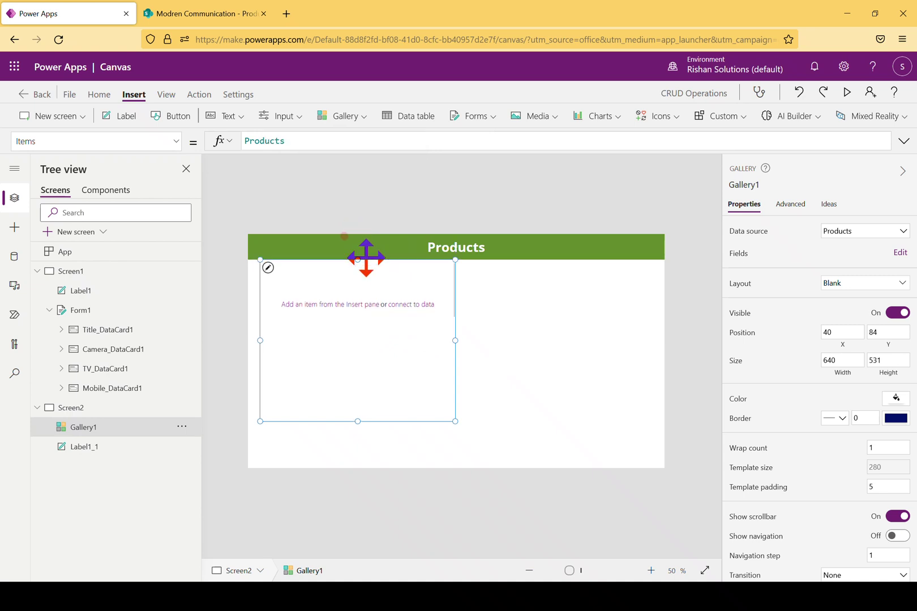
drag(260, 340, 248, 339)
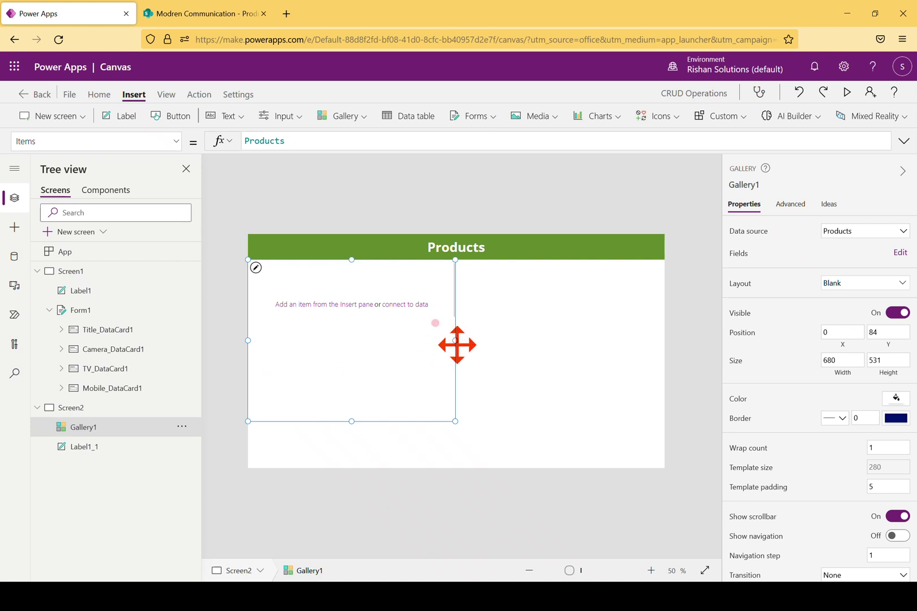
drag(455, 343, 665, 345)
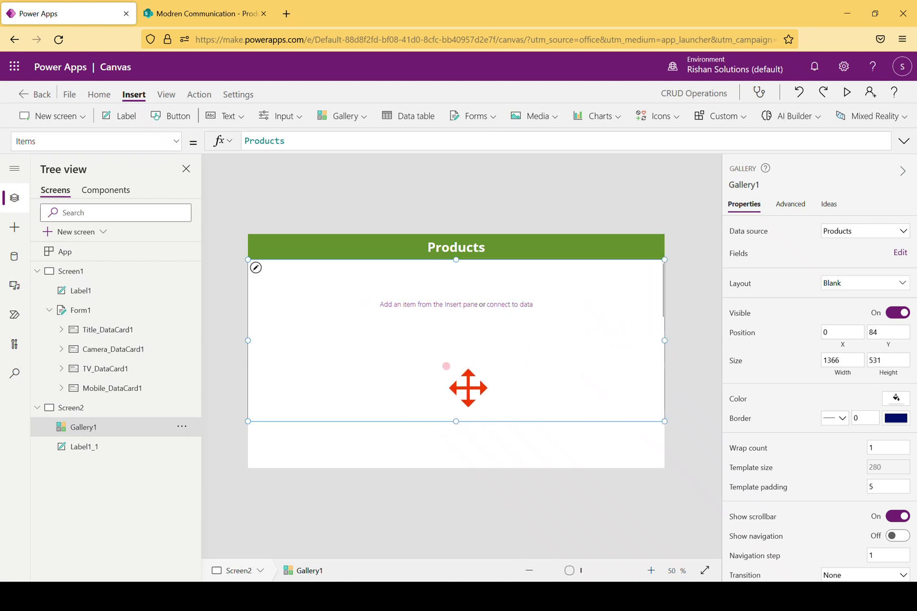
drag(456, 421, 457, 390)
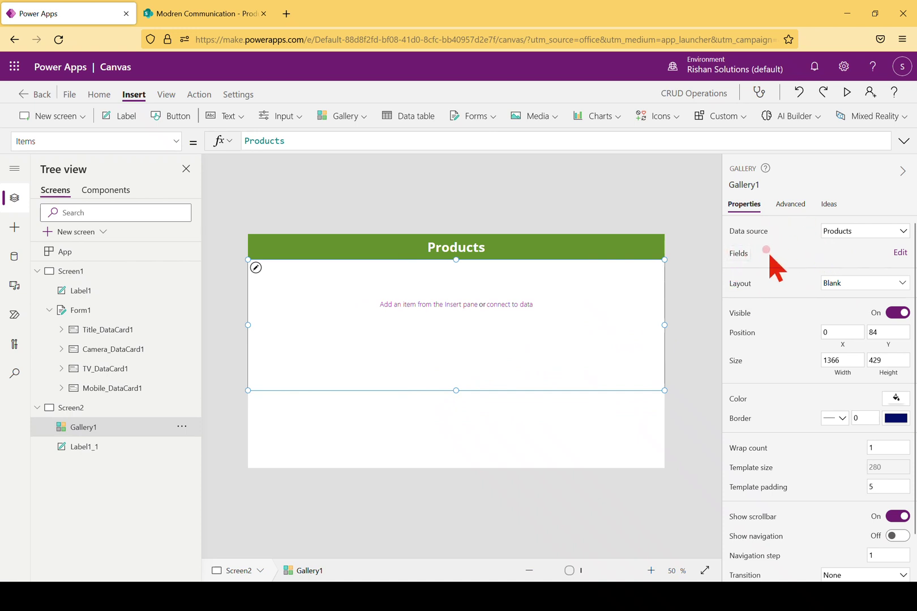
Step: Check the gallery's field settings and reduce the gallery's height to about 323
click(897, 252)
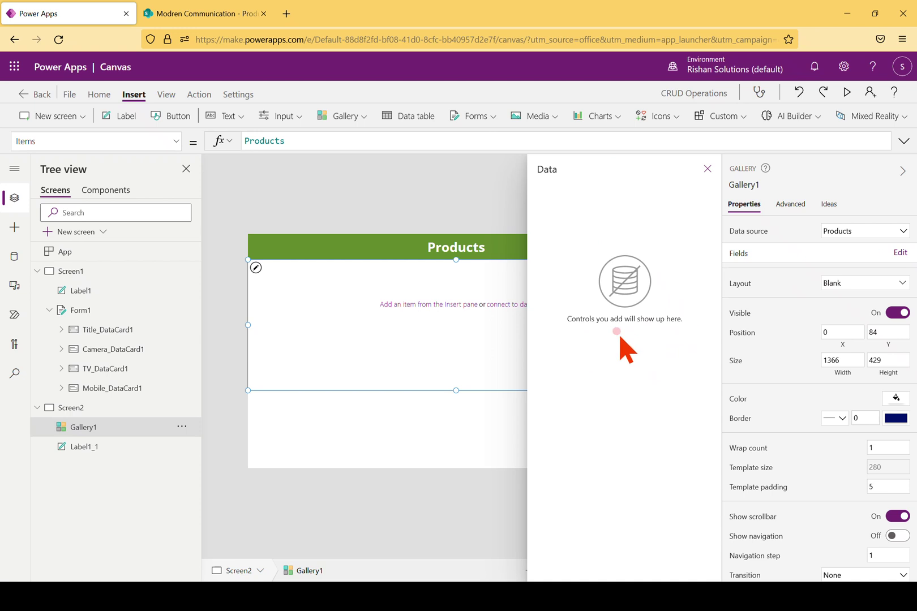
click(707, 169)
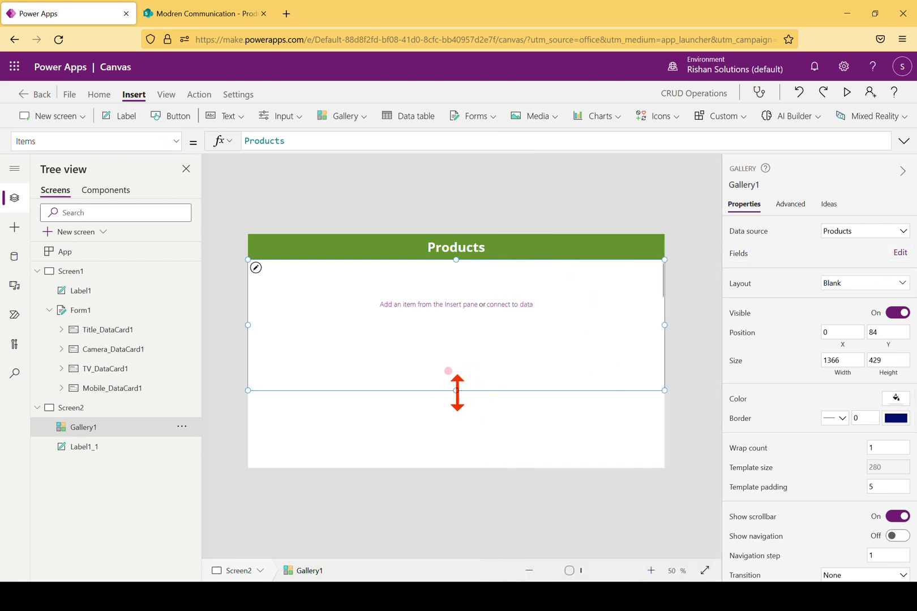
drag(456, 391, 457, 358)
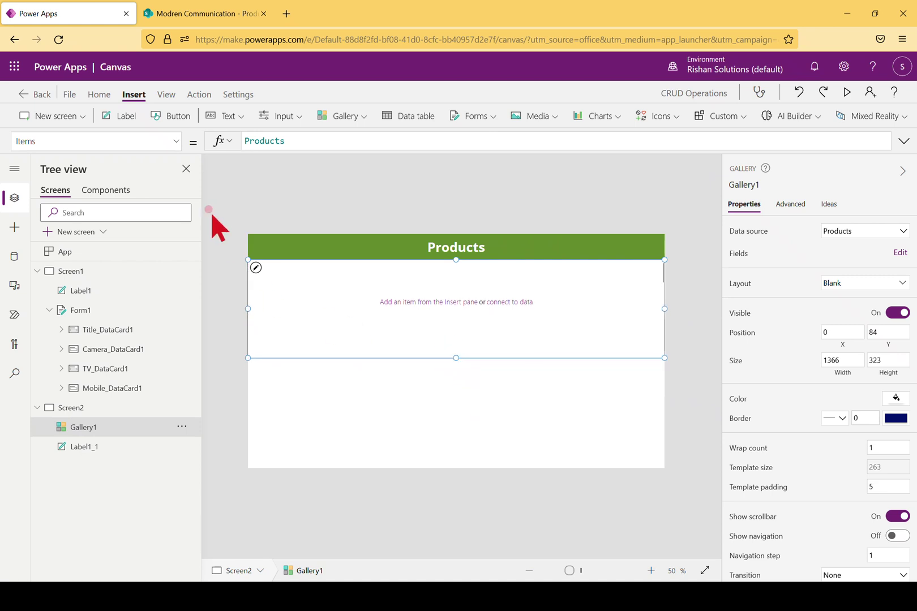
Step: Insert a Title label inside Gallery1's item template, removing any label placed outside the gallery
click(112, 116)
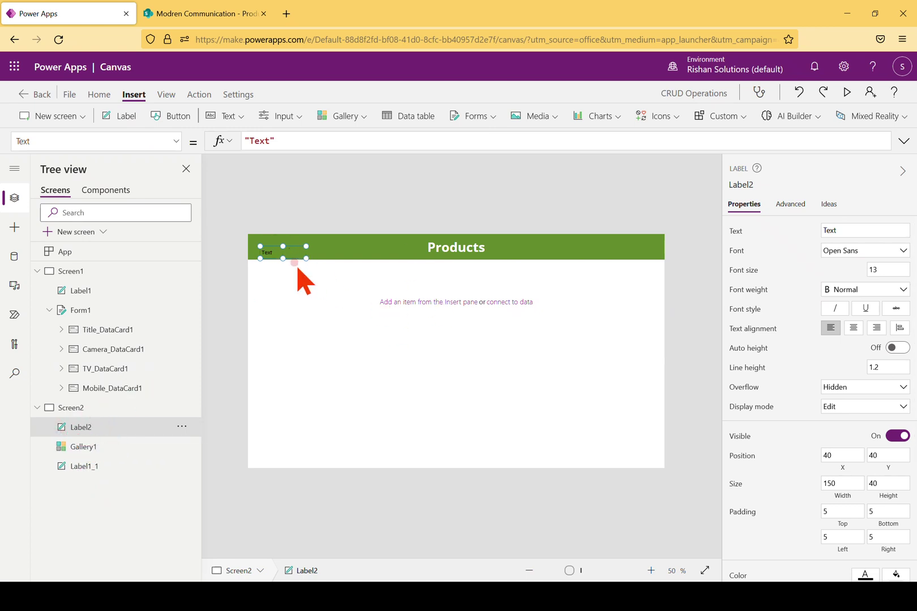
key(Delete)
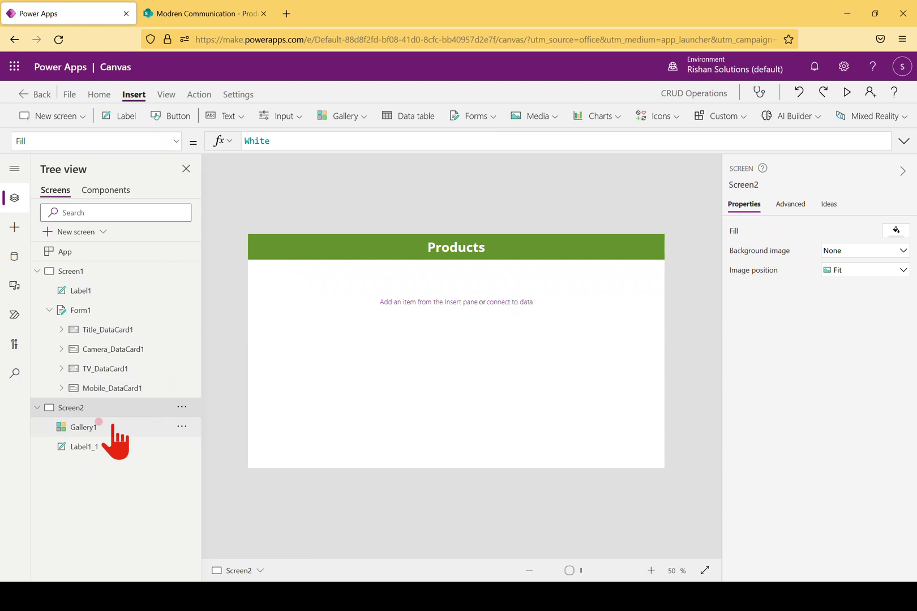
click(84, 427)
click(495, 322)
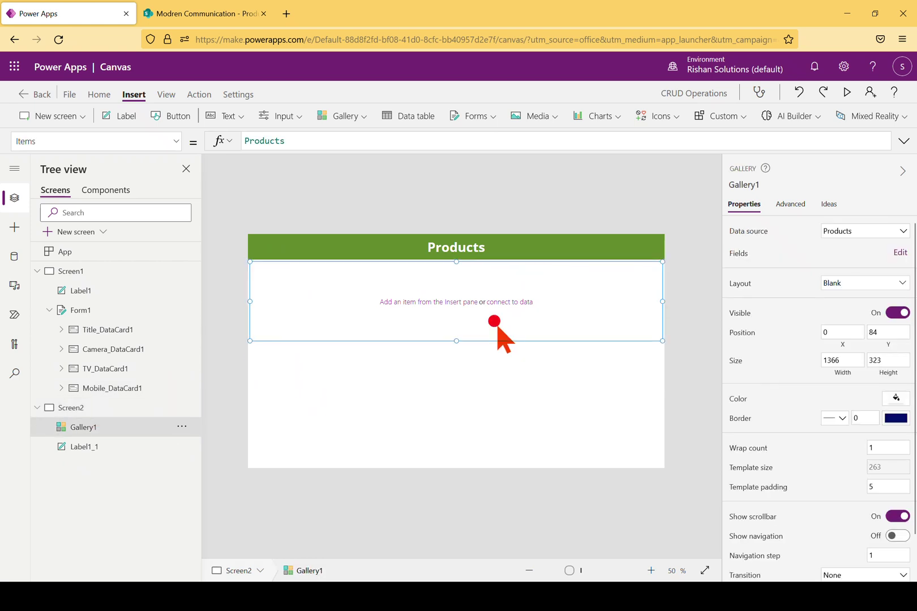
click(117, 120)
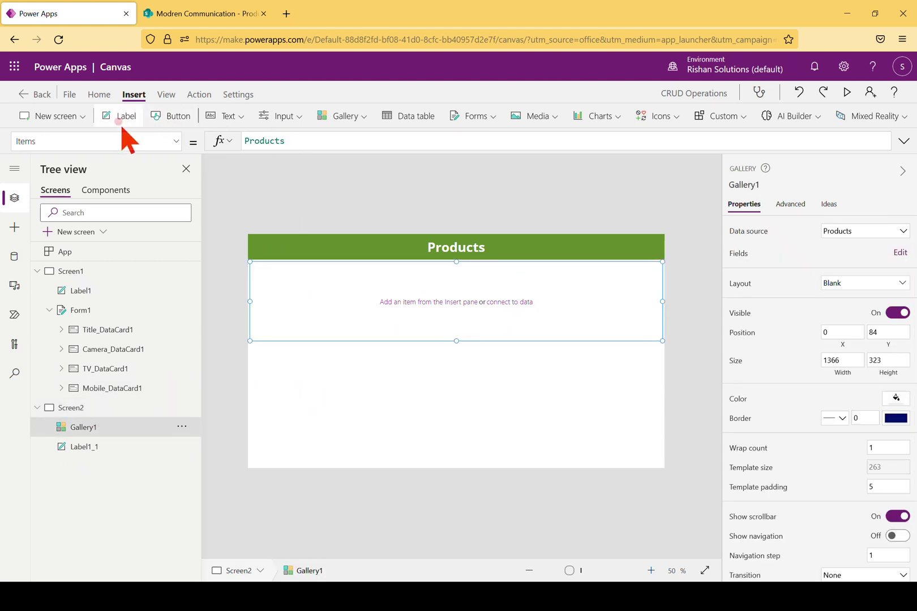
click(120, 119)
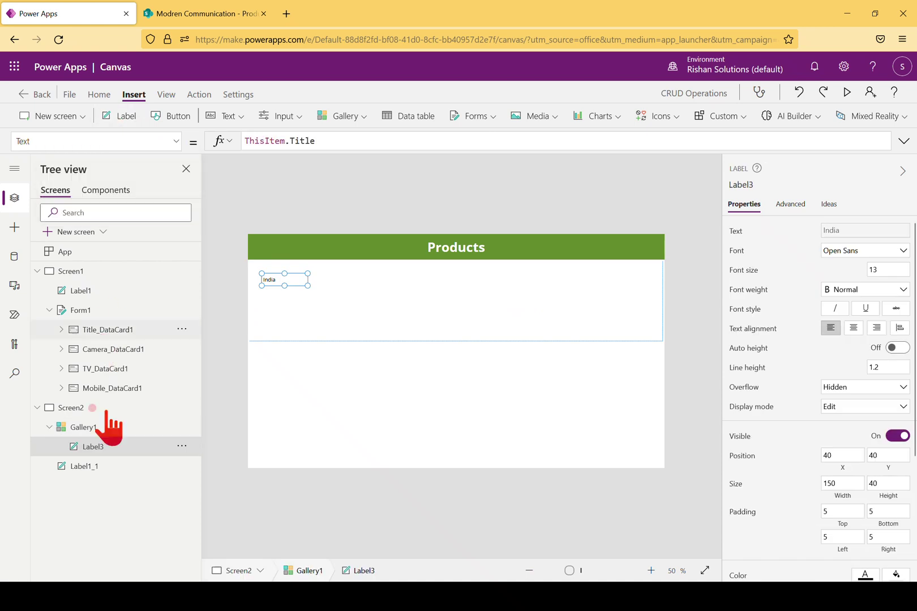
Step: Check the Products list columns in SharePoint, and move the gallery's Title label to about X 18, Y 27
click(68, 427)
click(74, 437)
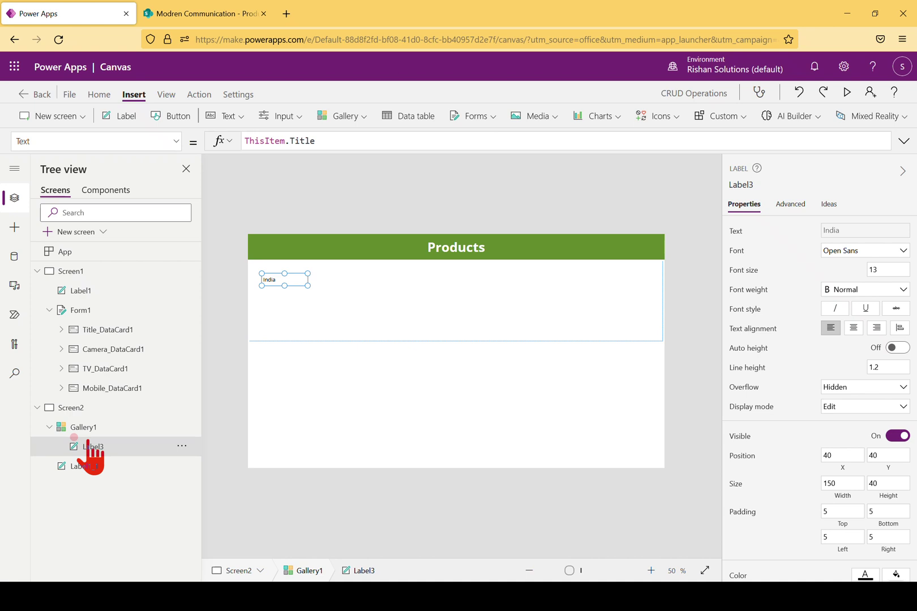
click(221, 13)
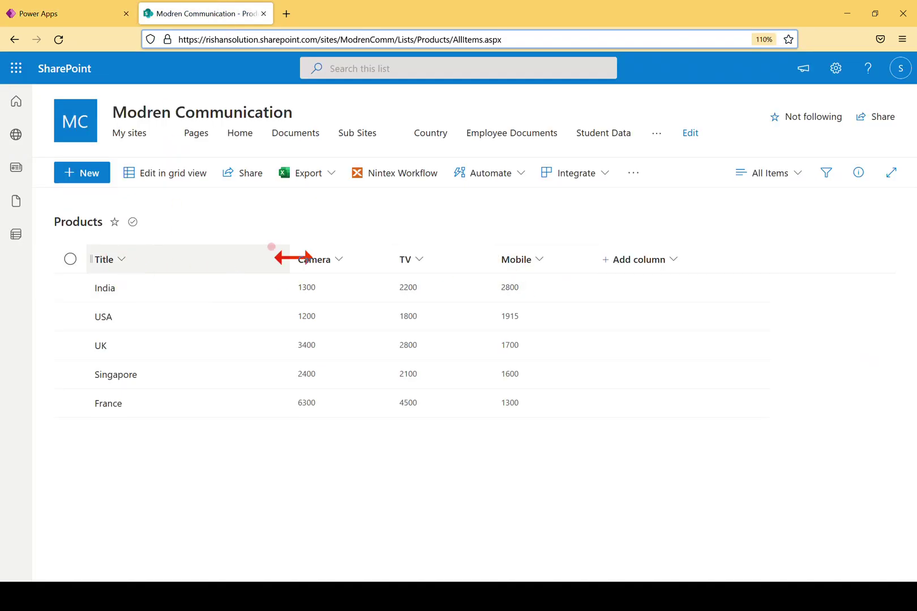
click(85, 16)
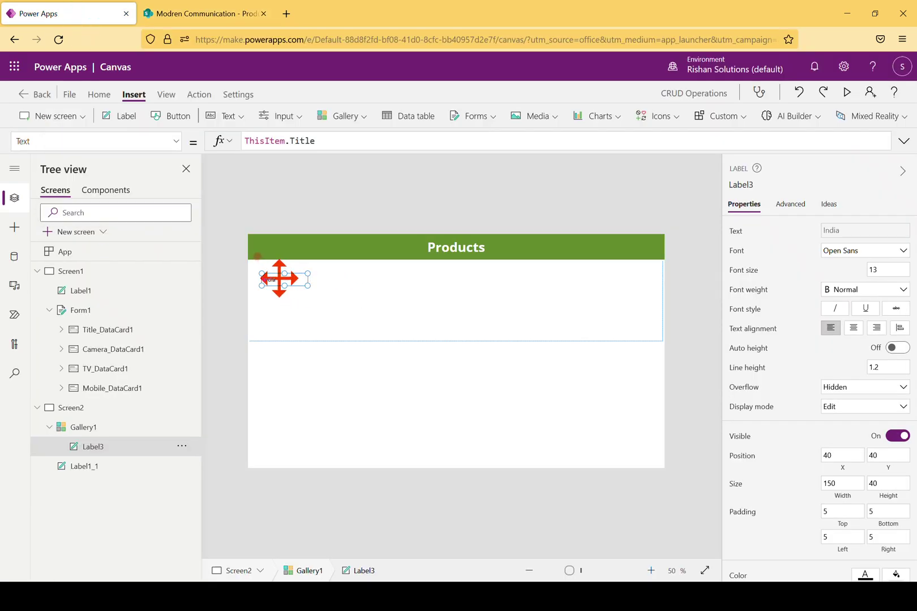
drag(274, 274, 274, 275)
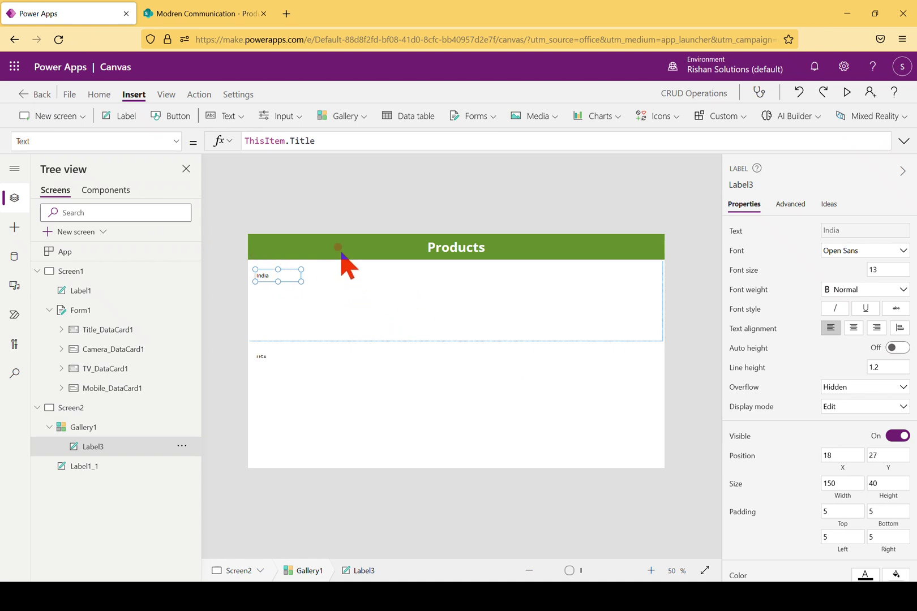
Step: Add Camera, TV and Mobile labels to the gallery template, aligned with the Title label at about X 212, 390 and 540
click(122, 116)
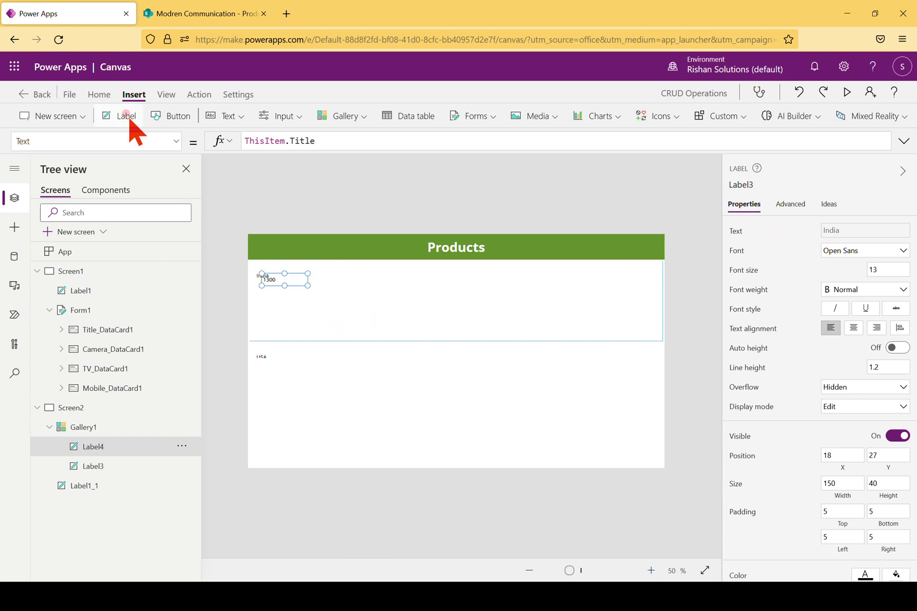
drag(289, 281, 342, 276)
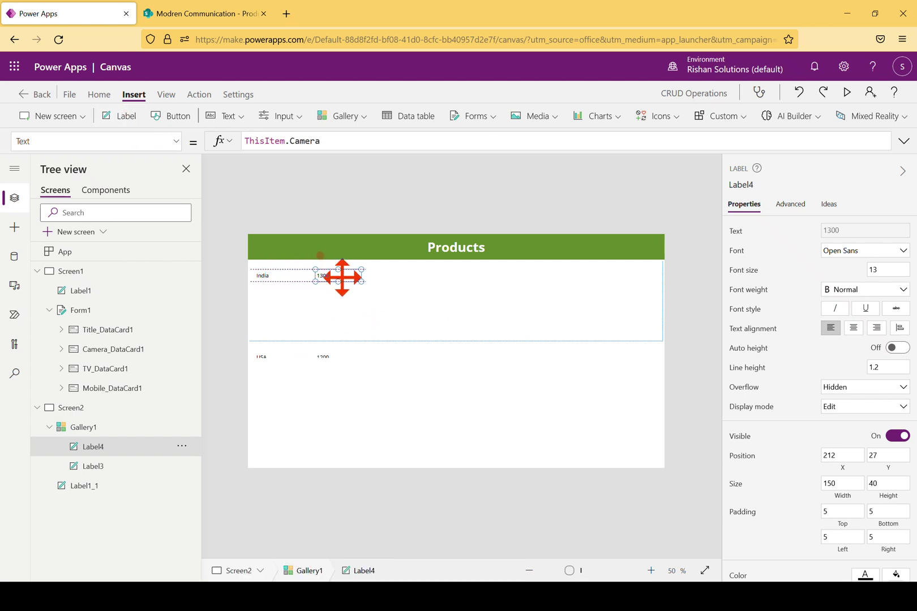
click(127, 119)
click(277, 274)
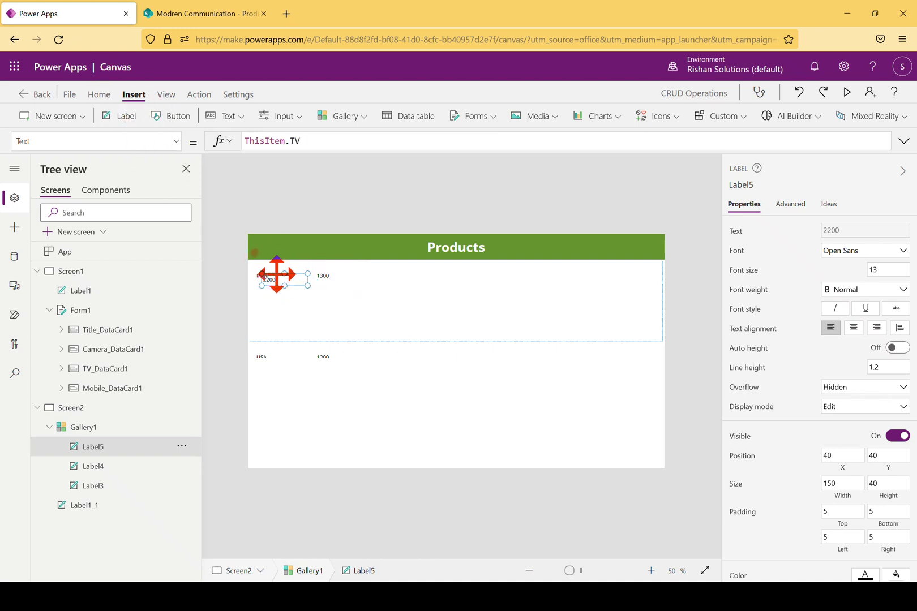
drag(276, 274, 382, 274)
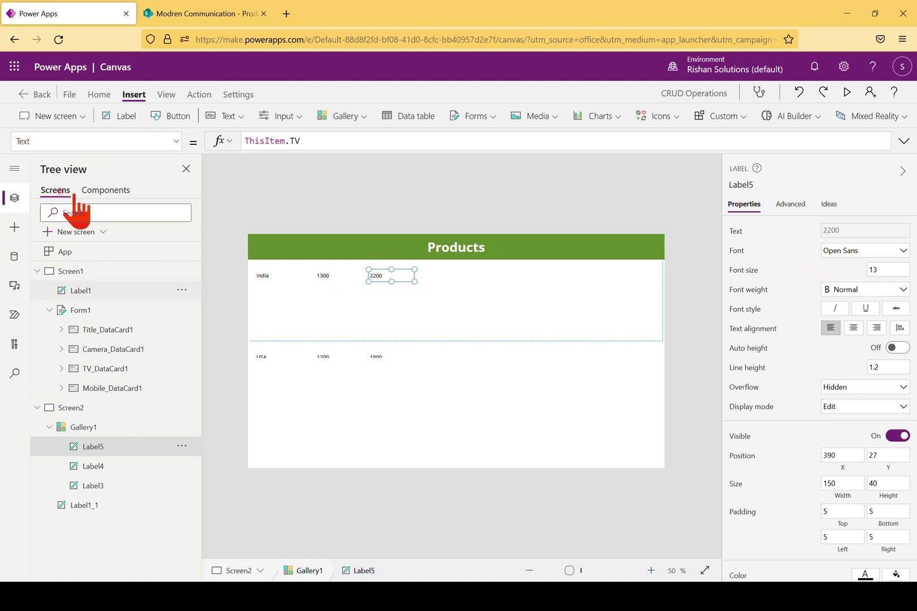
click(130, 117)
drag(279, 281, 434, 276)
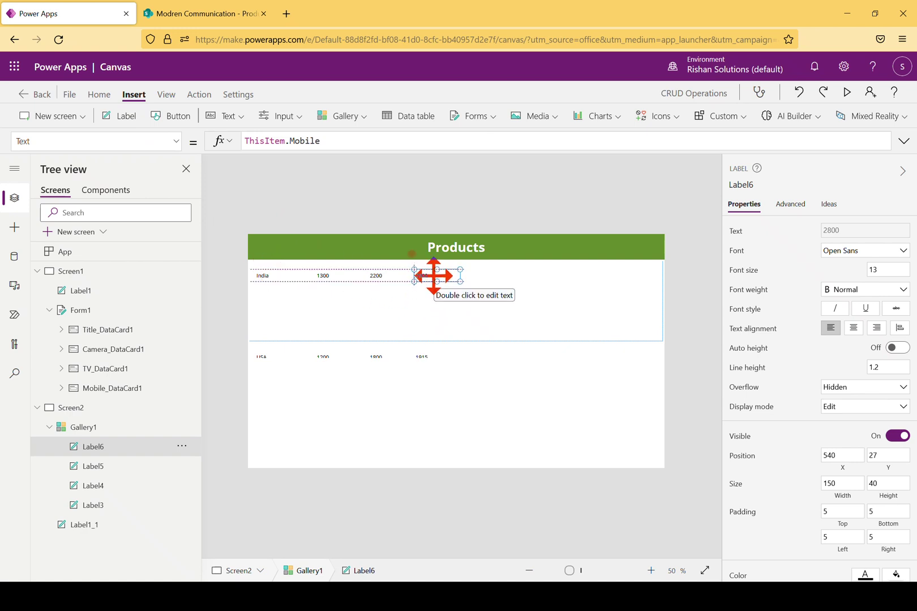
Step: Shrink the gallery's template size to about 91 and extend the gallery's height to about 507
click(445, 335)
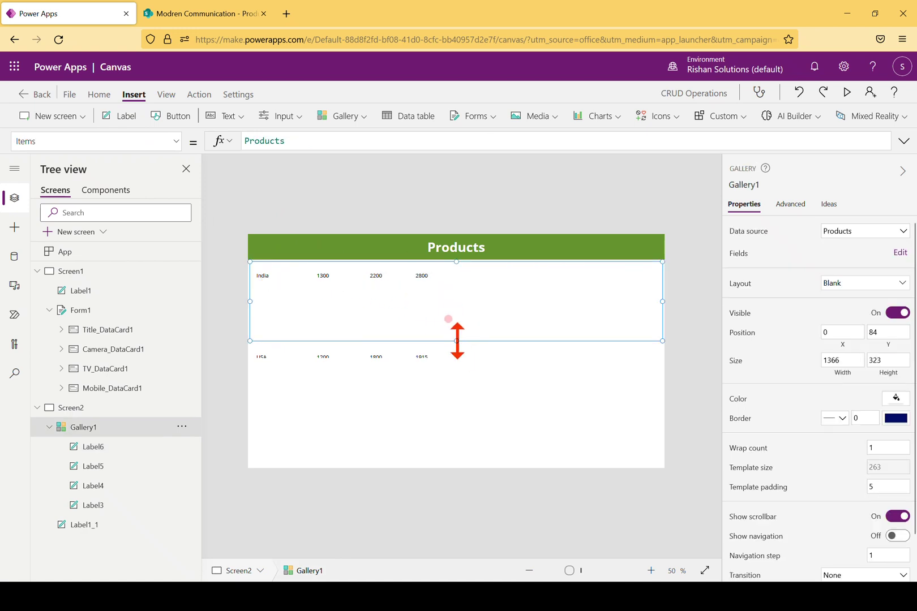
drag(457, 341, 457, 289)
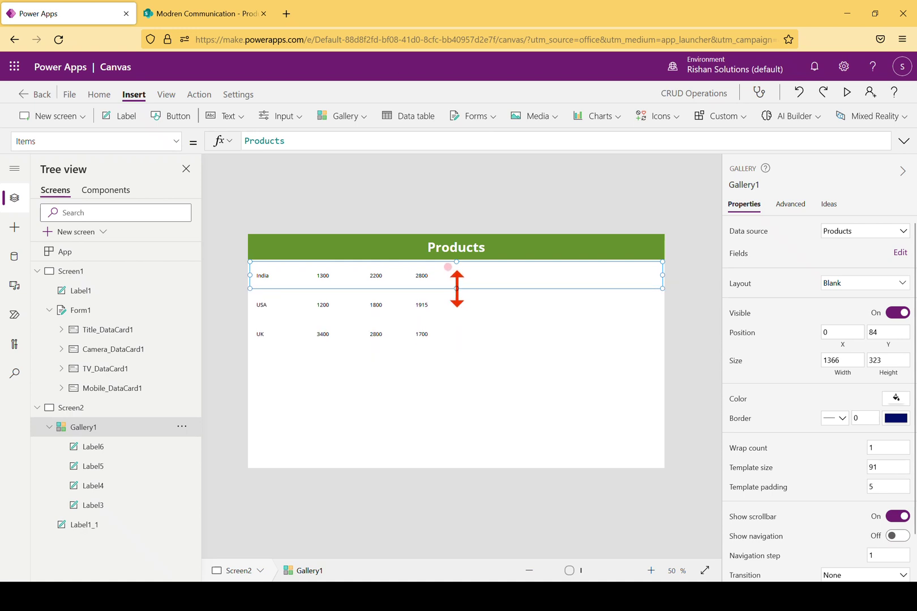
click(403, 365)
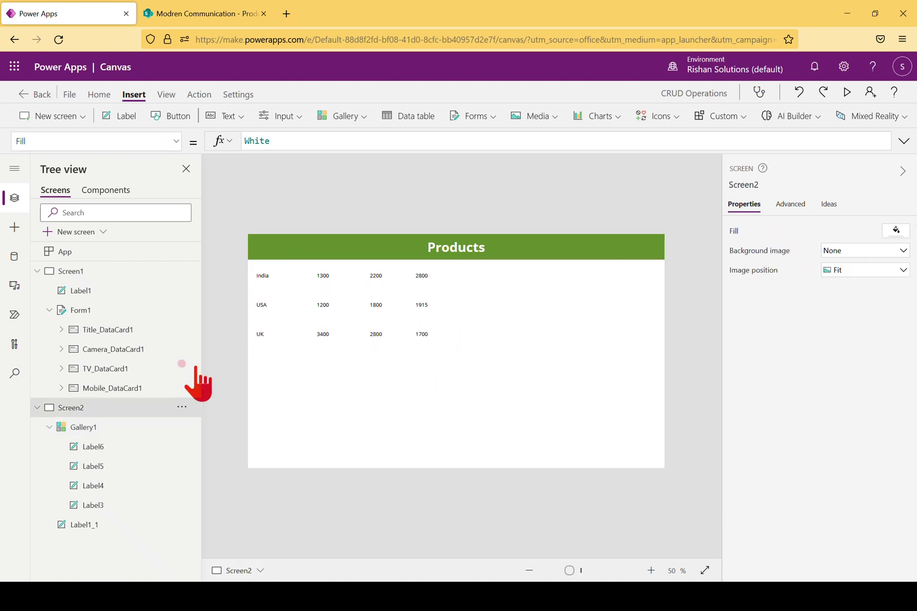
click(91, 427)
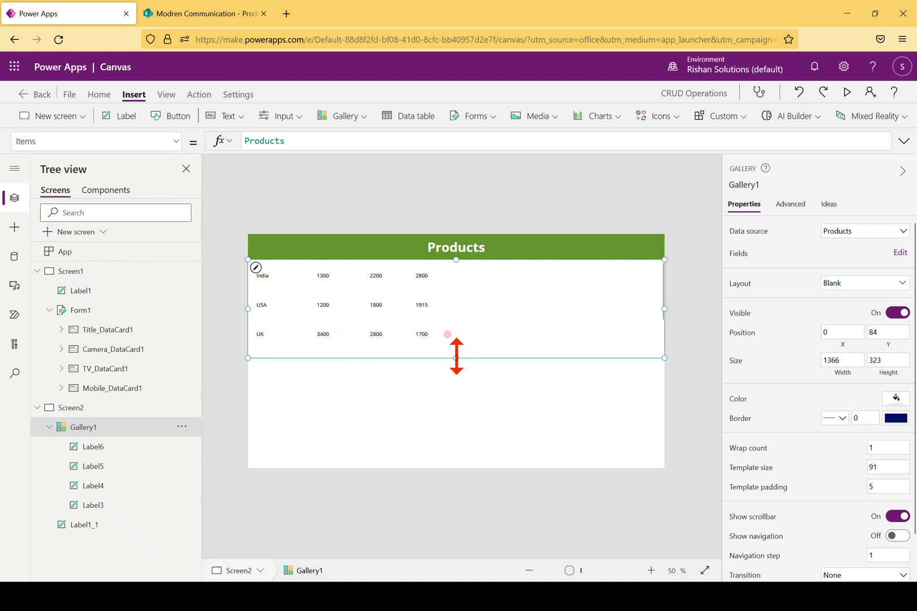
drag(456, 358, 468, 413)
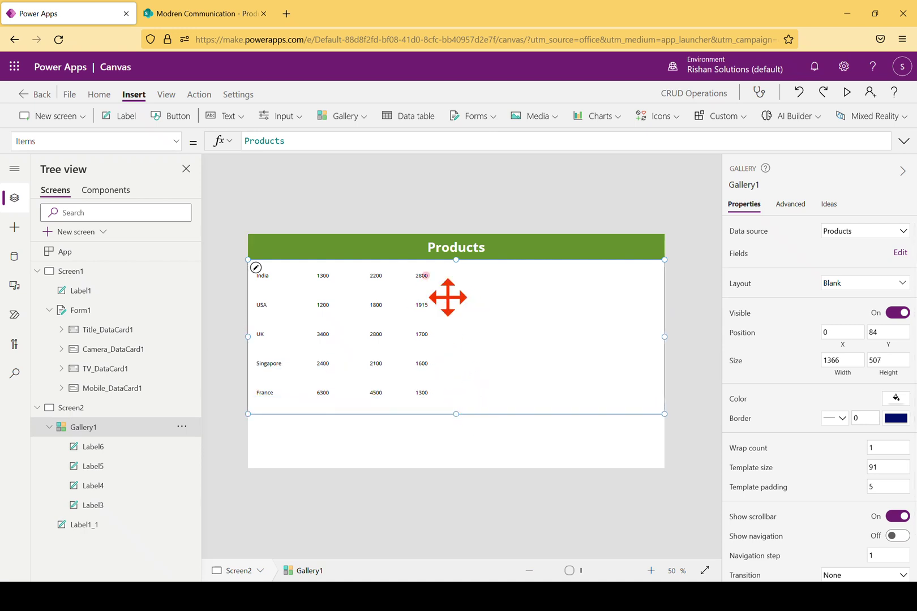
Step: Insert a Horizontal line icon into the gallery template and place it under the Title label at about X 33, Y 27
click(313, 278)
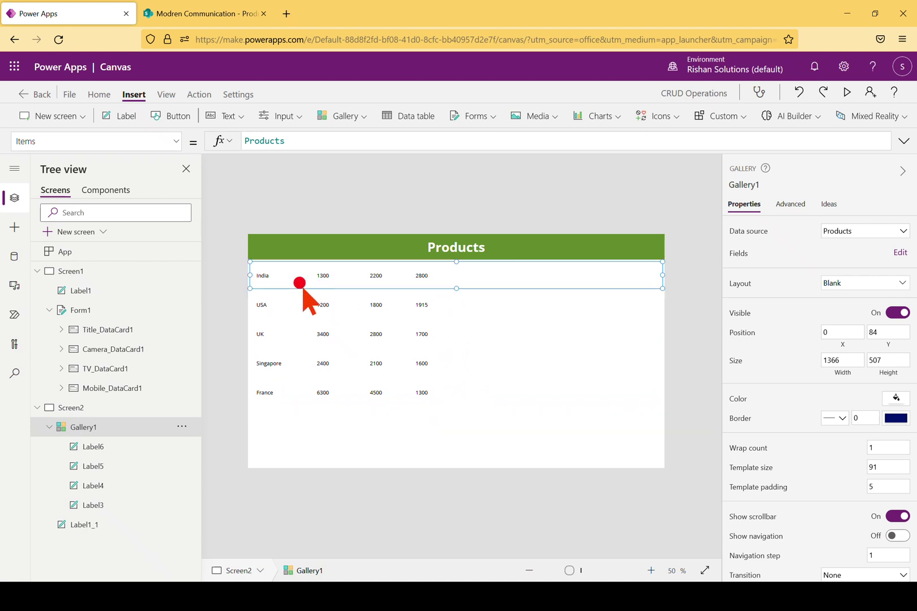
click(671, 122)
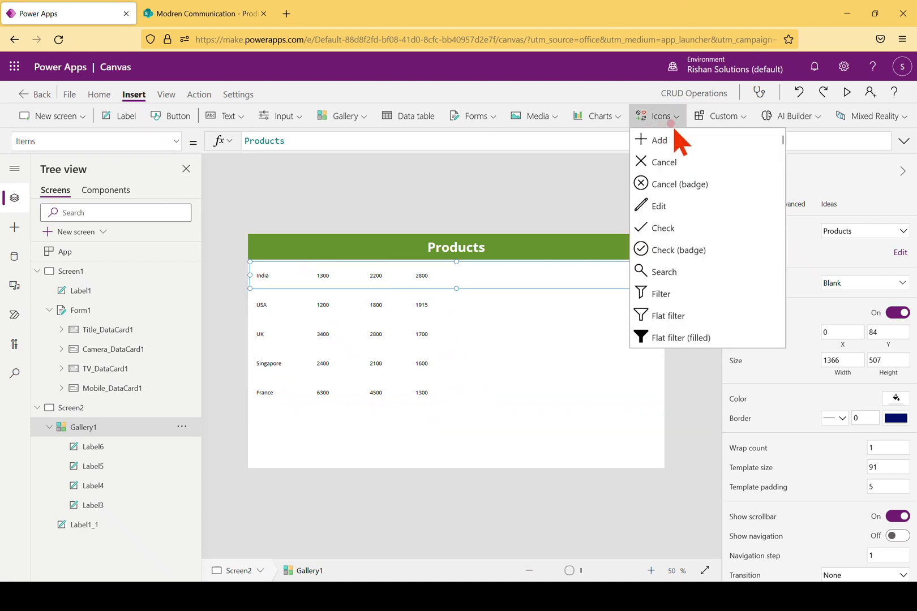
drag(781, 141, 787, 194)
drag(791, 207, 791, 293)
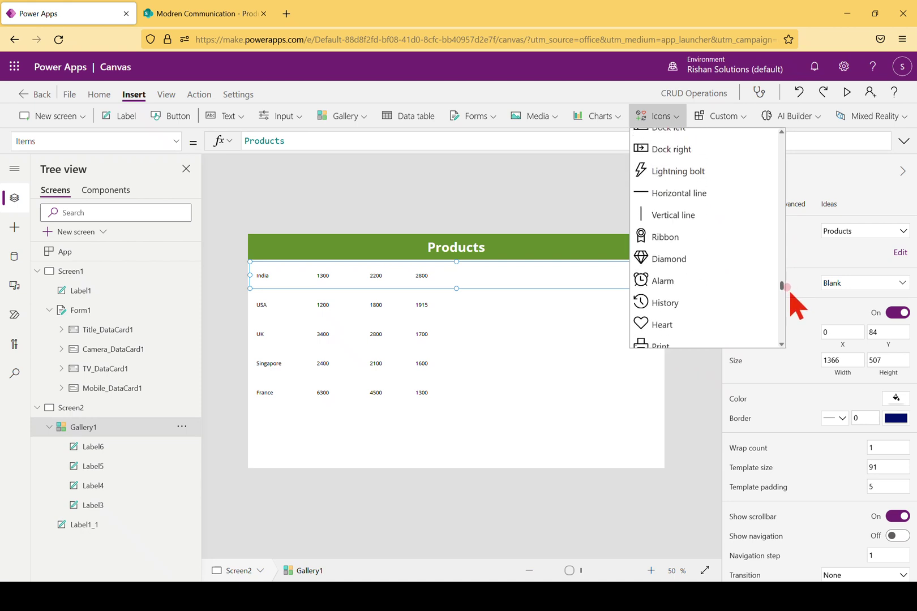
click(675, 193)
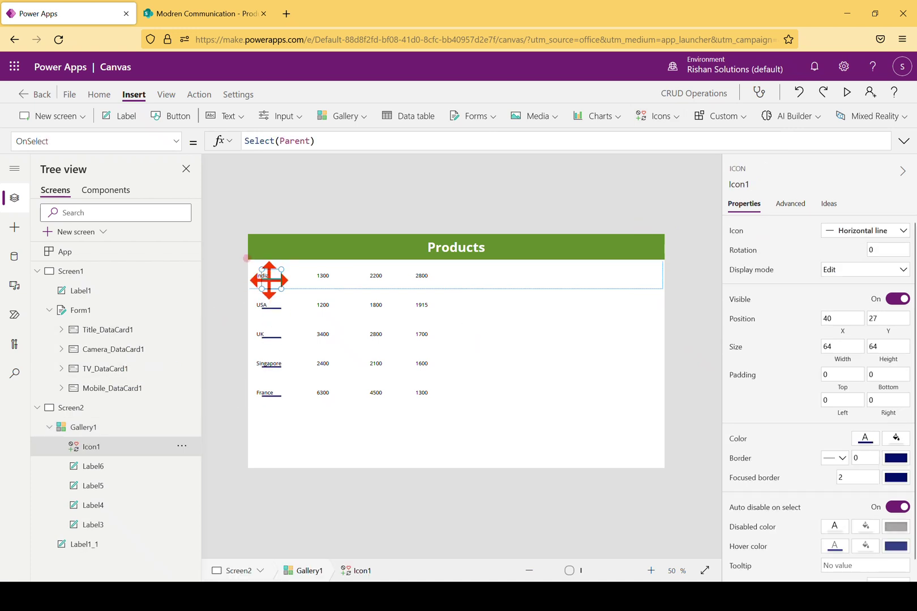
drag(269, 280, 267, 281)
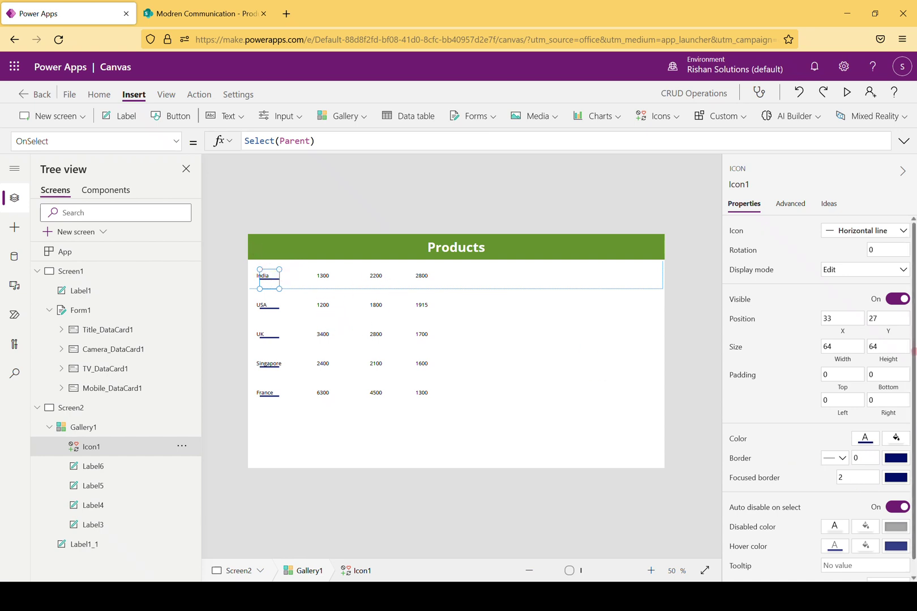
Step: Set the horizontal line icon's size to 1200 wide and 15 high
scroll(913, 362, down, 1)
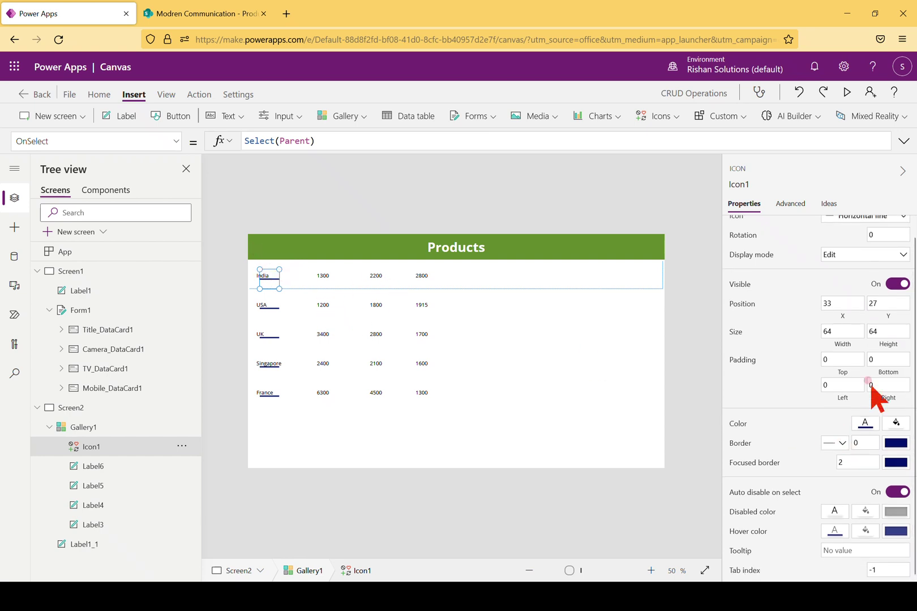
click(888, 306)
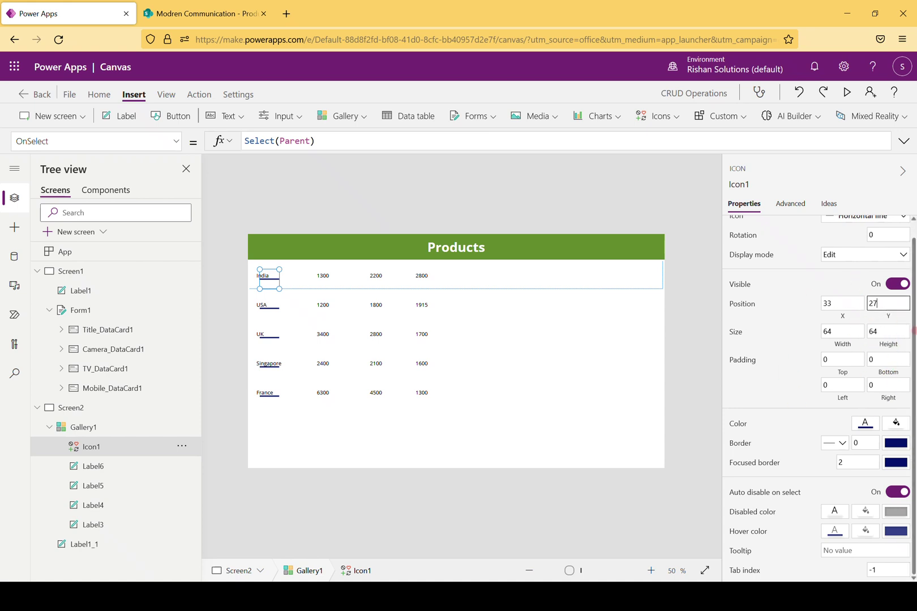
click(891, 332)
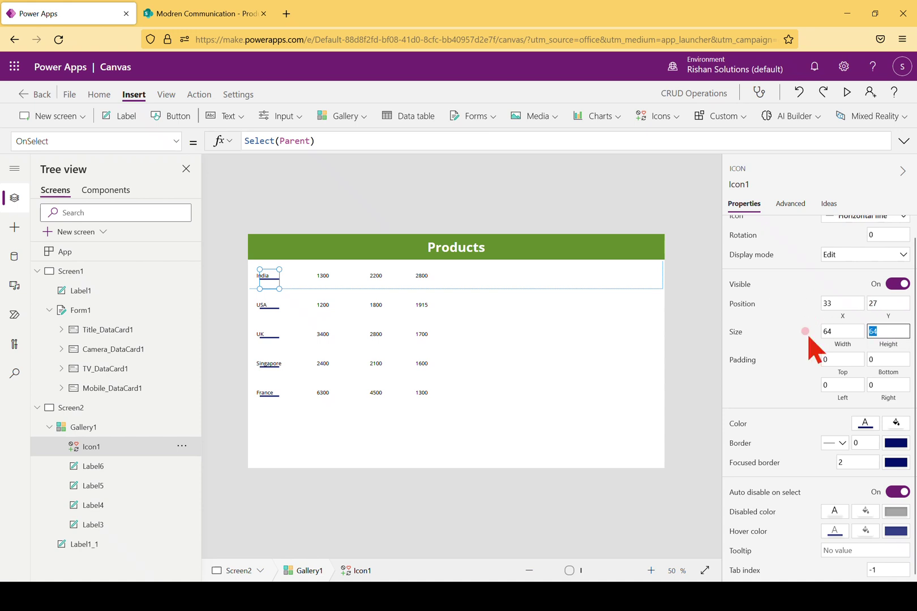
key(BackSpace)
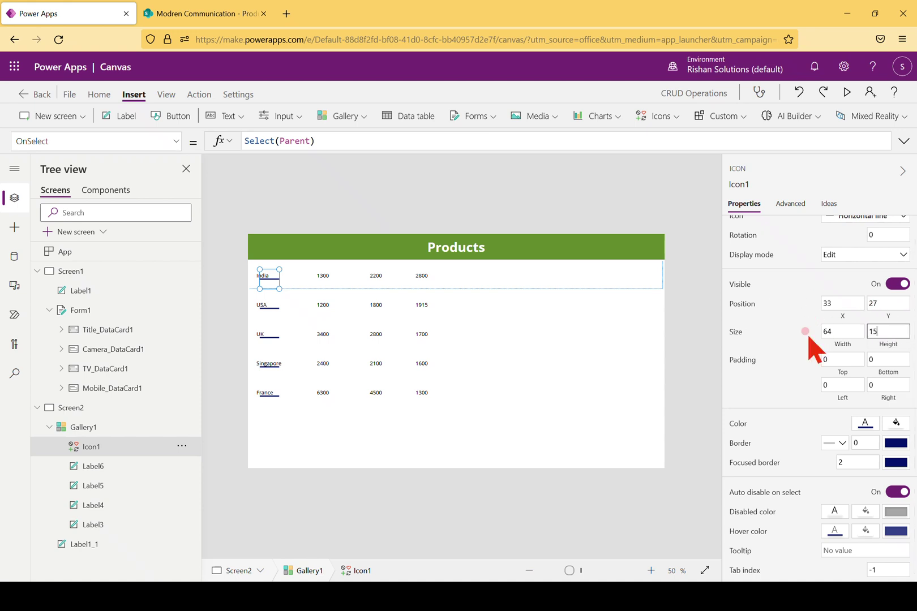
text(15)
click(843, 331)
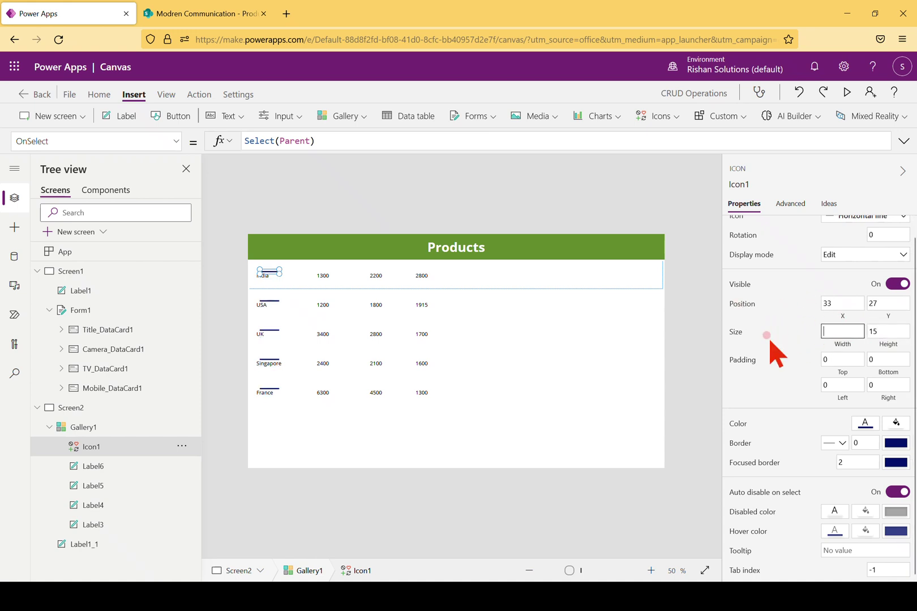
text(12)
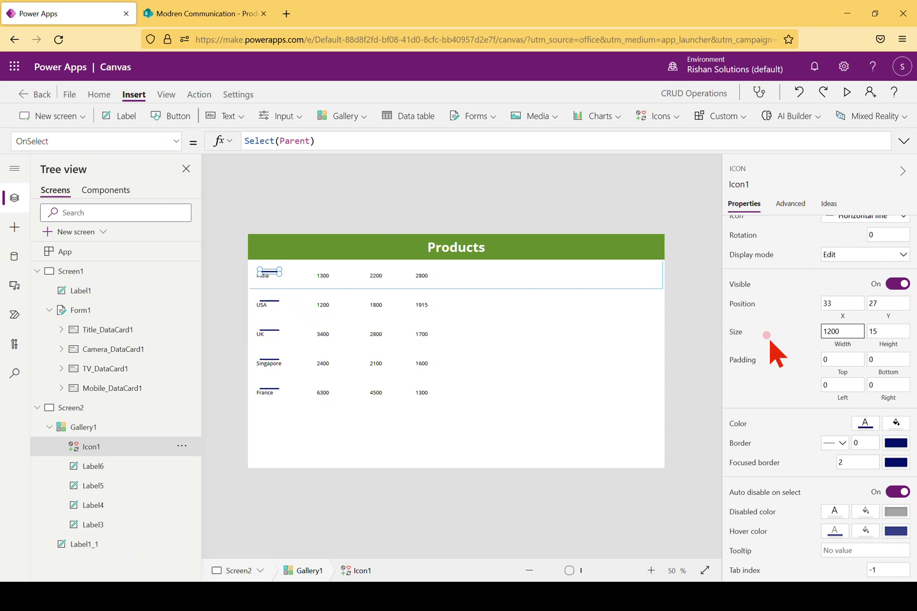
text(00)
click(784, 347)
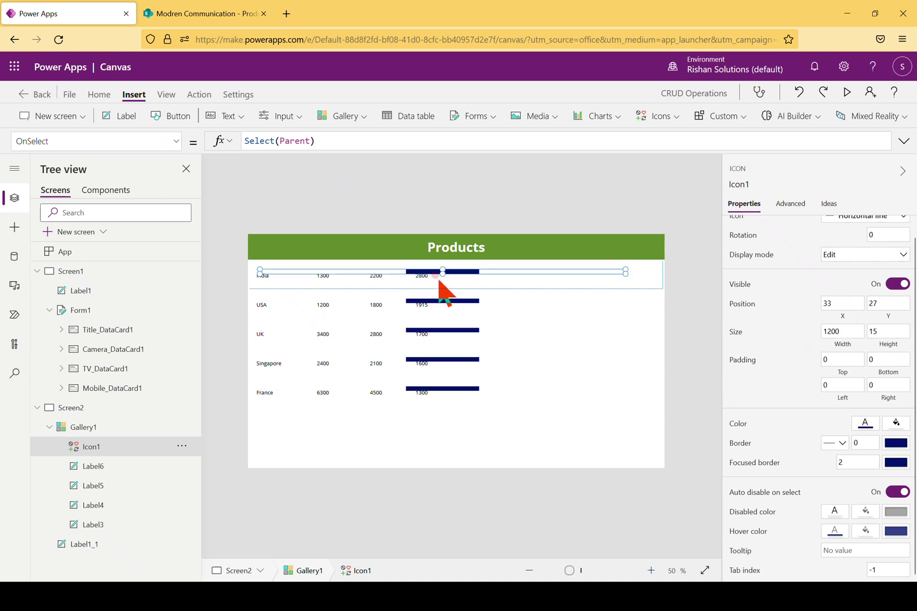
Step: Move the horizontal line icon to about X 0, Y 76, and resize it to about 1346 wide and 5 high
click(460, 276)
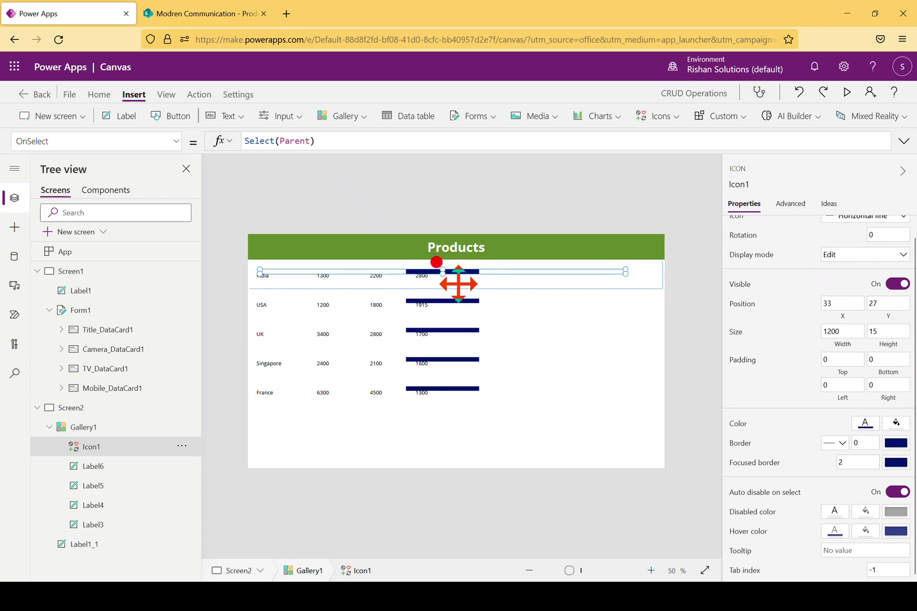
drag(460, 277, 450, 296)
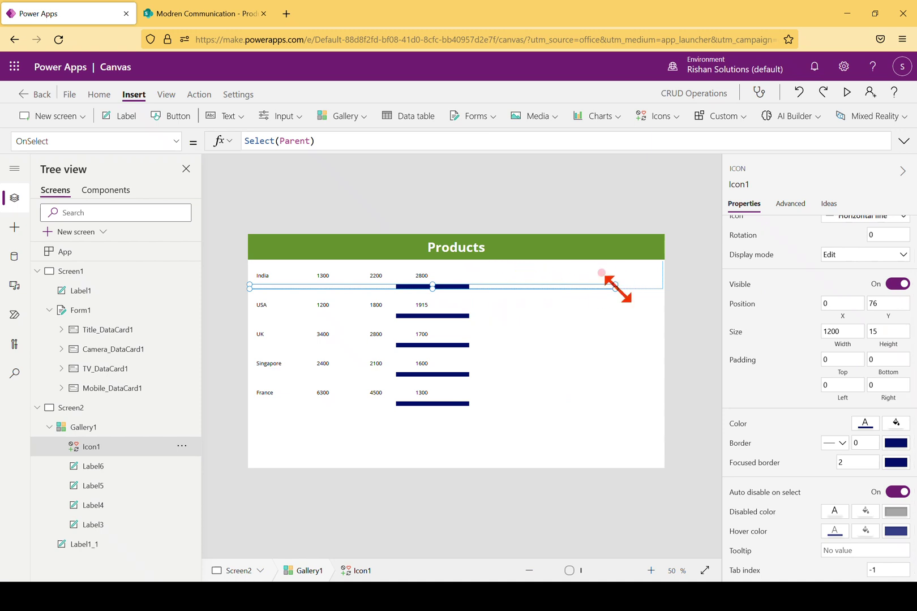
drag(616, 287, 654, 287)
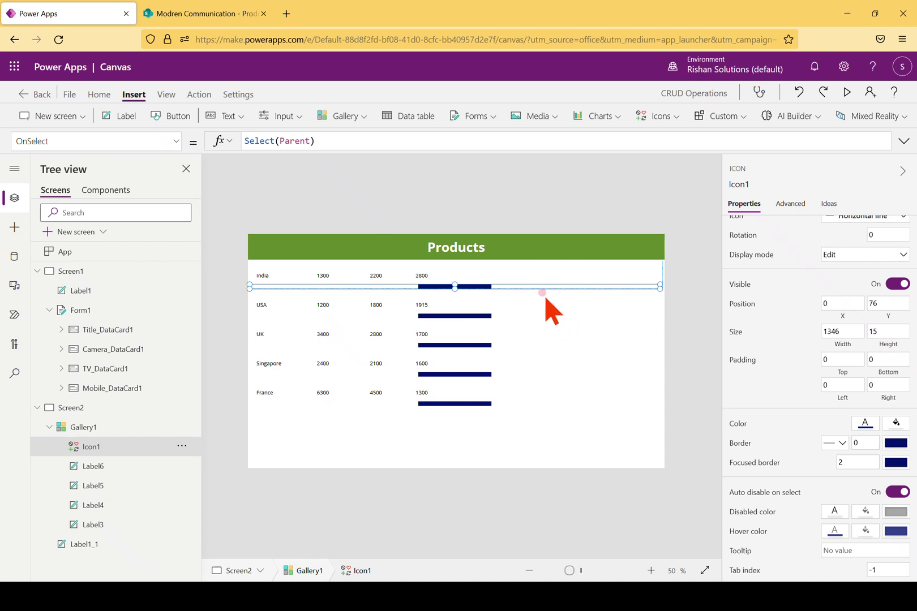
click(889, 331)
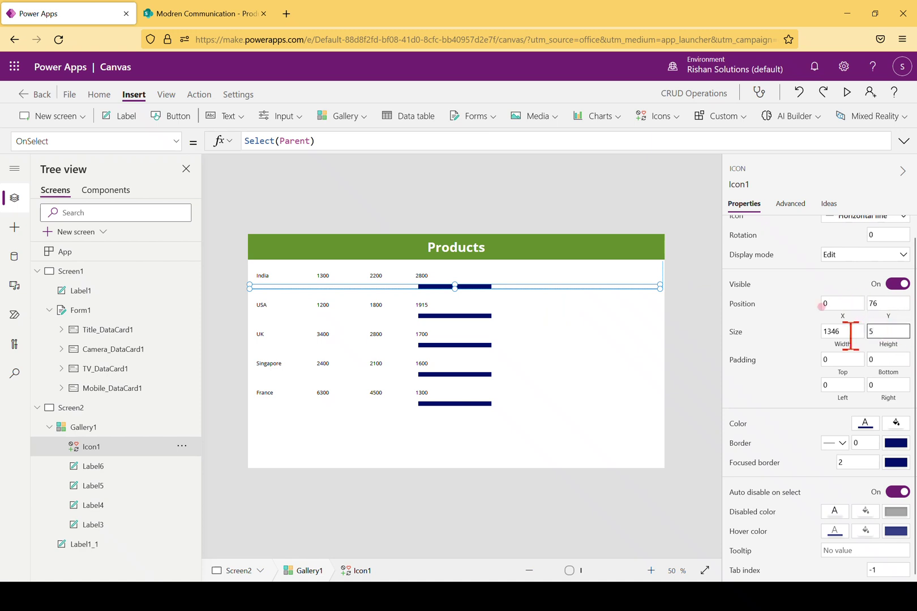
click(787, 329)
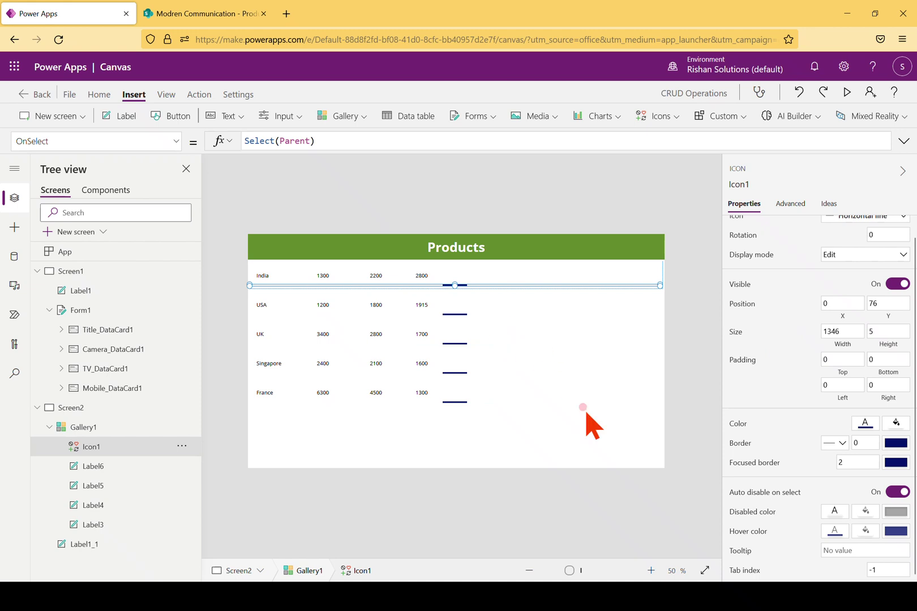
Step: Delete the horizontal line icon from the gallery template and set the gallery's border thickness to 2
click(469, 292)
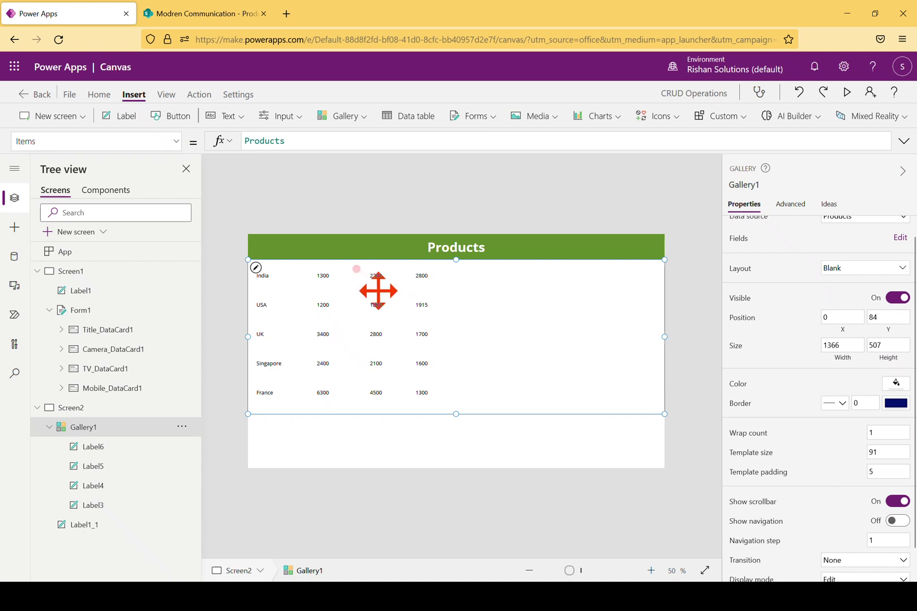
click(327, 275)
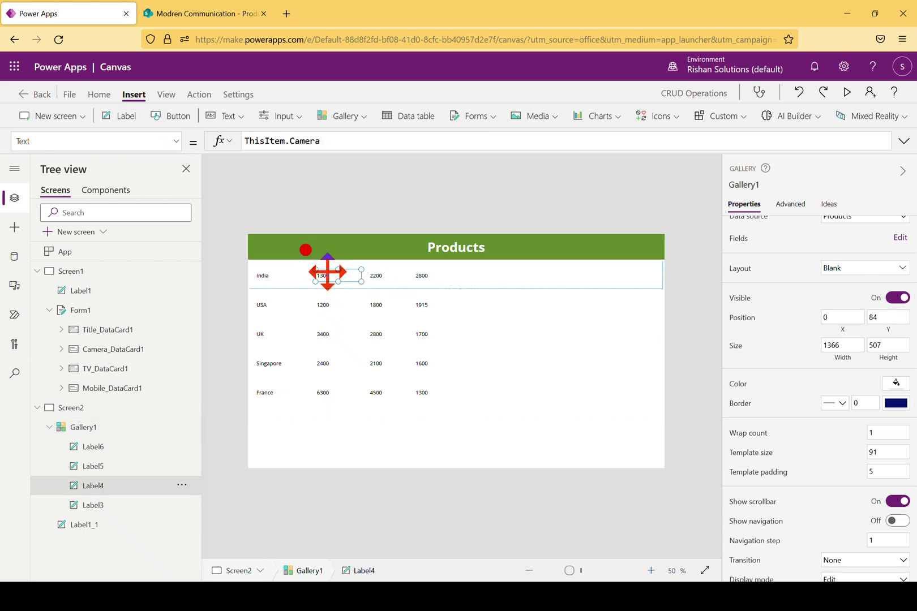
click(479, 277)
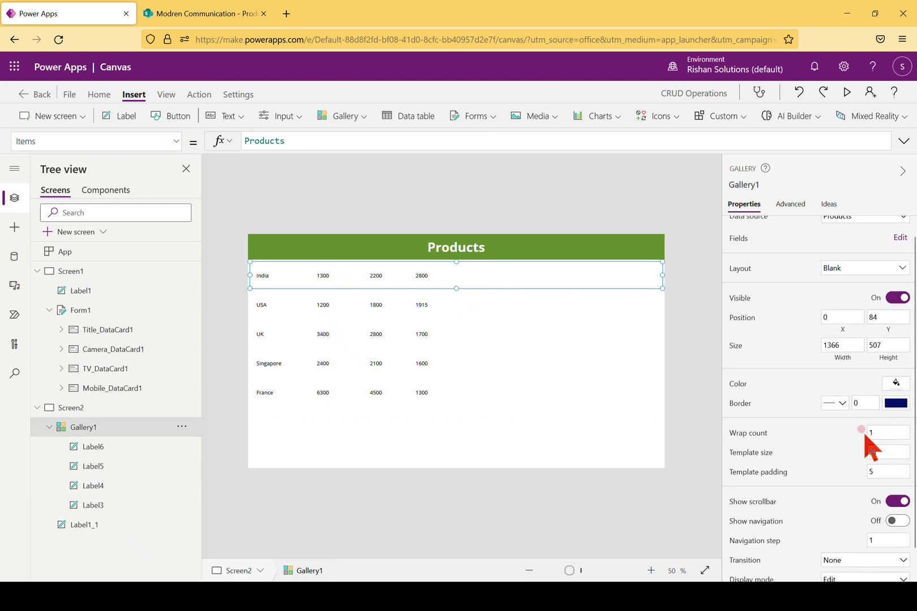
click(862, 402)
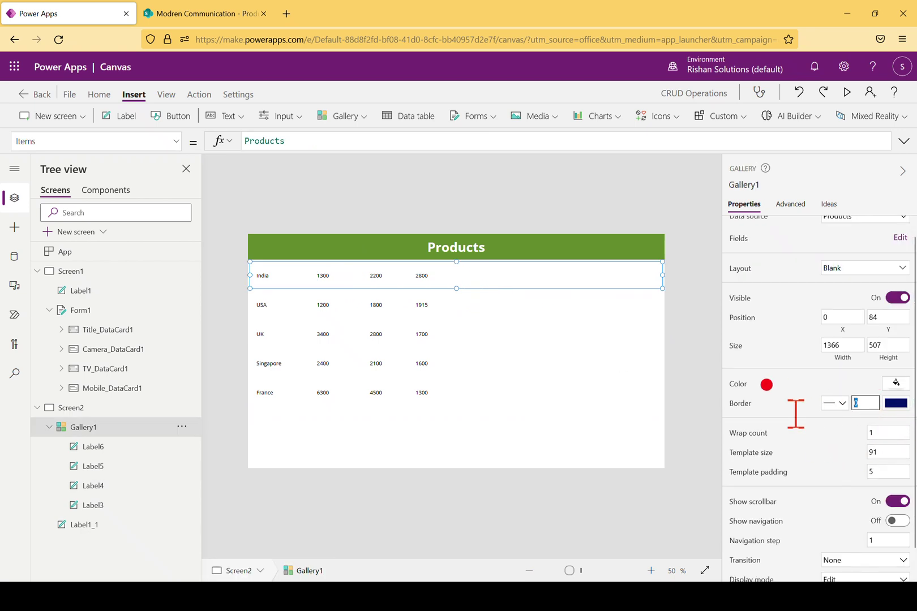
text(2)
click(793, 386)
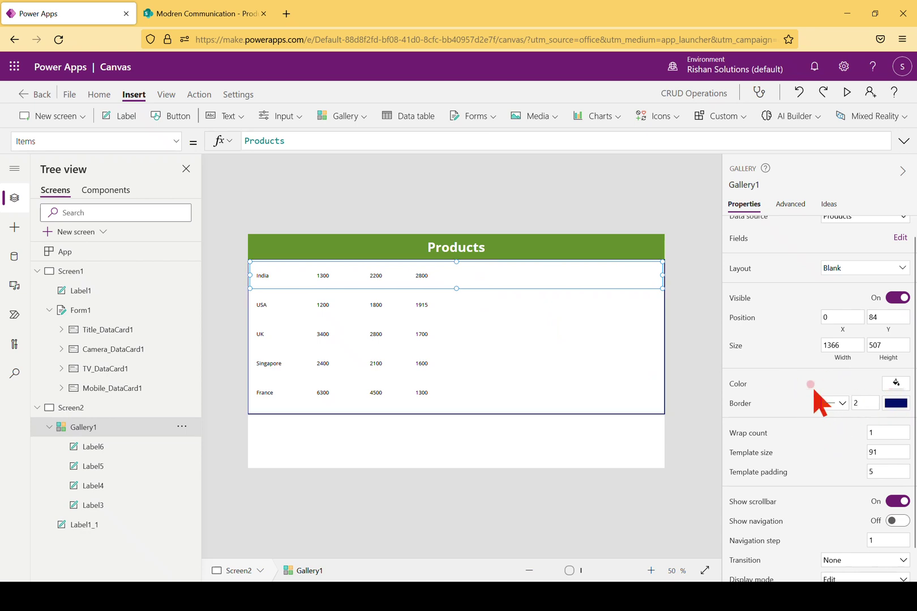
click(516, 334)
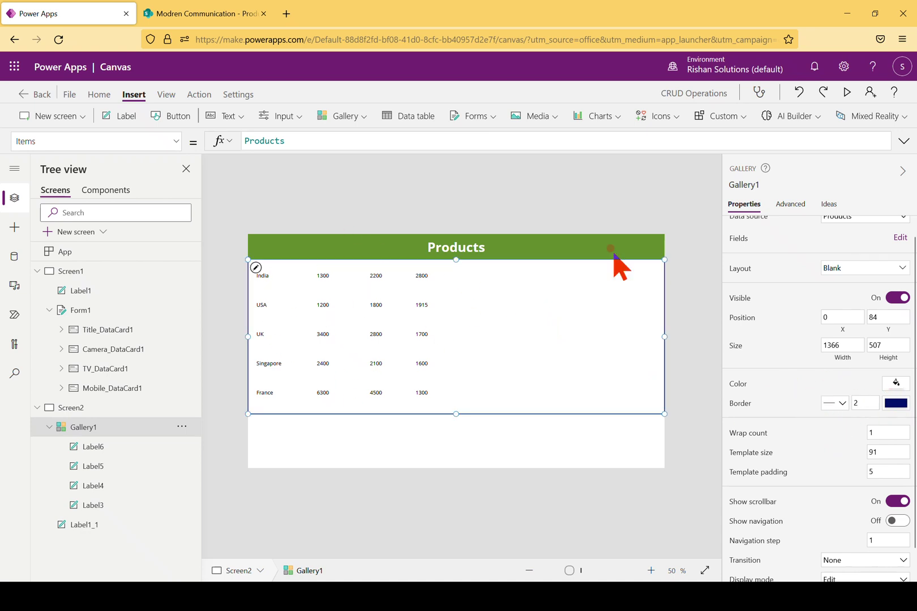
click(323, 273)
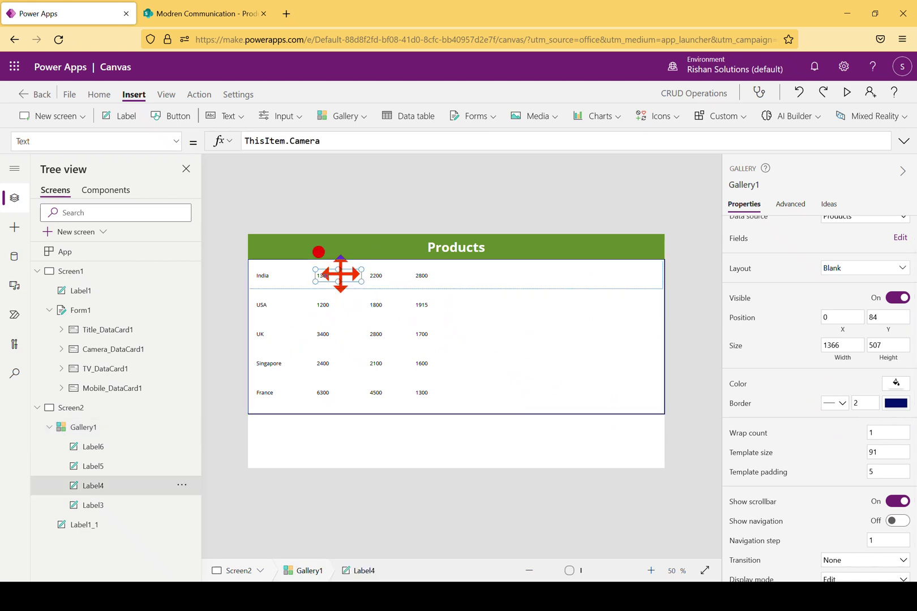
click(513, 281)
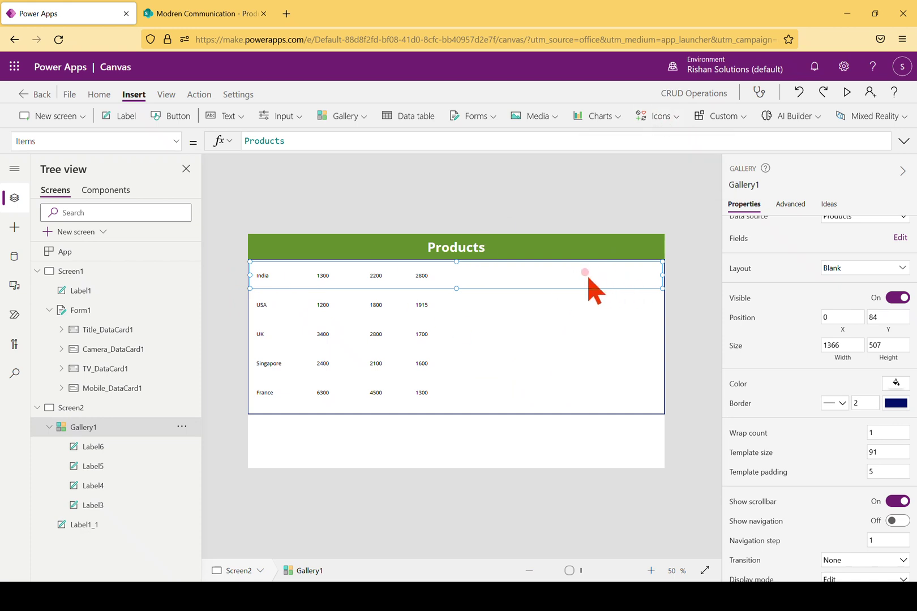
Step: Insert an Add icon on the screen outside the gallery and place it in the Products header at about X 1068, Y 20
click(591, 339)
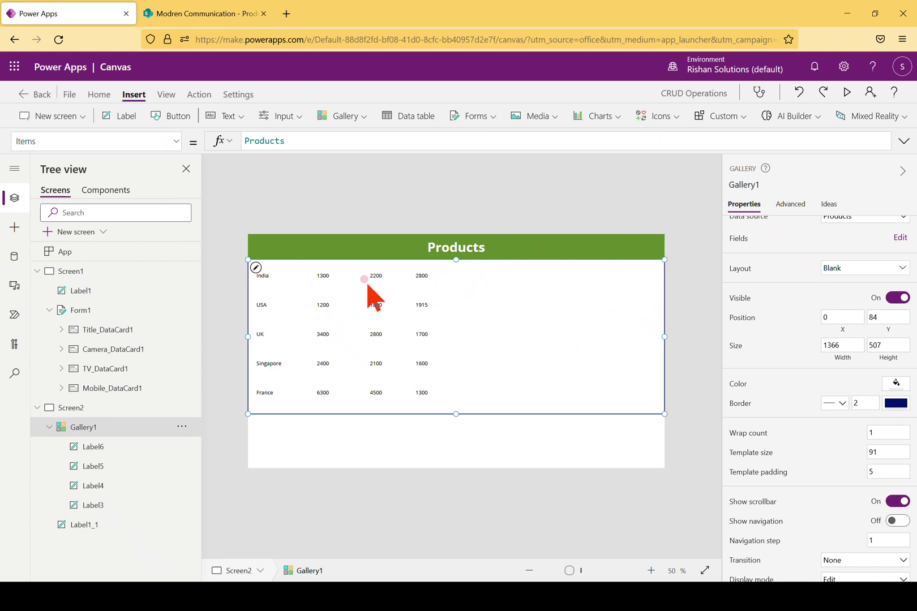
click(675, 119)
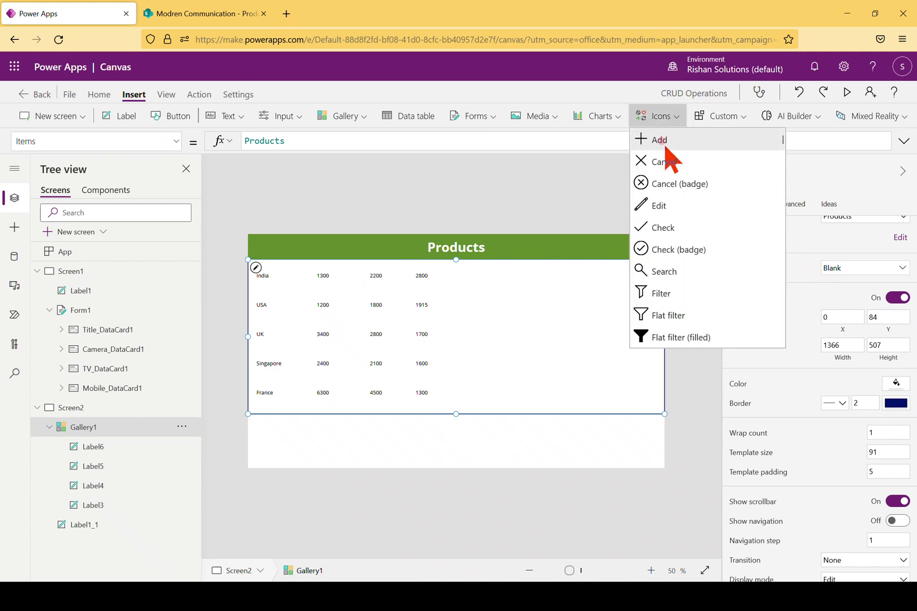
click(661, 139)
drag(271, 253, 588, 249)
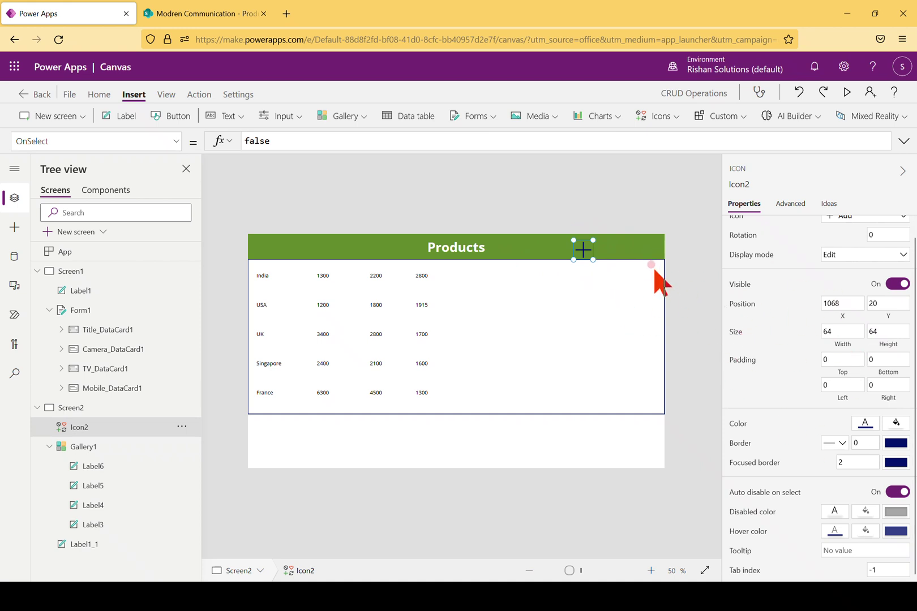
Step: Add a "New Item" label beside the Add icon at about X 1156, Y 32, with font size 18 and Bold weight
click(121, 116)
drag(283, 249, 622, 249)
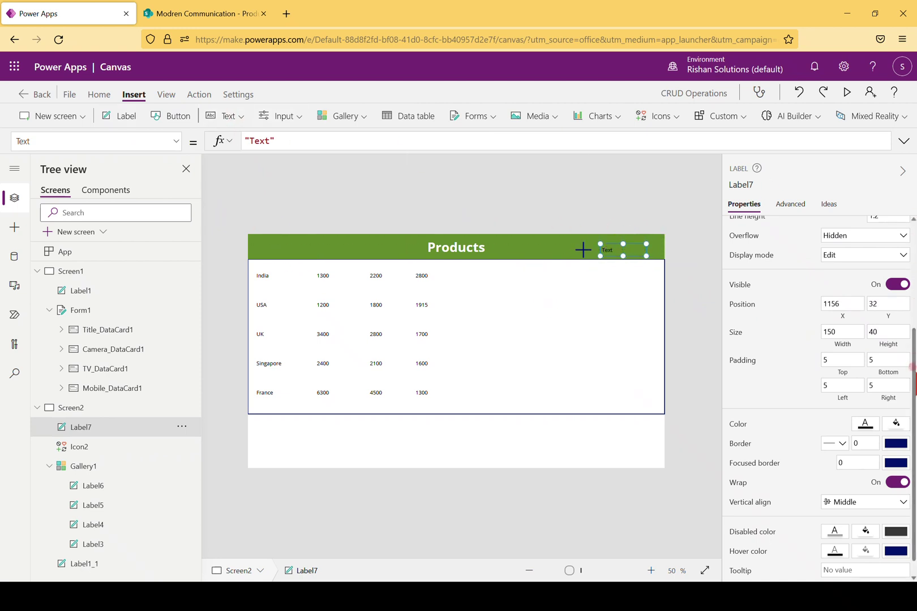
scroll(911, 372, up, 3)
click(862, 230)
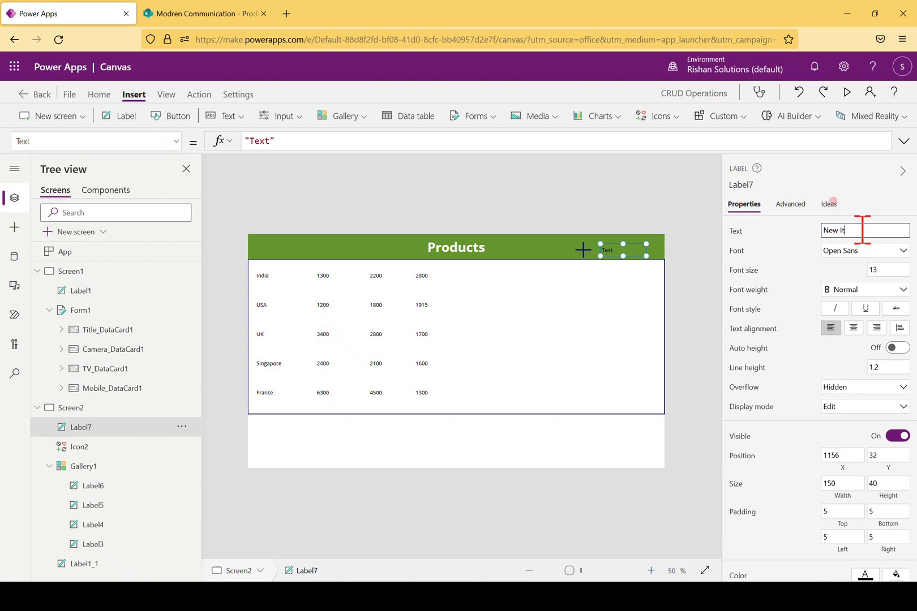
click(884, 270)
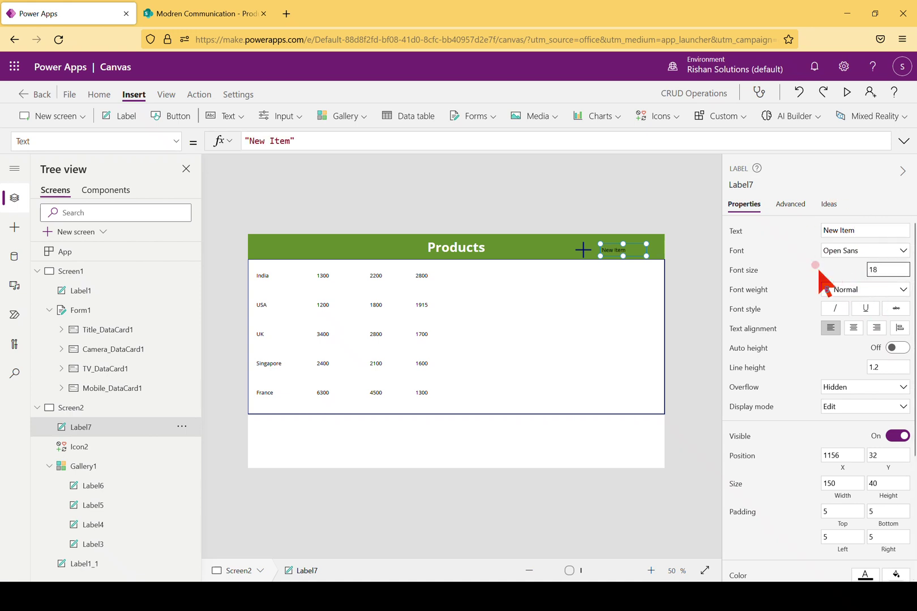
click(856, 288)
click(845, 302)
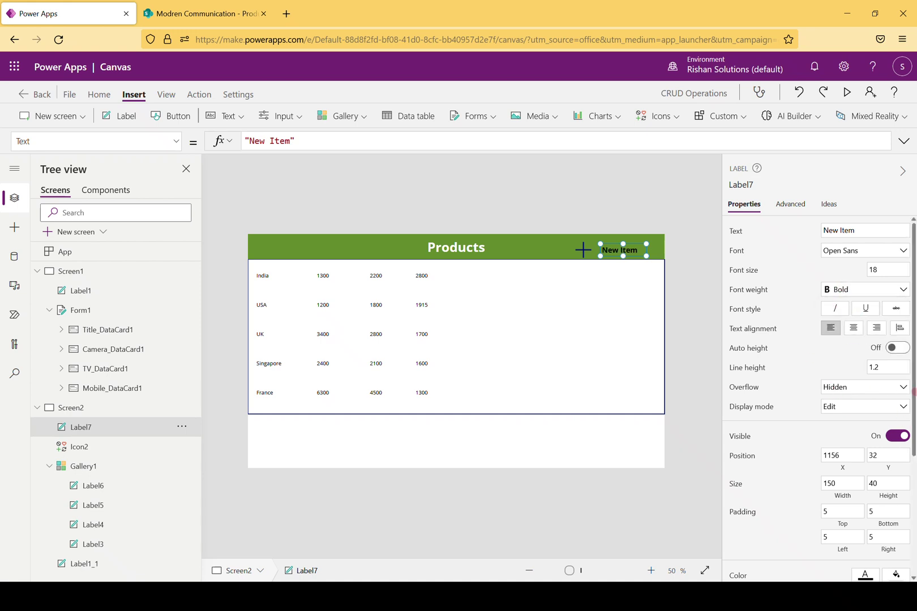
Step: Colour the New Item label's text white and move the Add icon closer to it at about X 1098, Y 20
scroll(913, 399, down, 3)
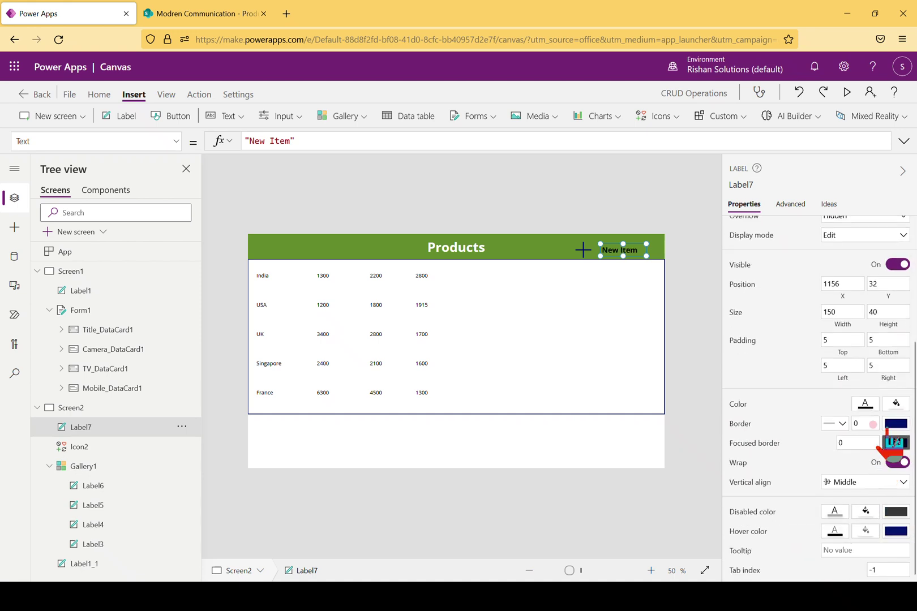
click(865, 403)
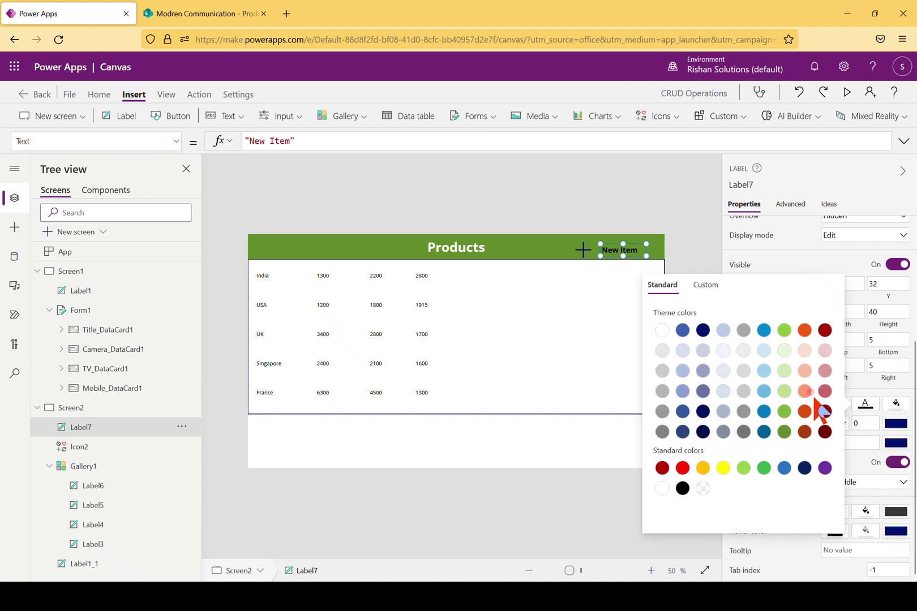
click(662, 330)
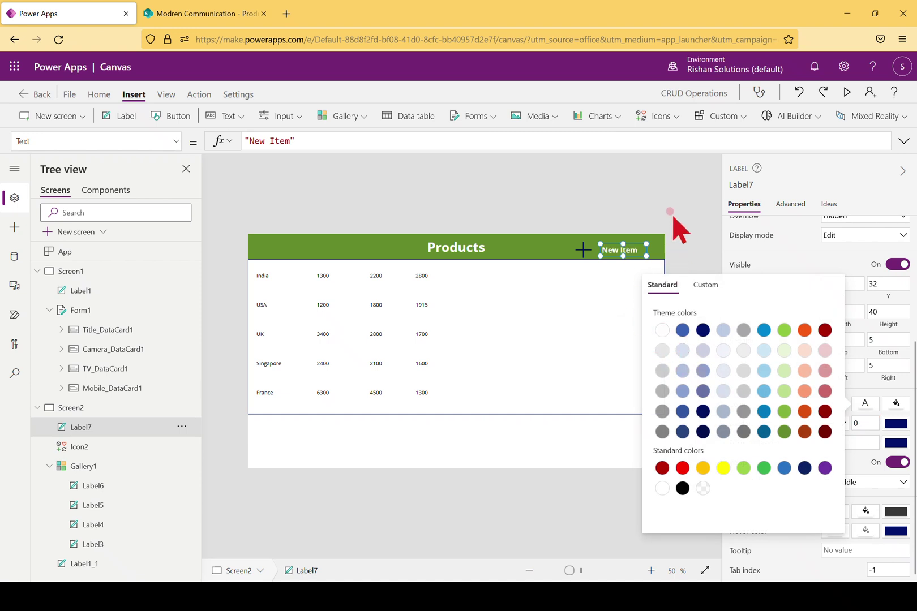
click(669, 207)
click(588, 254)
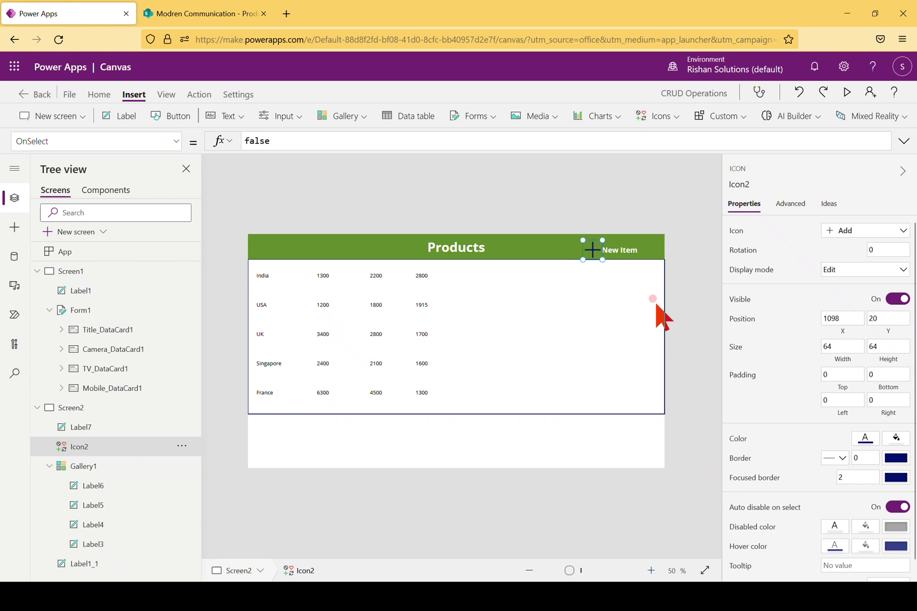
Step: Insert an Edit icon into the gallery template and place it after the Mobile label at about X 806, Y 3
click(505, 267)
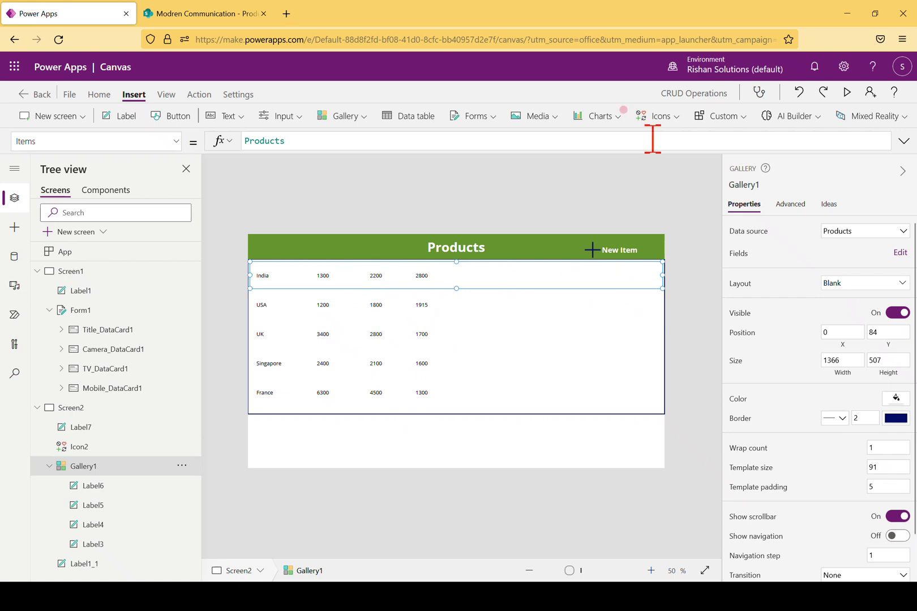
click(674, 123)
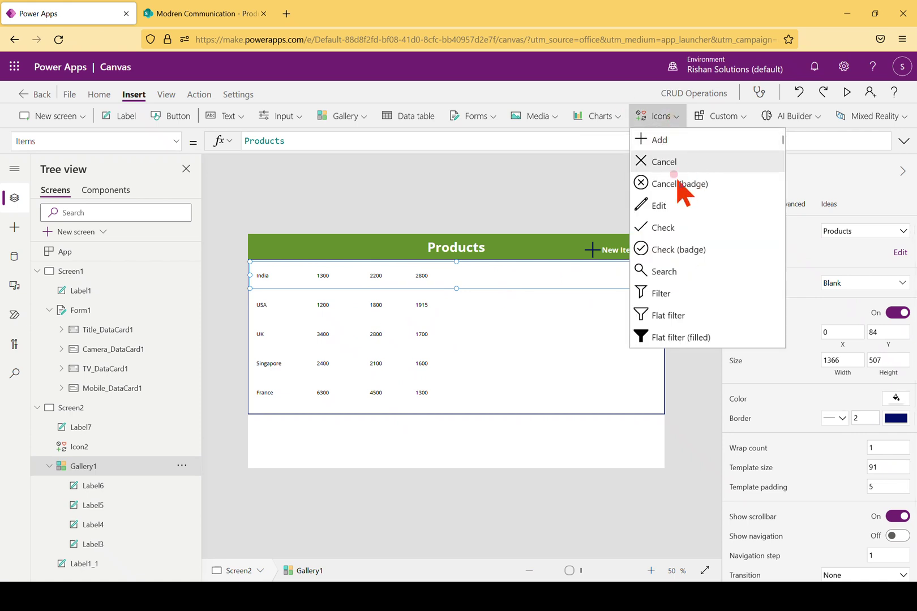
click(673, 208)
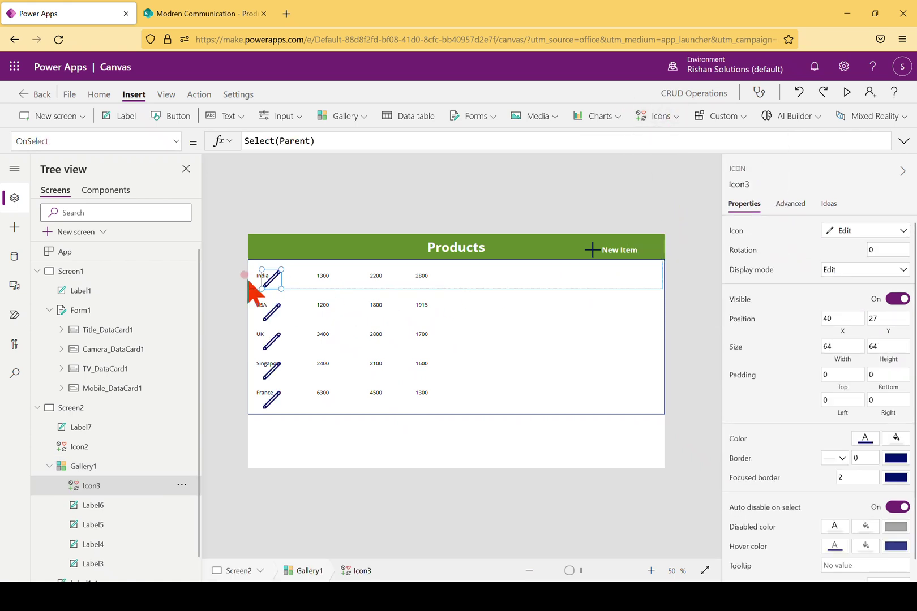
drag(266, 277, 502, 272)
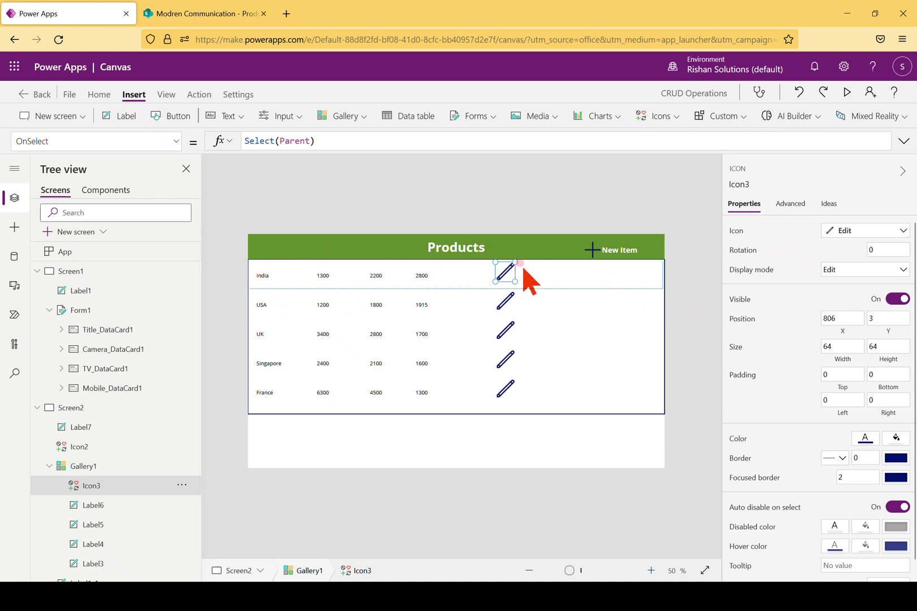
Step: Nudge the Edit icon in the gallery template down to Y 13
key(Down)
key(Down)
key(Down)
key(Down)
key(Down)
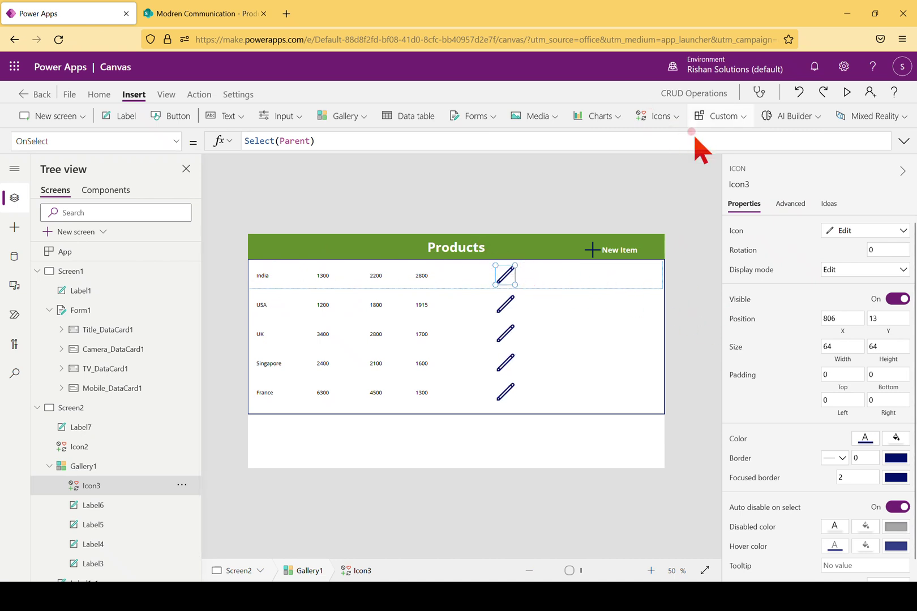
Step: Insert a Trash icon into the gallery template and place it beyond the Edit icon at about X 1167, Y 17
click(677, 117)
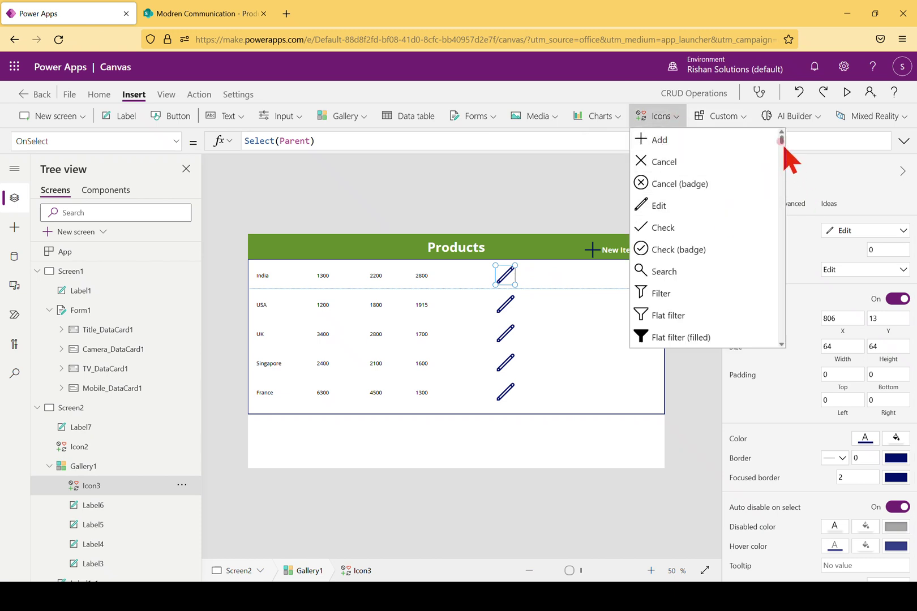
drag(780, 141, 782, 153)
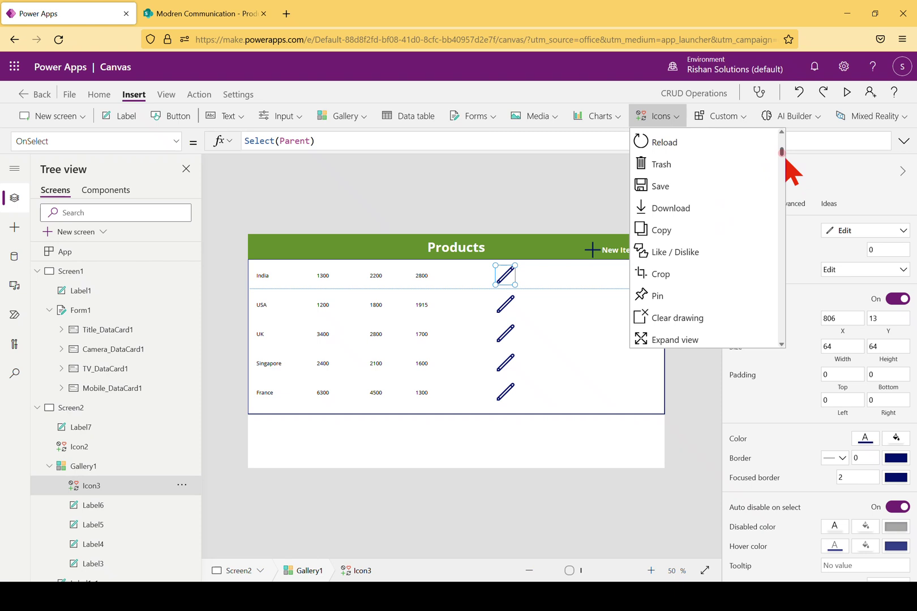
click(656, 165)
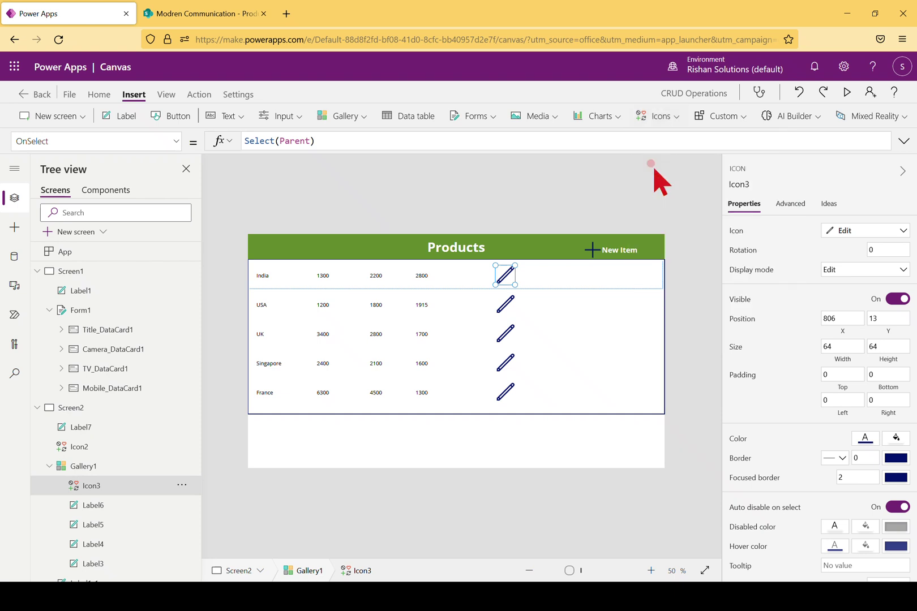
drag(277, 276, 622, 281)
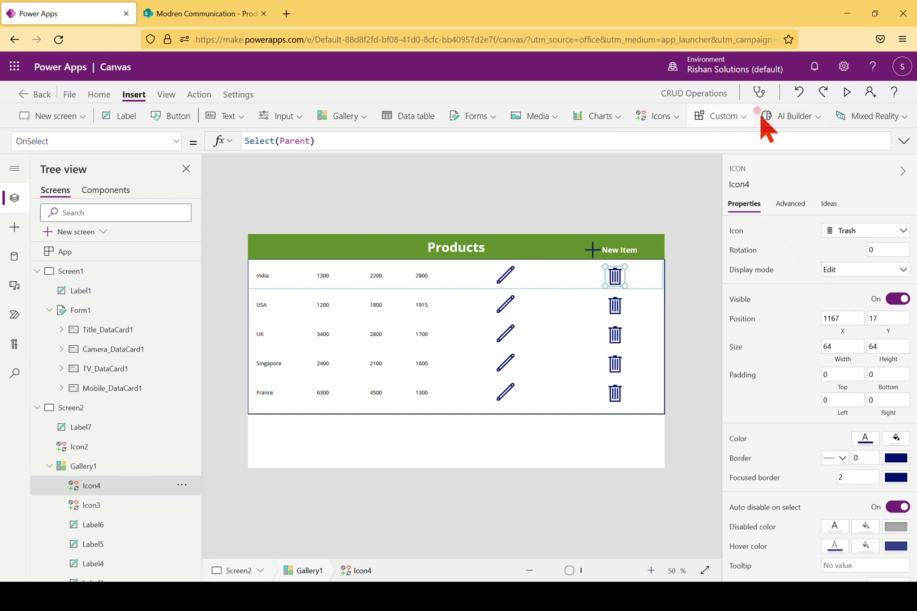
Step: Insert a View icon into the gallery template and place it between the Edit and Trash icons at about X 1008, Y 15
click(674, 116)
scroll(731, 194, up, 5)
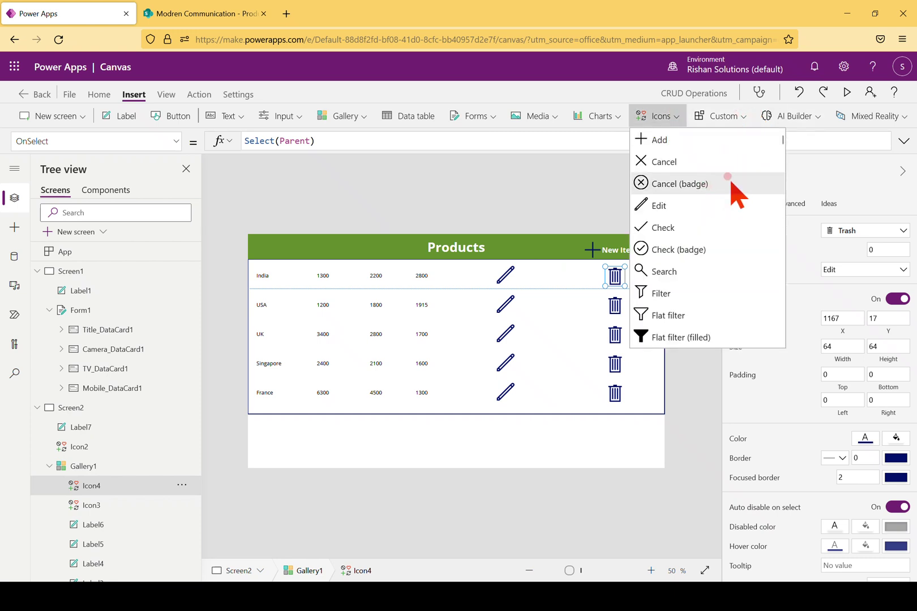
drag(786, 148, 791, 279)
click(660, 312)
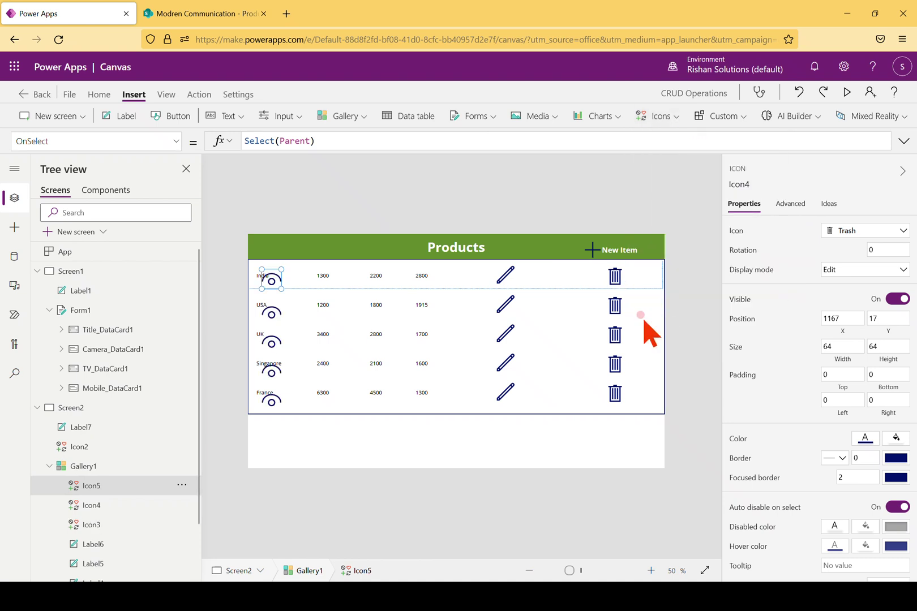
mouse_move(270, 279)
mouse_down()
mouse_move(572, 276)
mouse_move(565, 277)
mouse_up()
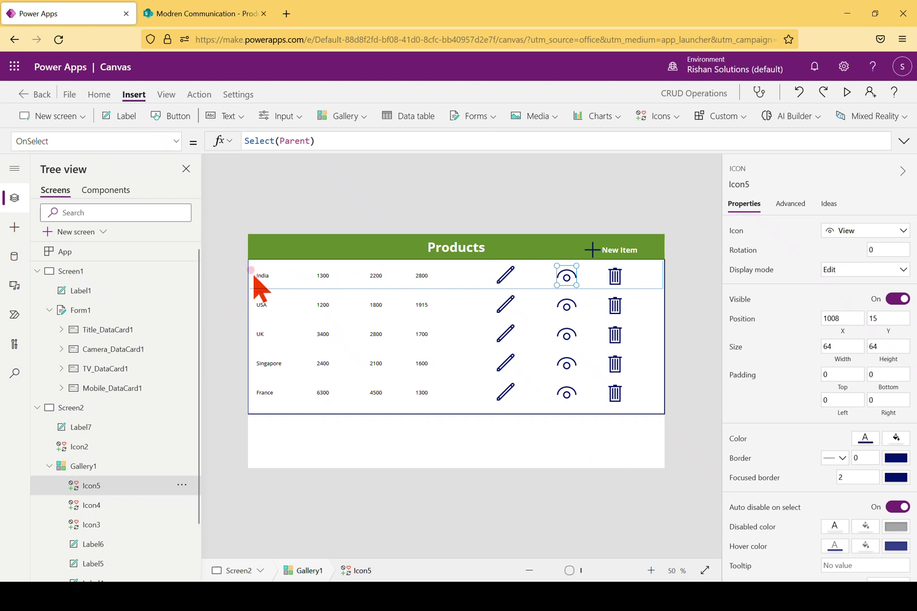
Step: Set the font size of all four gallery row labels to 18 together
click(279, 275)
click(276, 275)
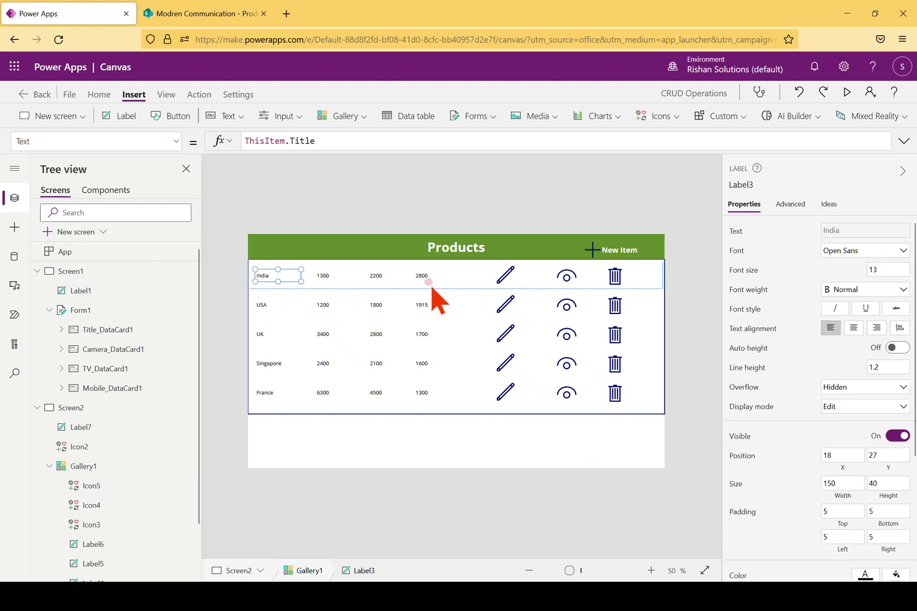
shift+click(338, 277)
shift+click(378, 276)
shift+click(428, 279)
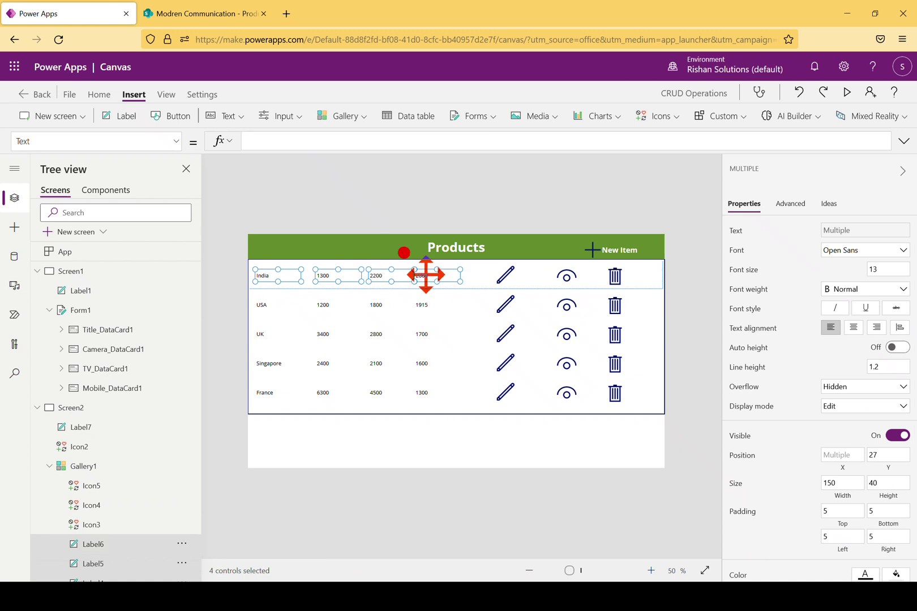
click(888, 269)
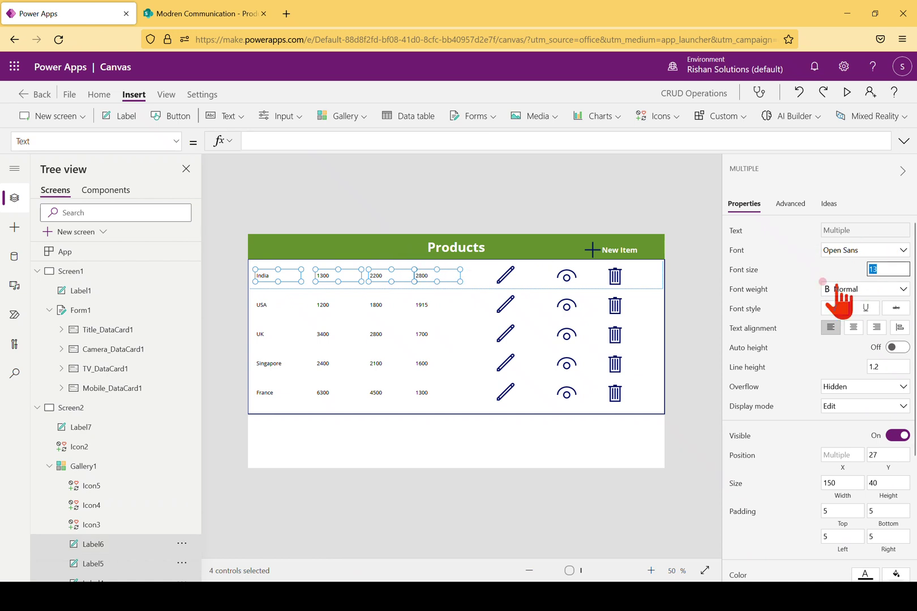
click(773, 266)
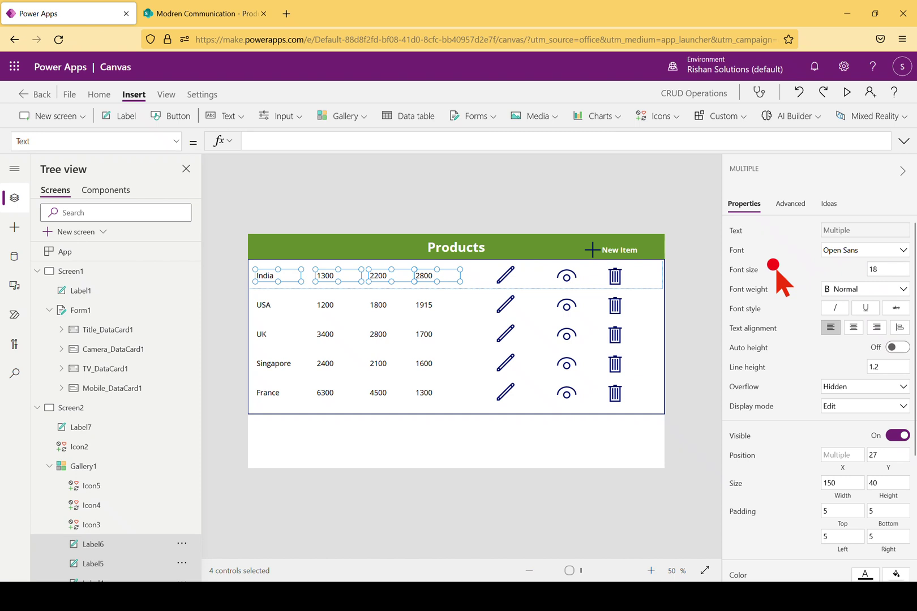
Step: Extend the Products gallery down to the lower edge of the screen, to a height of about 677
click(413, 465)
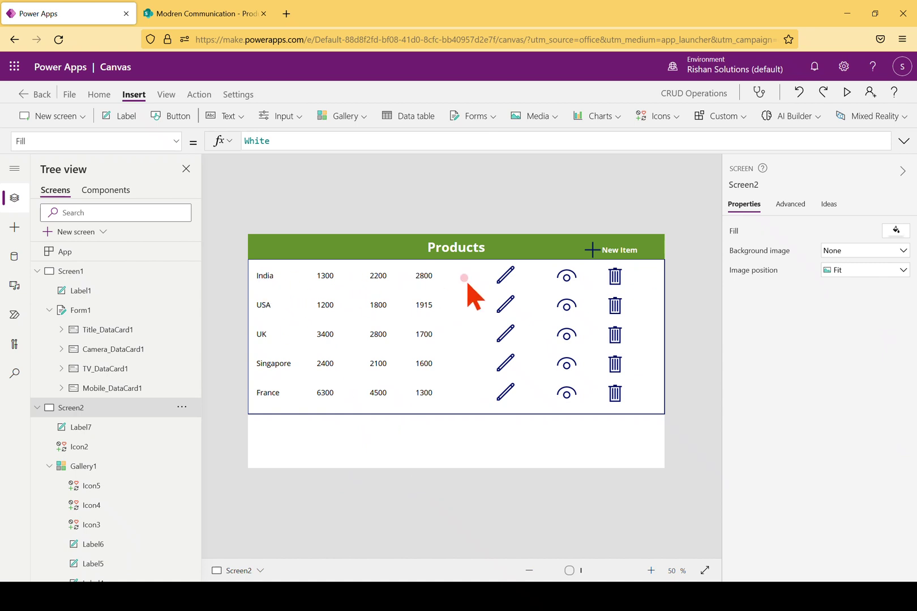
click(457, 410)
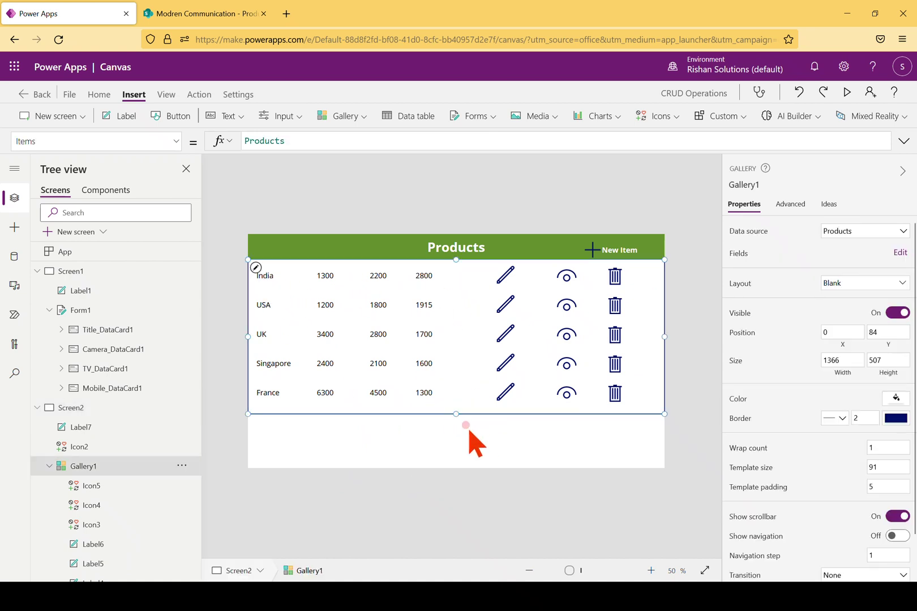
drag(456, 414, 458, 467)
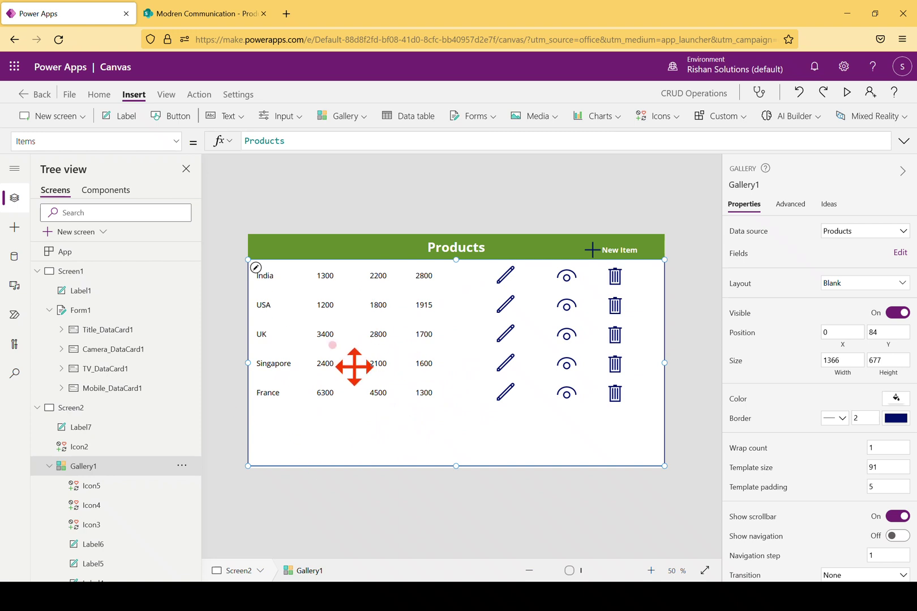
Step: Add a "Save Item" button to Screen1 below the form fields at about X 188, Y 302
click(68, 272)
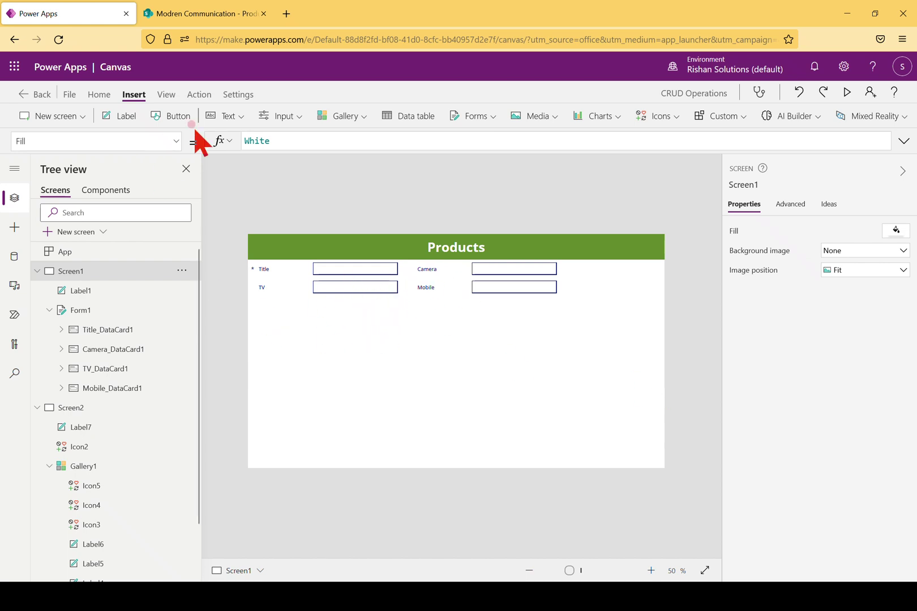
click(181, 118)
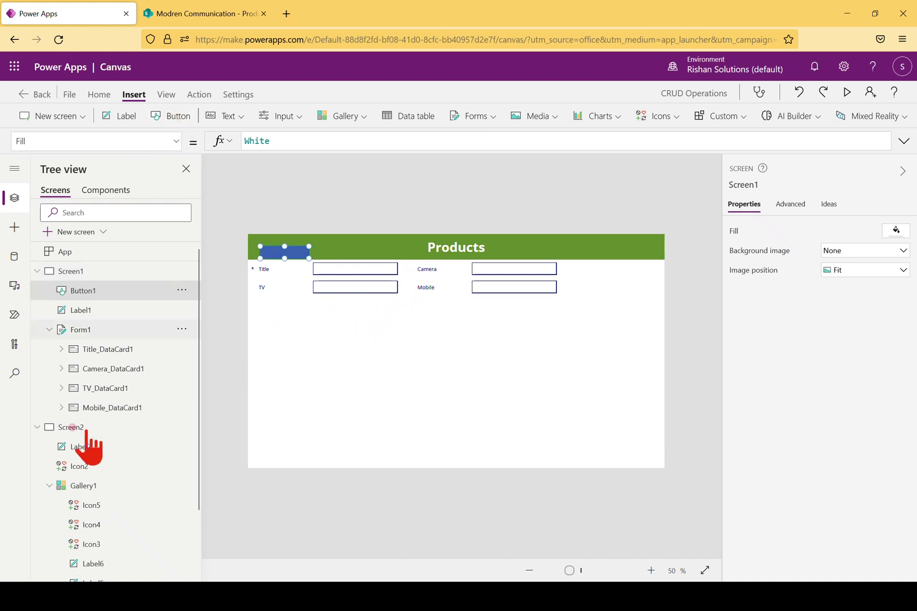
drag(273, 251, 318, 329)
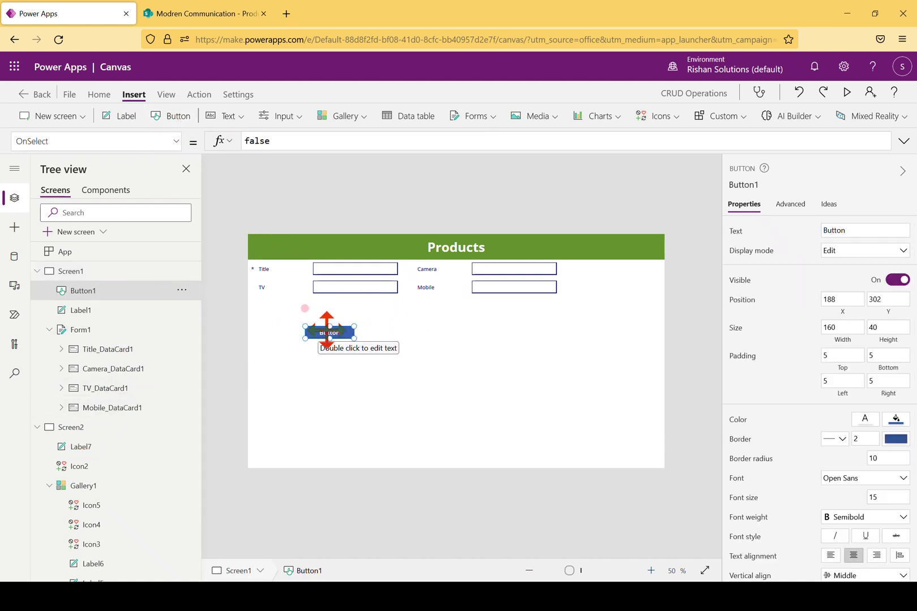
drag(849, 230, 785, 235)
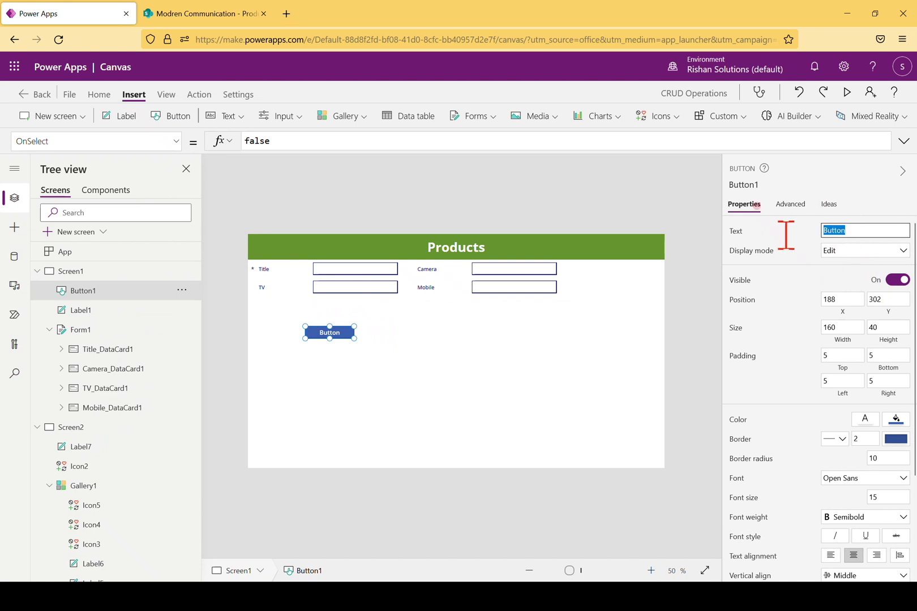
text(Save Item)
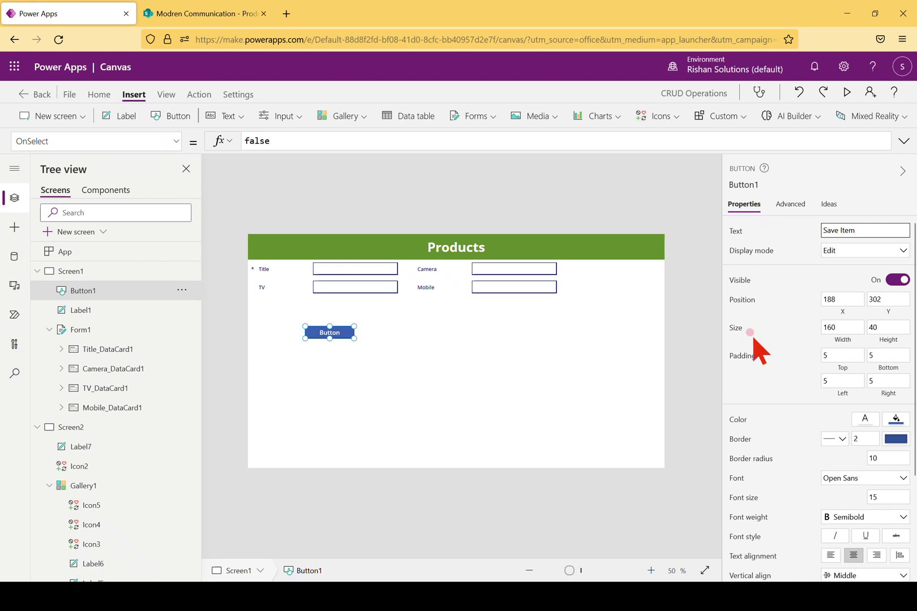
Step: Enlarge the Save Item button to about 208 by 56 and set its font size to 18
drag(354, 338, 369, 343)
click(652, 571)
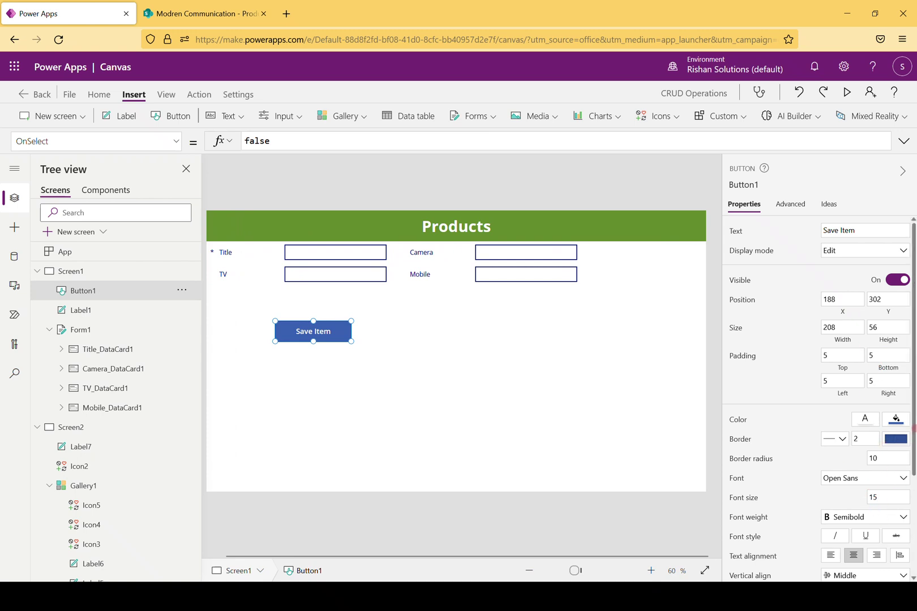
drag(884, 499, 821, 498)
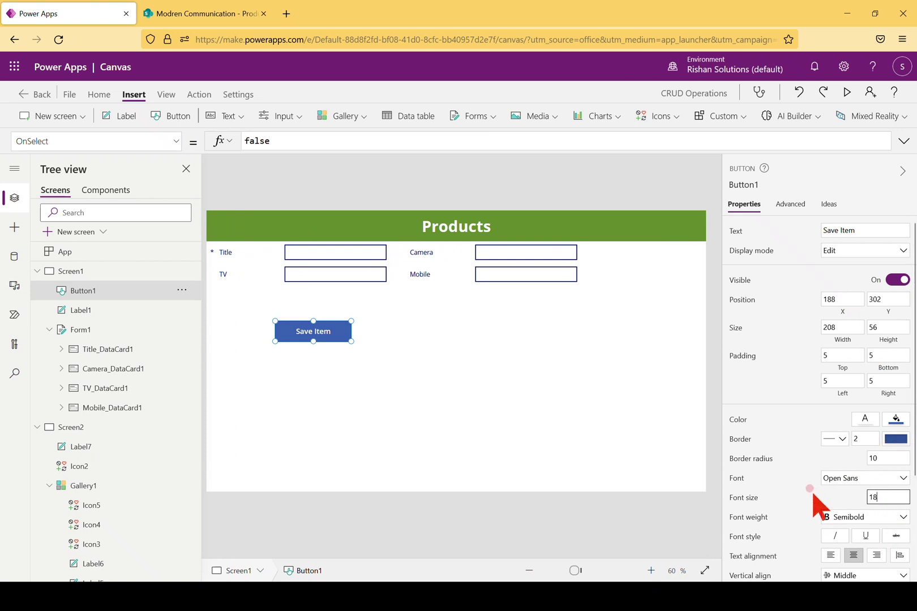
click(420, 362)
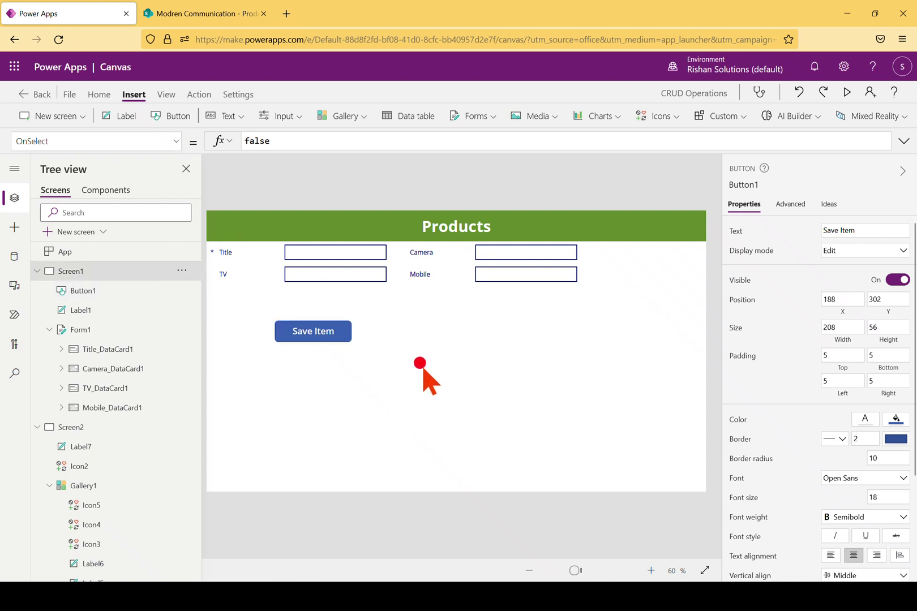
Step: Add a second button beside Save Item at about X 481, Y 302, and size it to about 190 by 56
click(161, 117)
drag(258, 236, 419, 332)
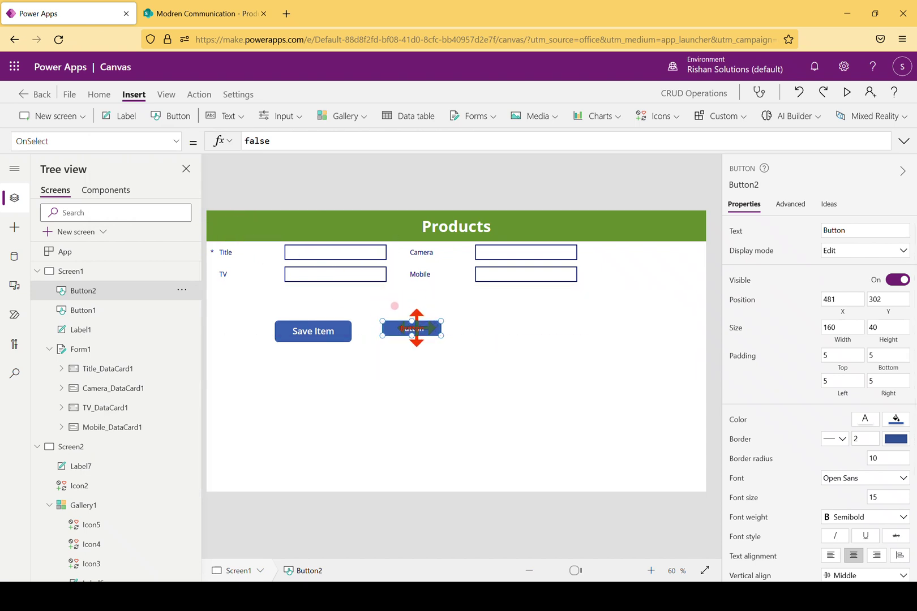
drag(441, 336, 452, 341)
Step: Set the second button's text to "Cancel" and its font size to 18
click(870, 229)
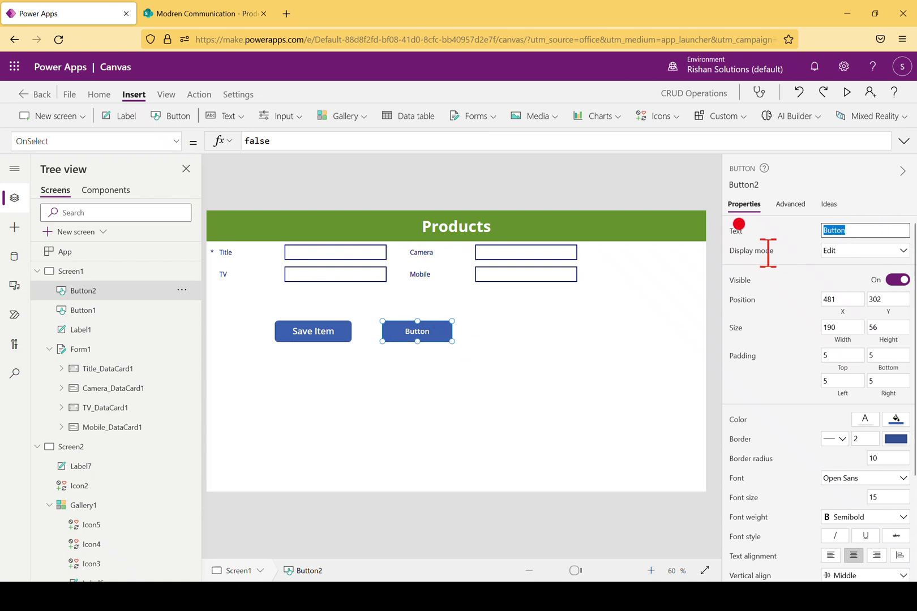
text(Can)
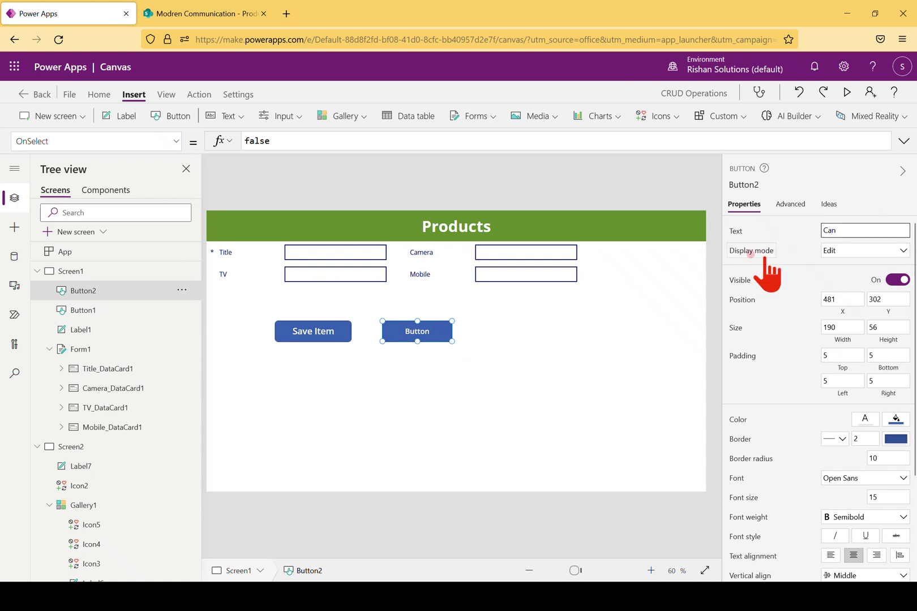
text(cel)
click(792, 220)
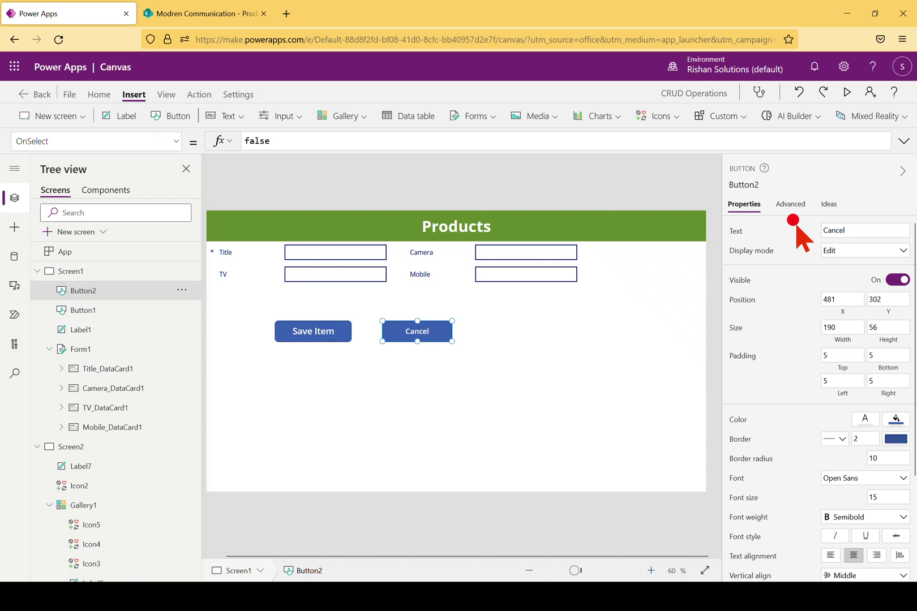
click(882, 497)
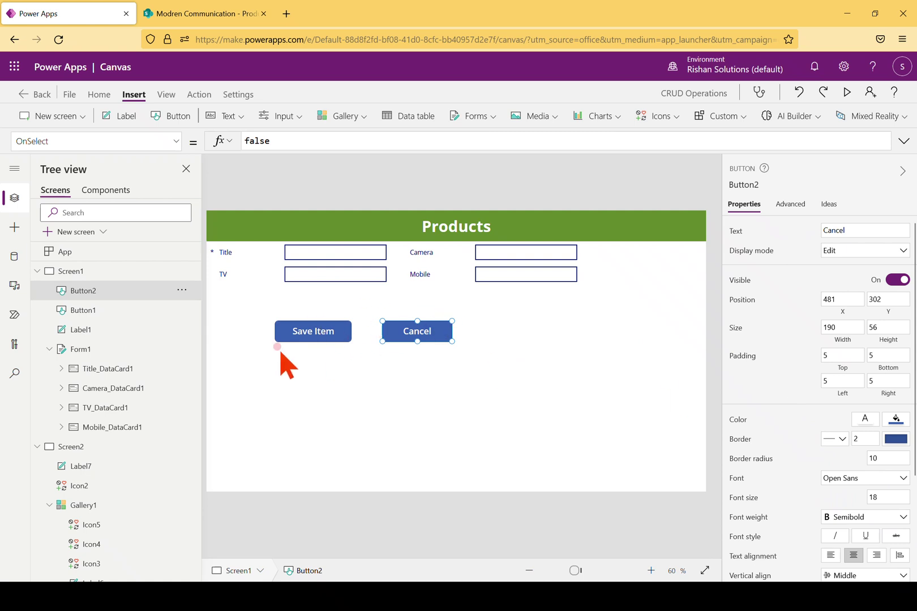
Step: Preview Screen1 to check the form and buttons, return to the editor and dismiss the testing tip
click(847, 92)
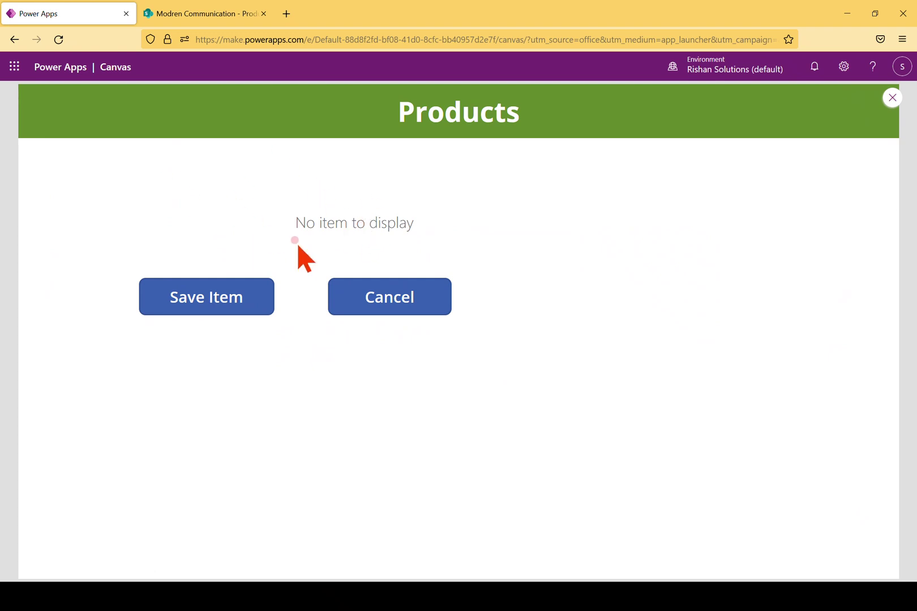
click(892, 97)
click(575, 375)
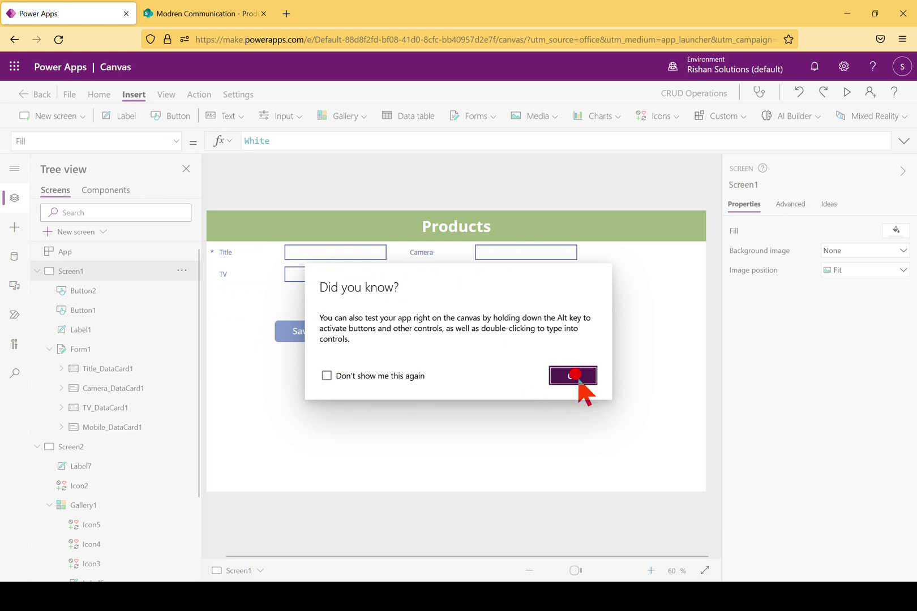
Step: Set the default mode of Form1 to New and preview the app with the form on Screen1
click(437, 276)
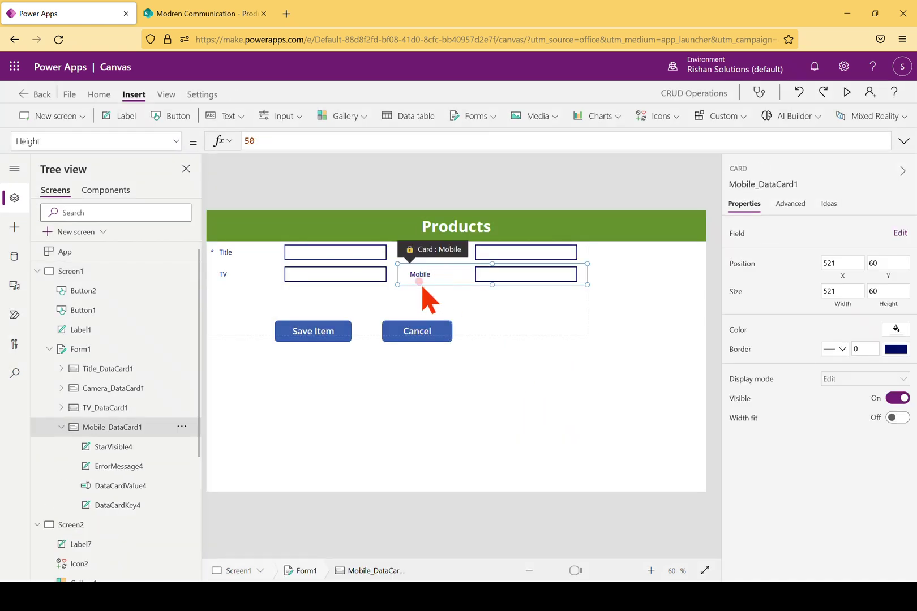
click(382, 289)
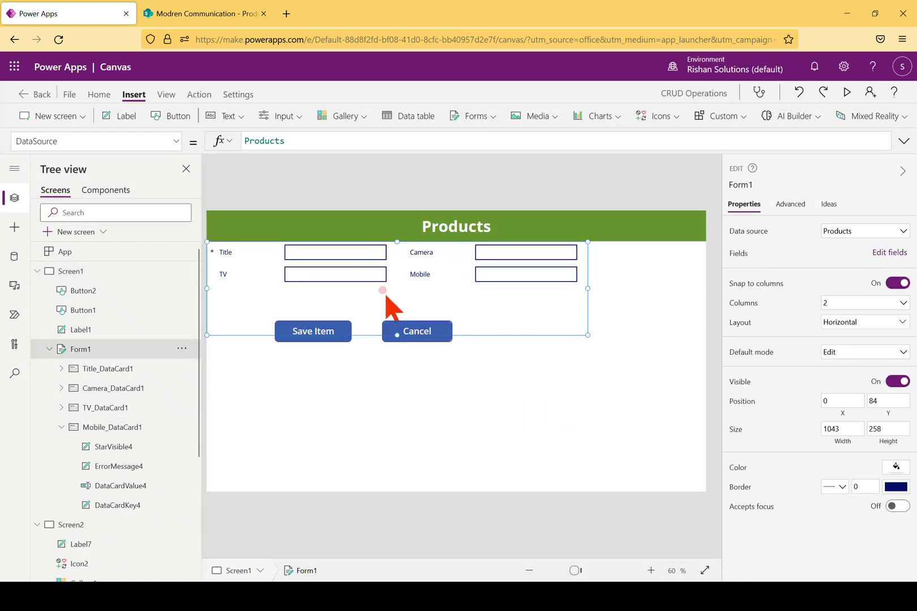
click(836, 351)
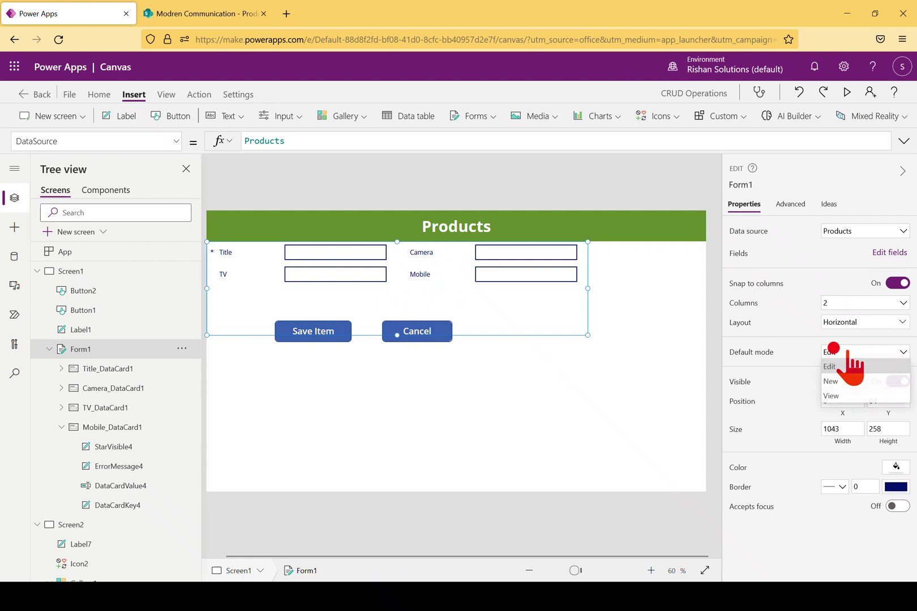
click(833, 382)
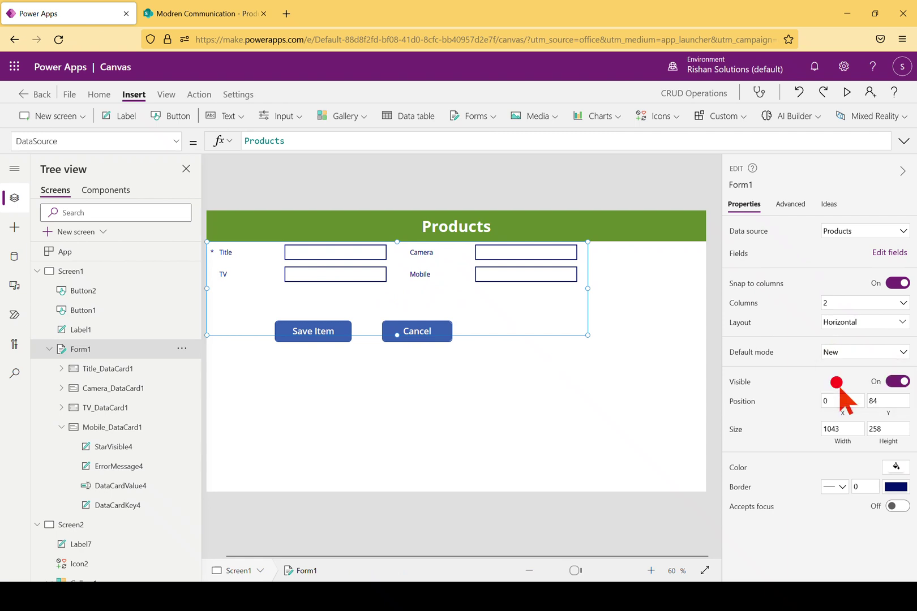
click(847, 91)
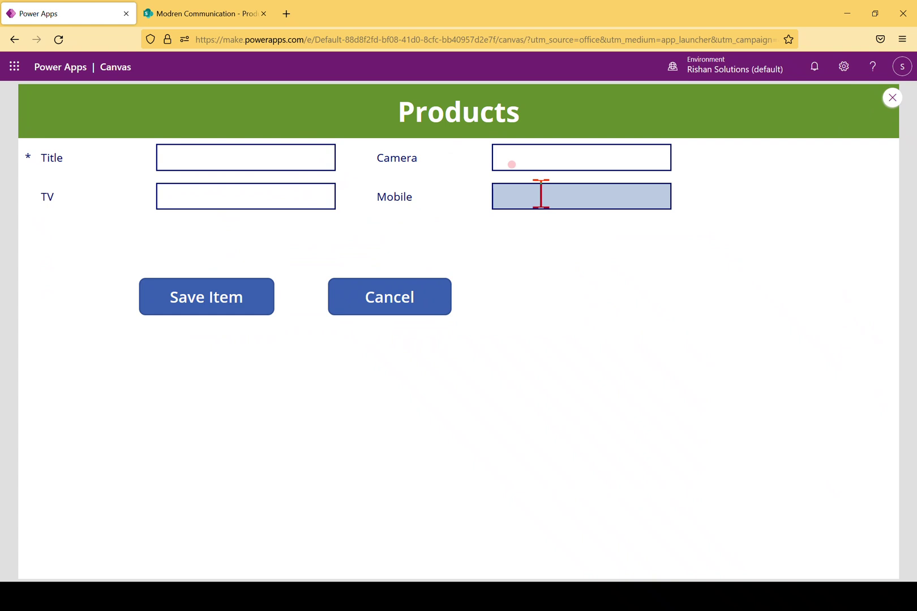
Step: Leave the preview, dismiss the testing tip, and replace the Save Item button's OnSelect formula with SubmitForm(Form1)
click(893, 97)
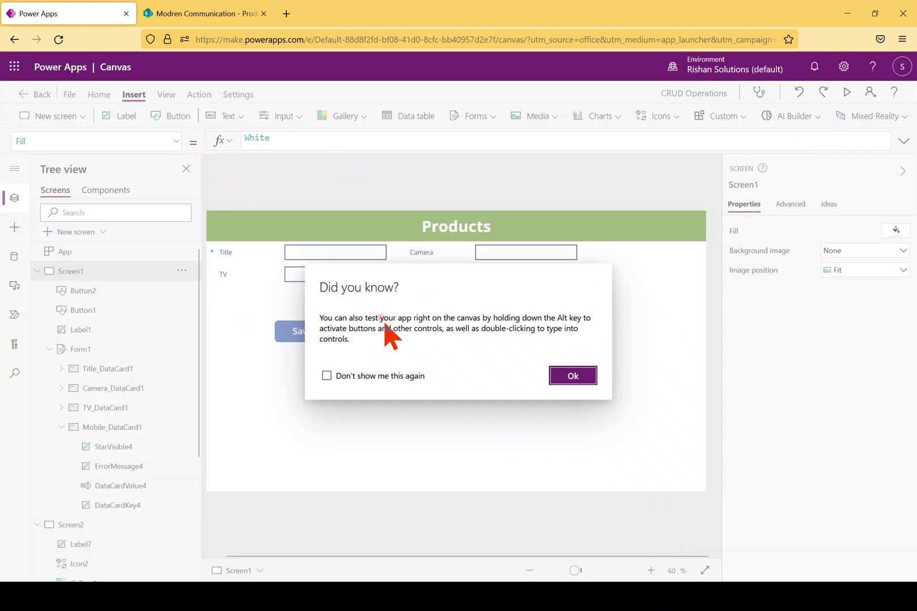
click(580, 374)
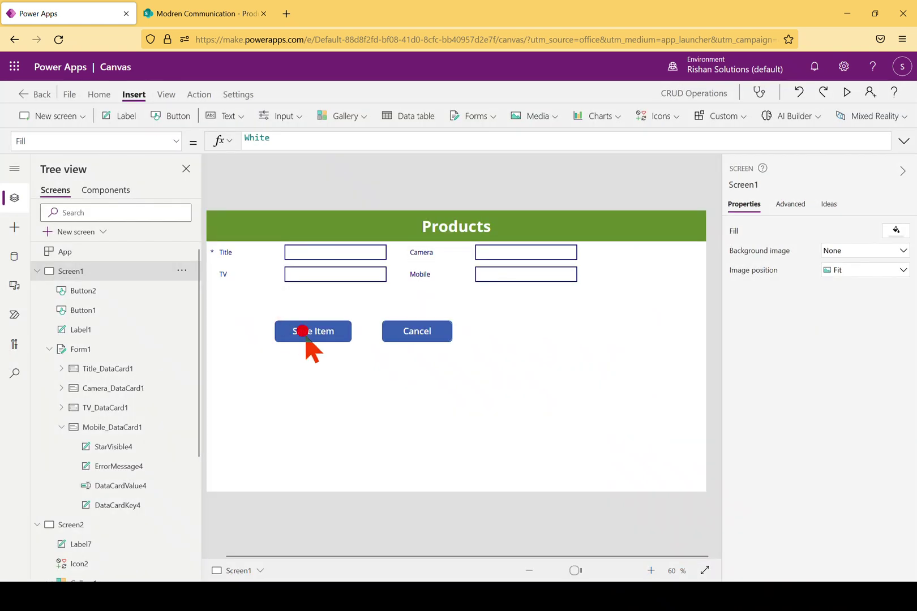
click(302, 331)
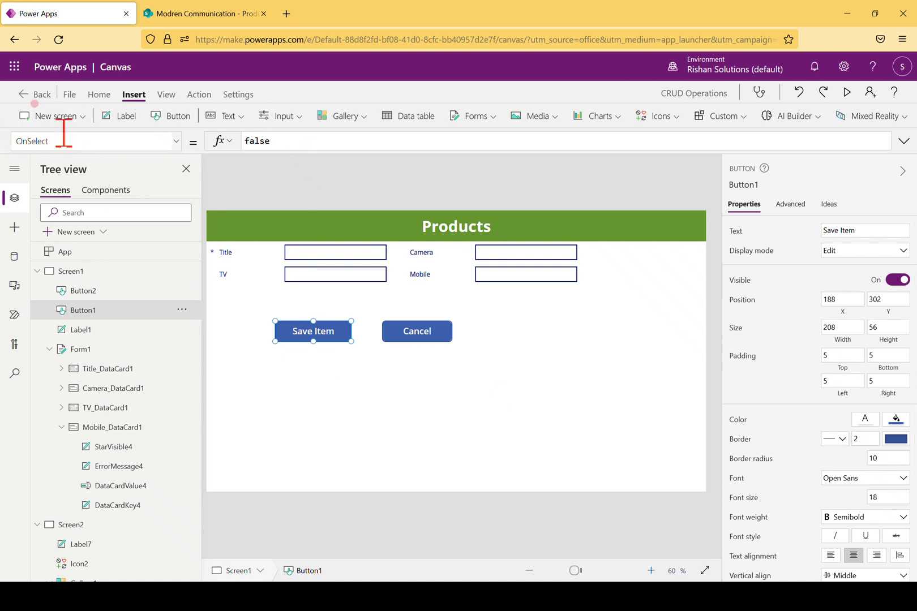
drag(292, 146, 229, 149)
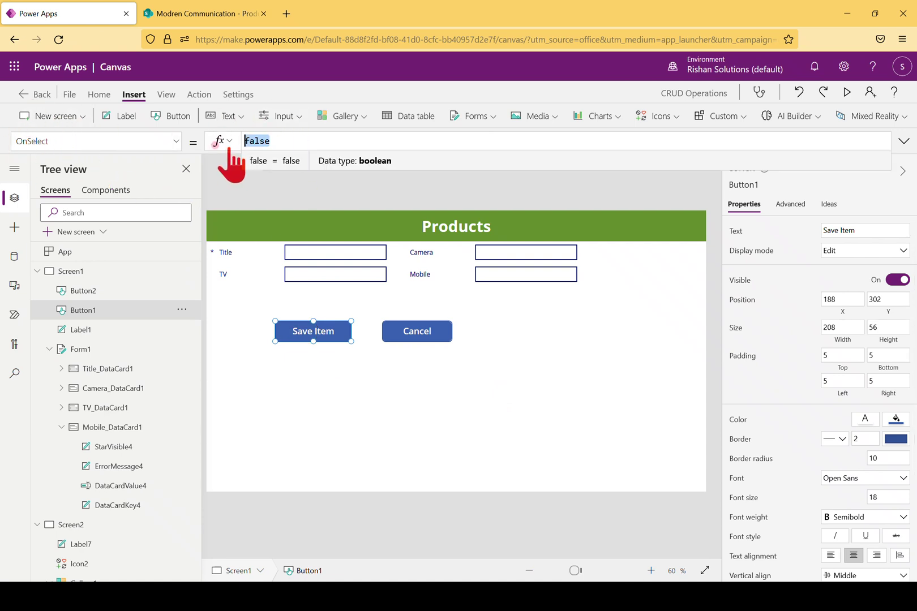
key(BackSpace)
text(Su)
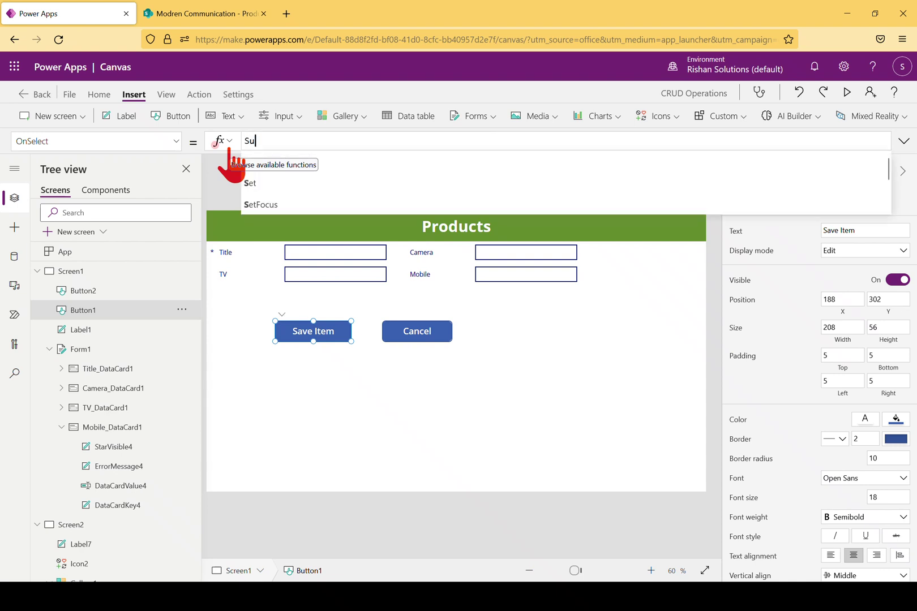
text(bmi)
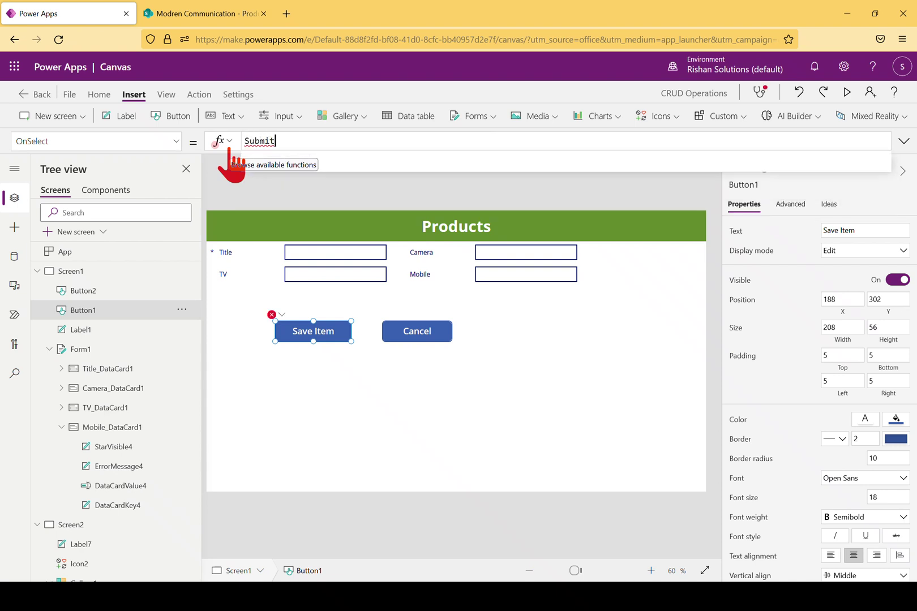
text(t)
click(309, 163)
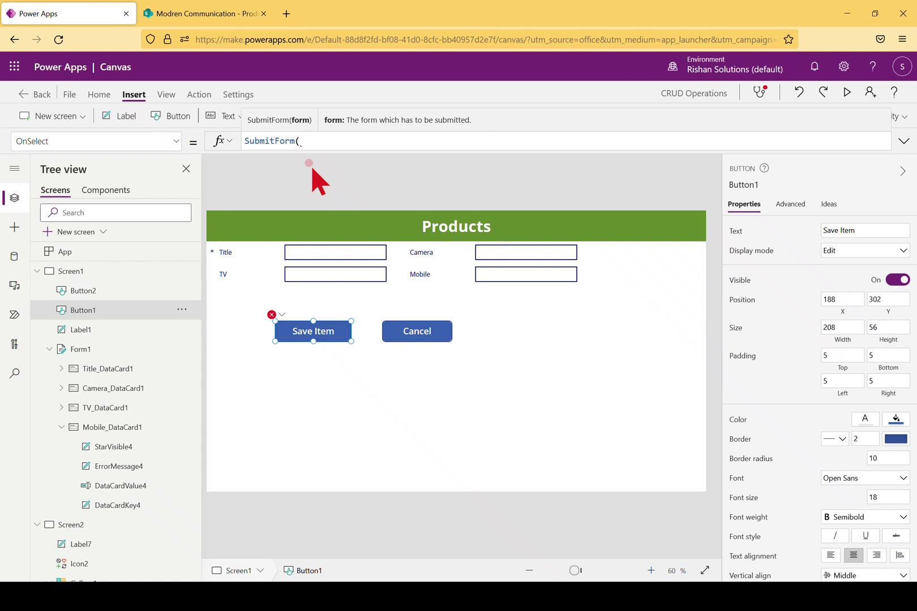
text(Form)
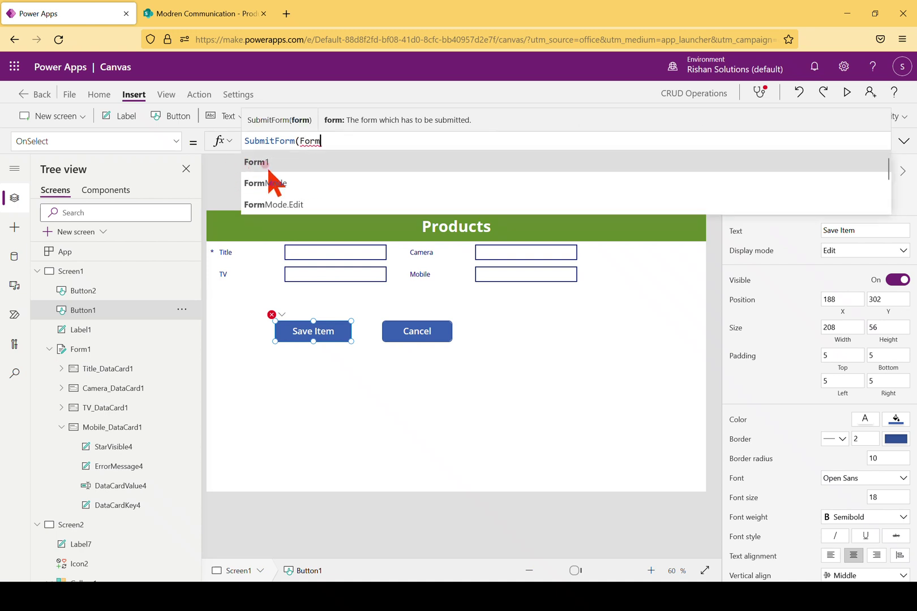
click(309, 163)
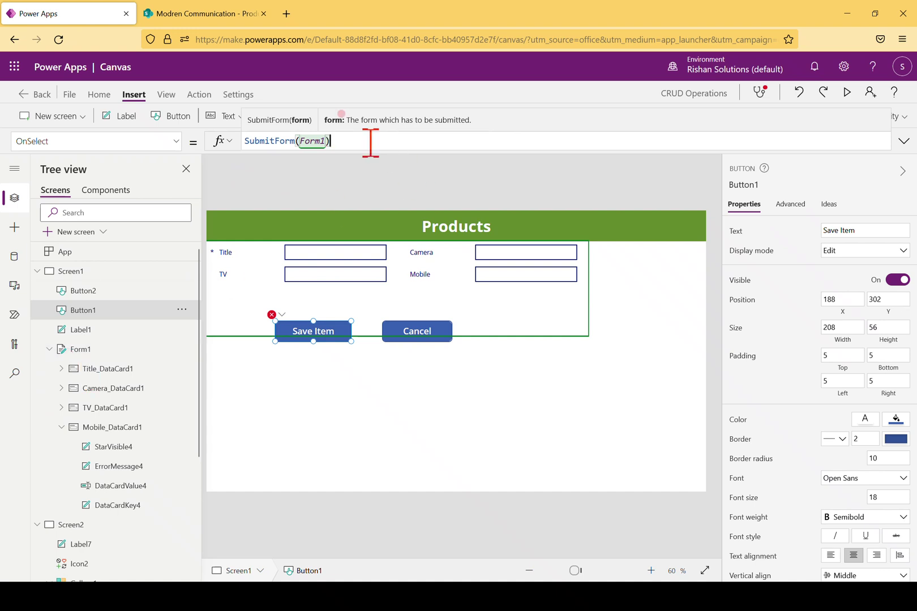
Step: Append ResetForm(Form1) after the SubmitForm call in the Save Item button's OnSelect formula, separated by a semicolon
text(; )
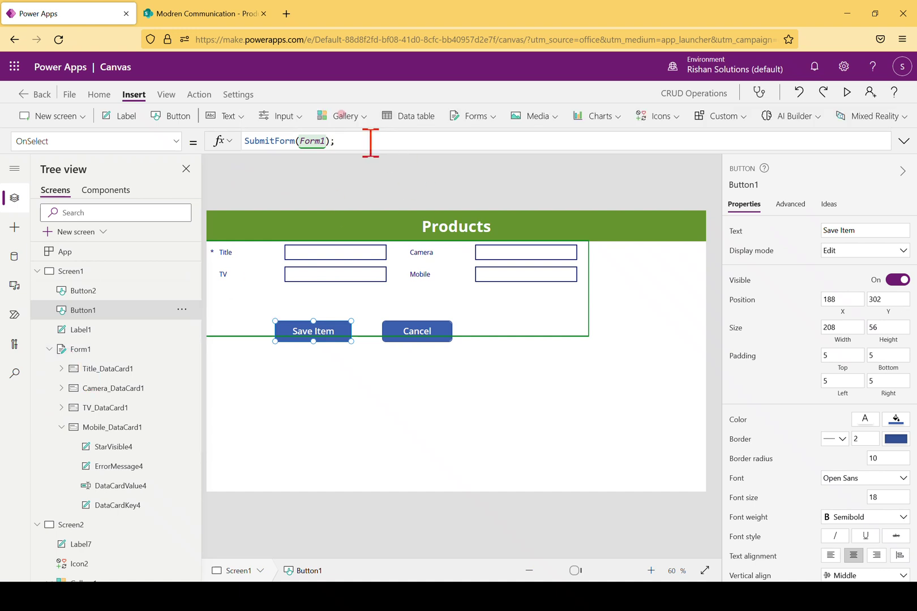
text(Reset)
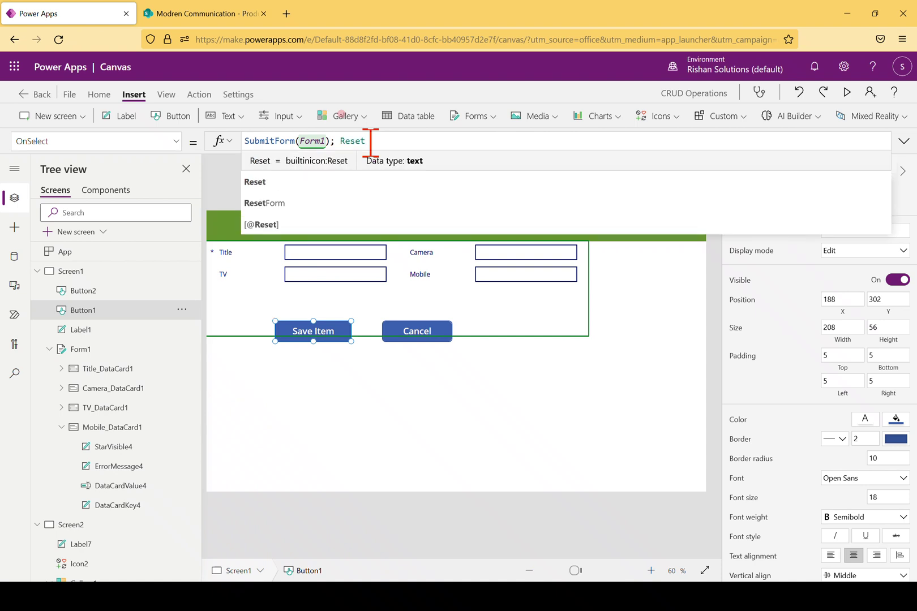
click(291, 206)
text(Form(Form)
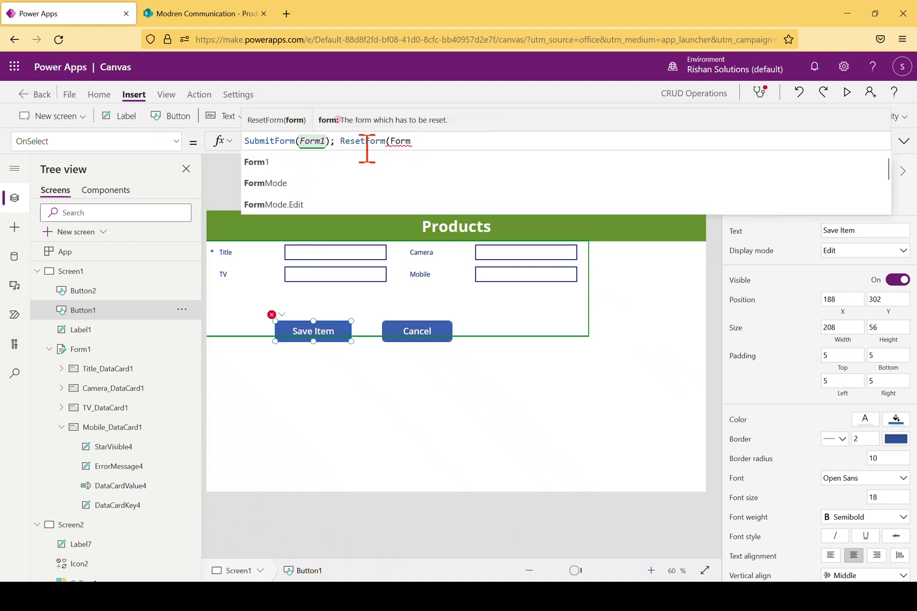
click(340, 168)
text())
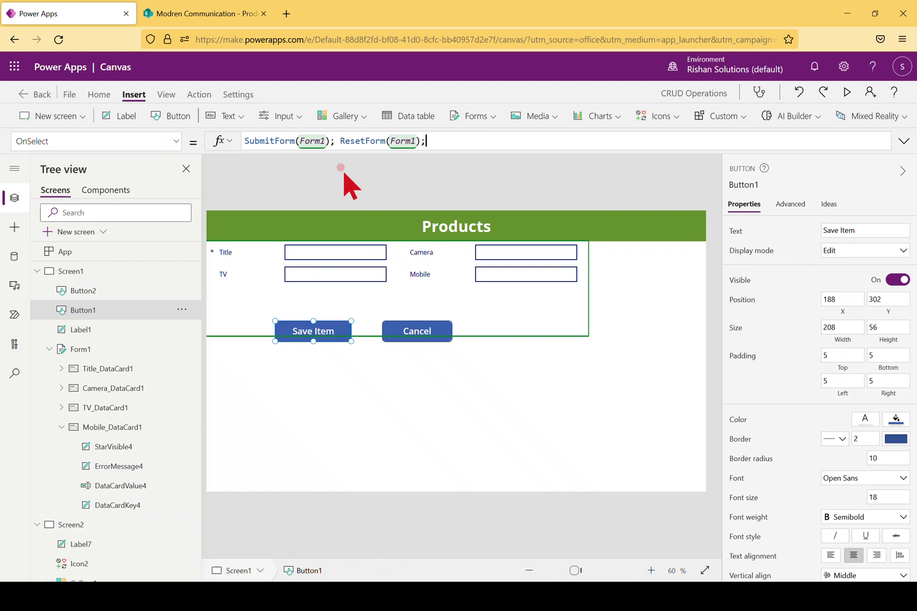
Step: Append Navigate(Screen2); to the end of the Save Item button's OnSelect formula
text(; Navig)
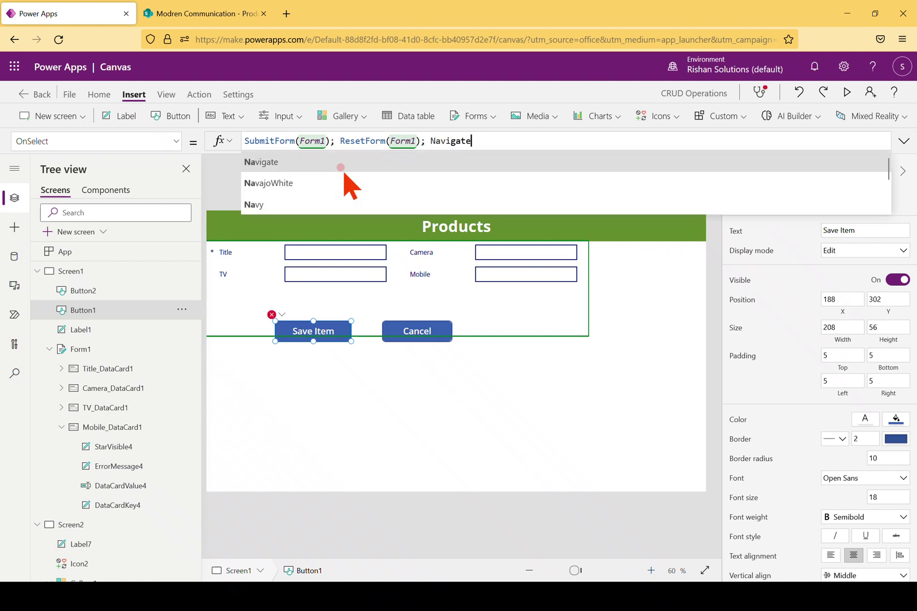
text(ate)
click(297, 166)
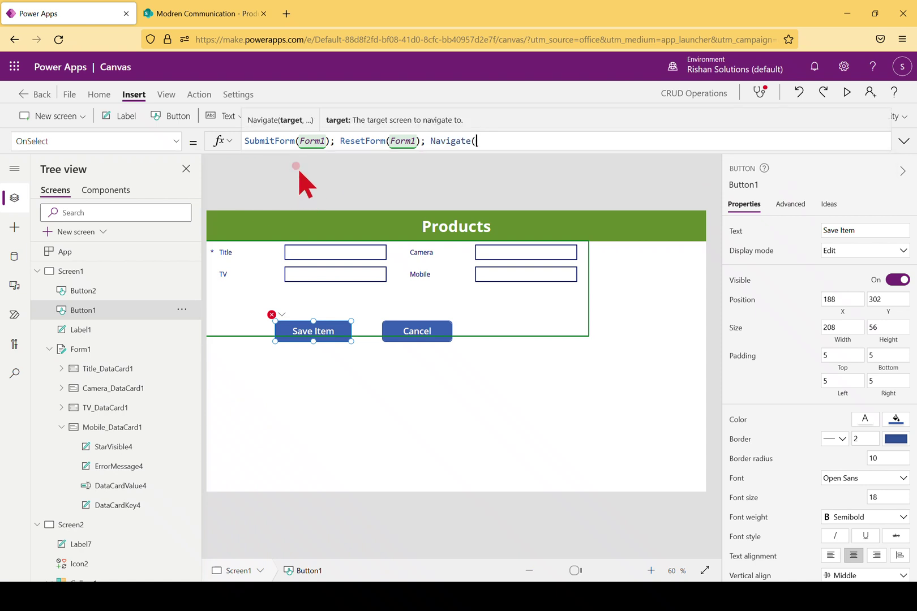
text(Scree)
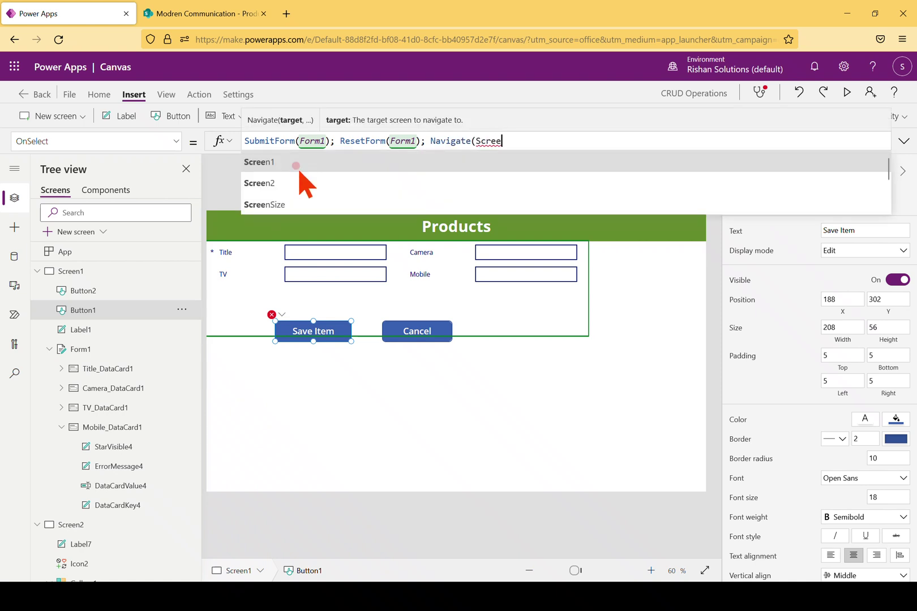
click(315, 178)
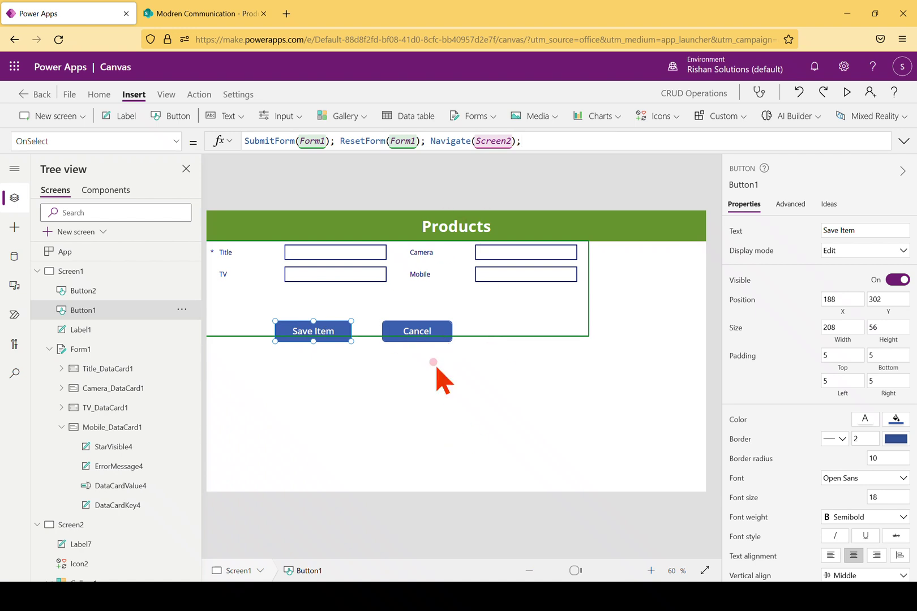
Step: Replace the Cancel button's OnSelect formula with Navigate(Screen2)
click(424, 335)
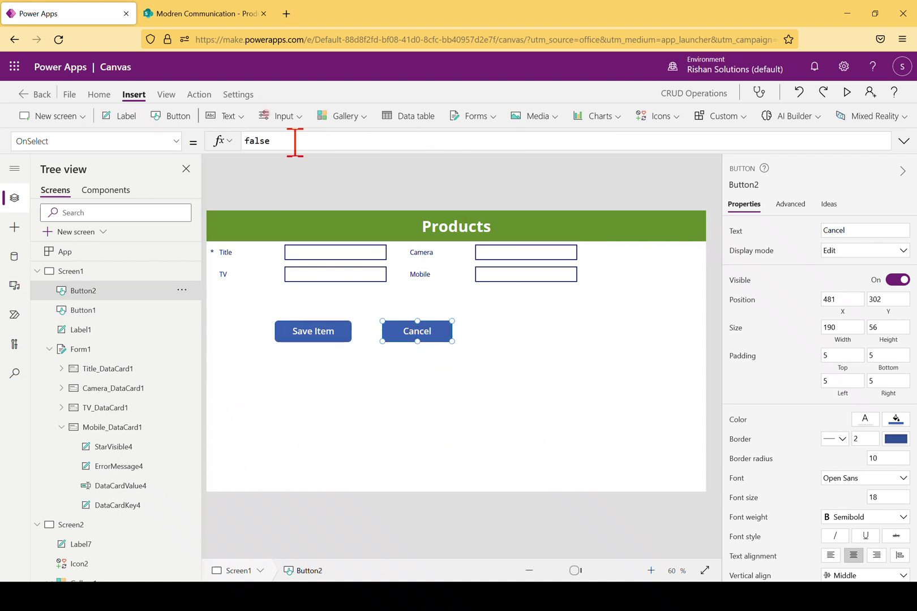
drag(289, 142, 218, 146)
text(Na)
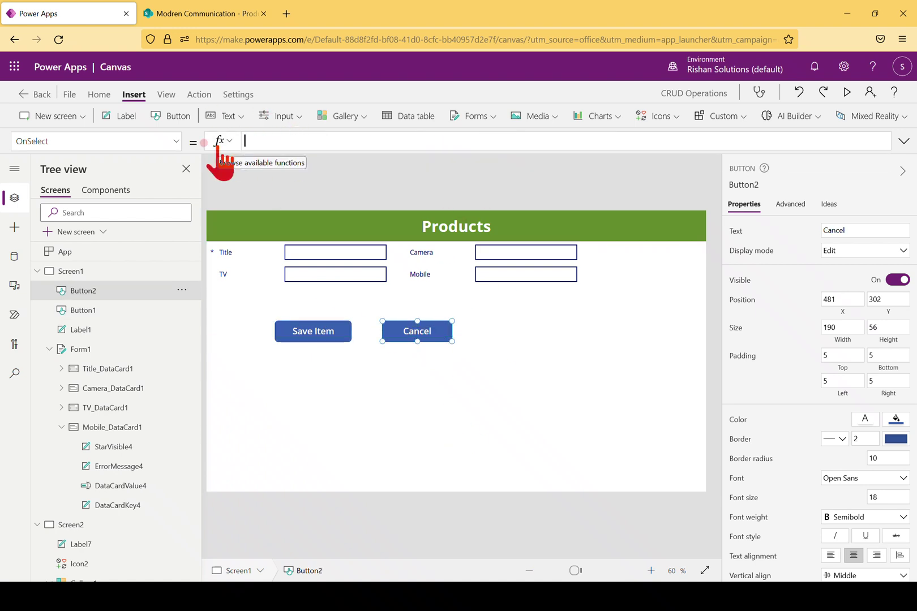
text(vee)
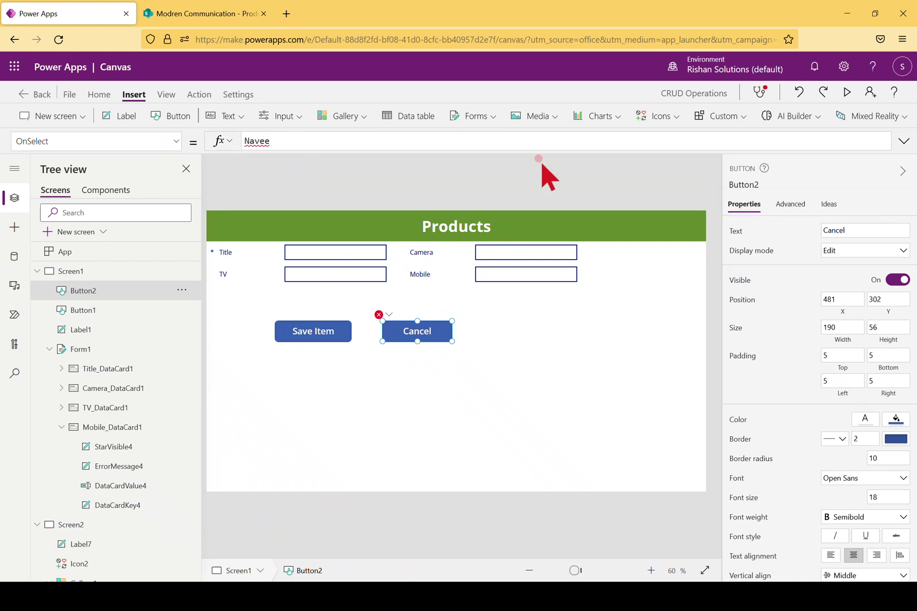
key(BackSpace)
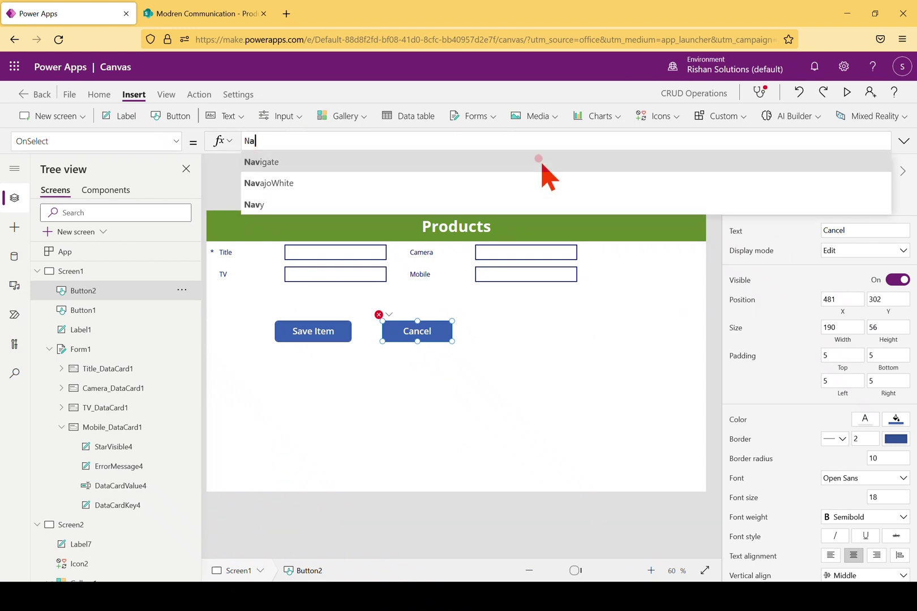
click(356, 164)
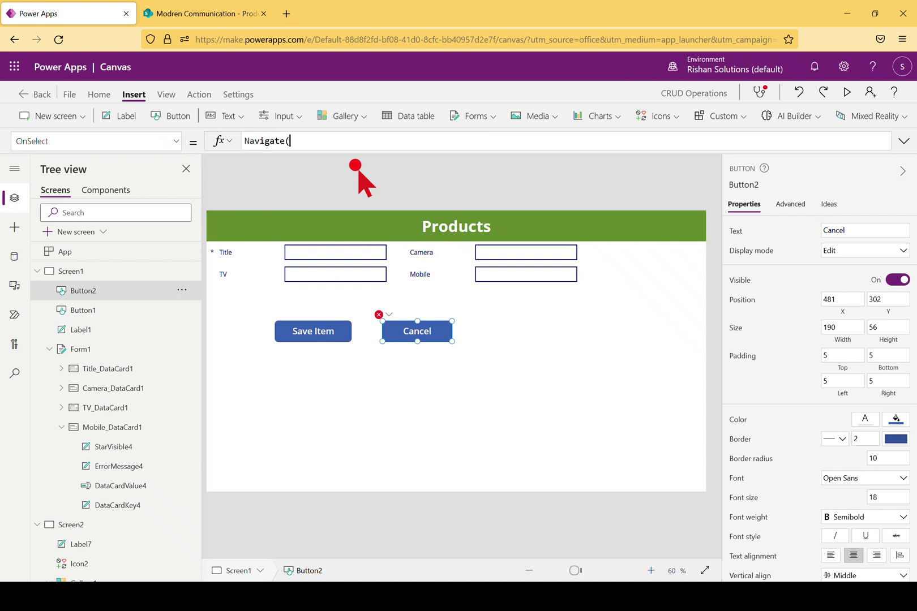
text(Screen)
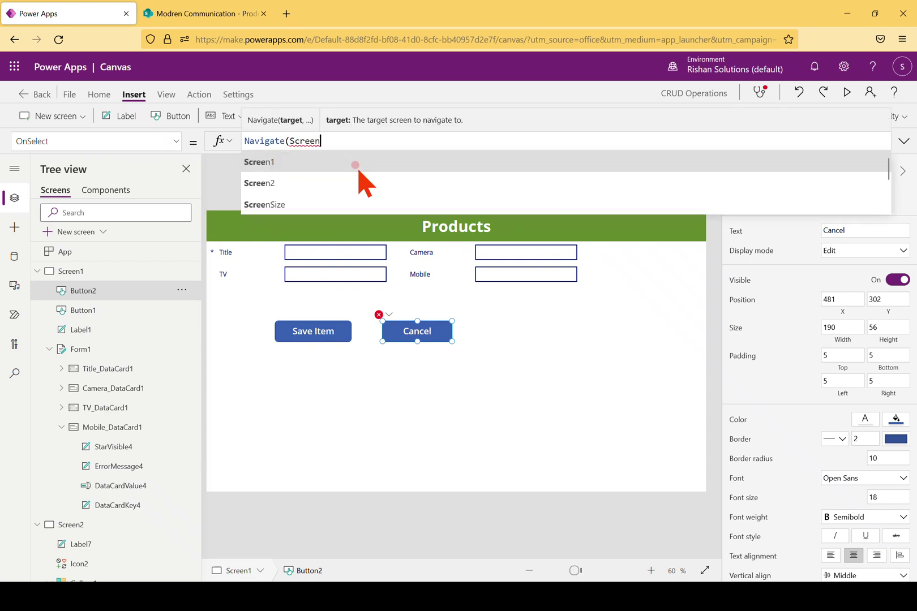
click(282, 186)
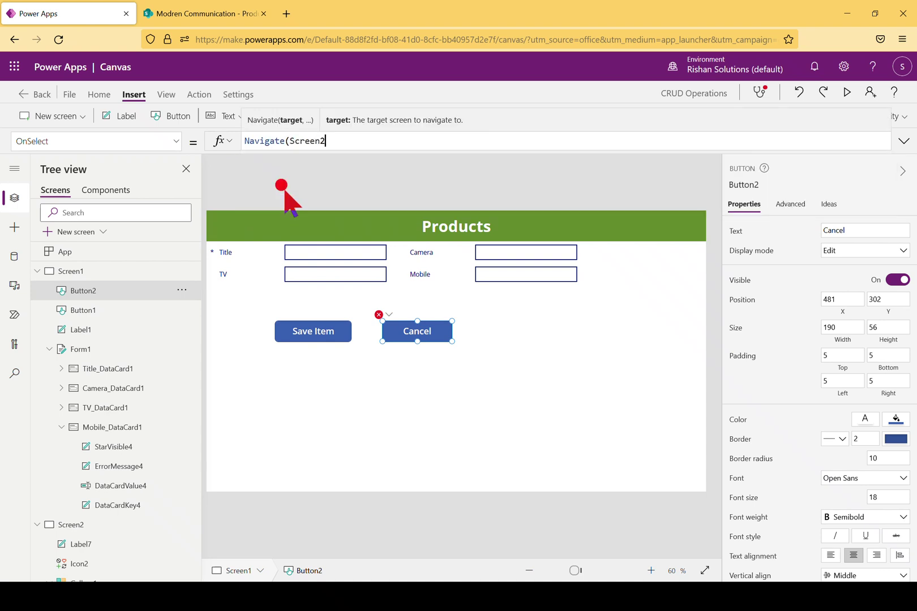
text())
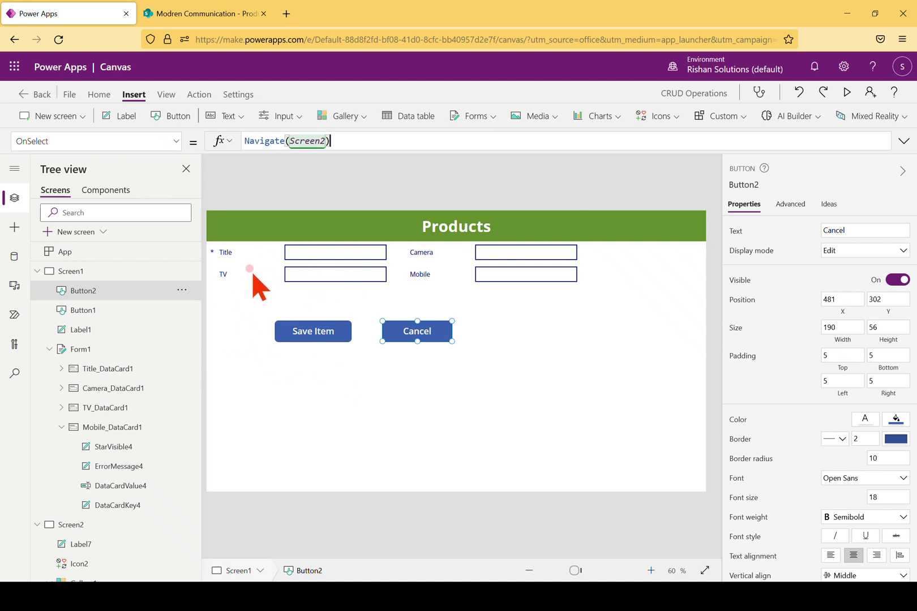
Step: View the SharePoint Products list, then preview the app and fill the form with Title Canada, Camera 1600, TV 2300 and Mobile 2000
click(199, 15)
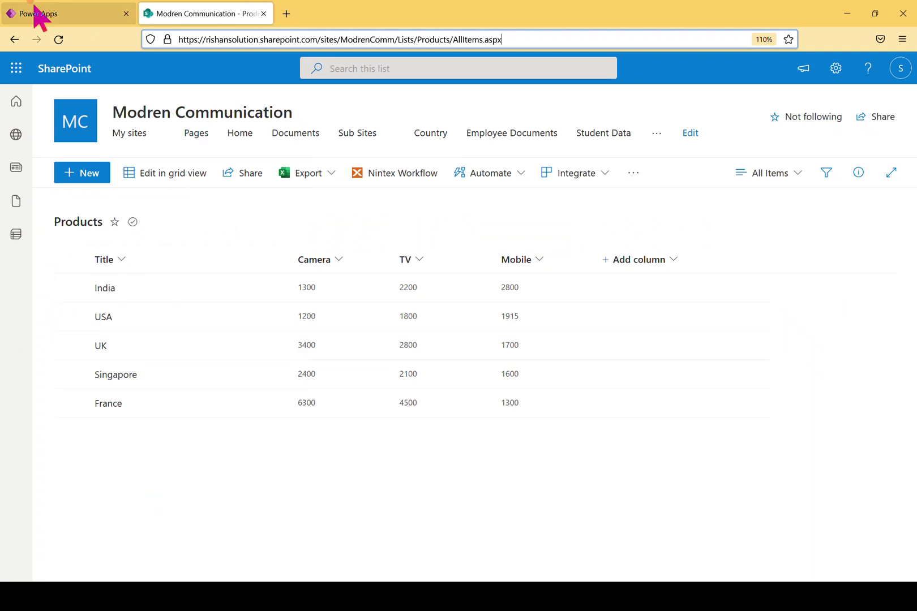
click(51, 21)
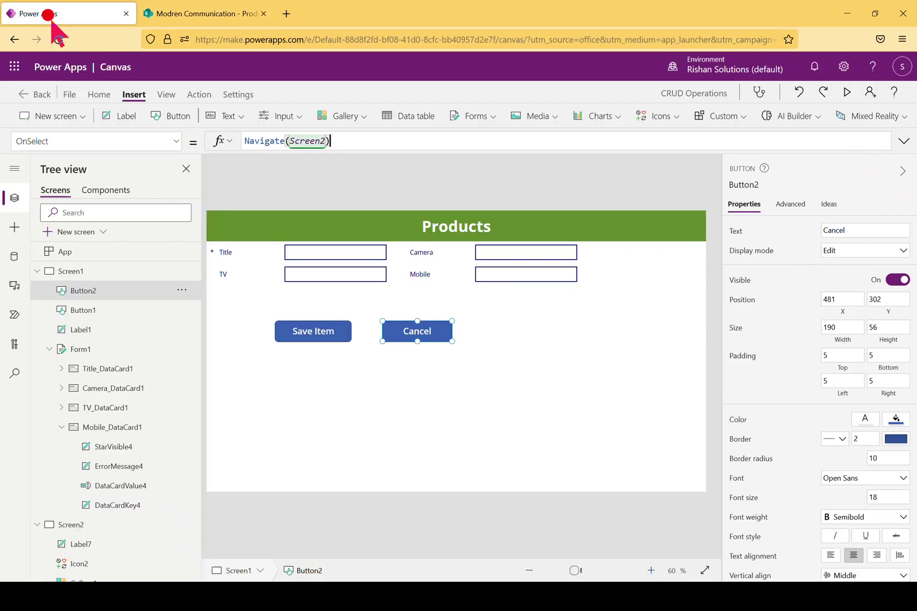
click(847, 92)
click(258, 160)
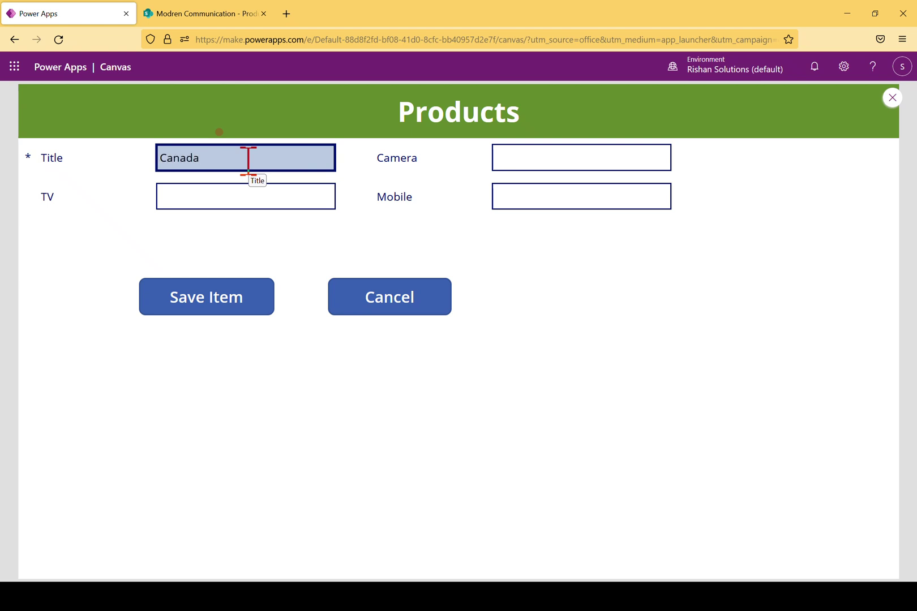
click(603, 159)
click(594, 160)
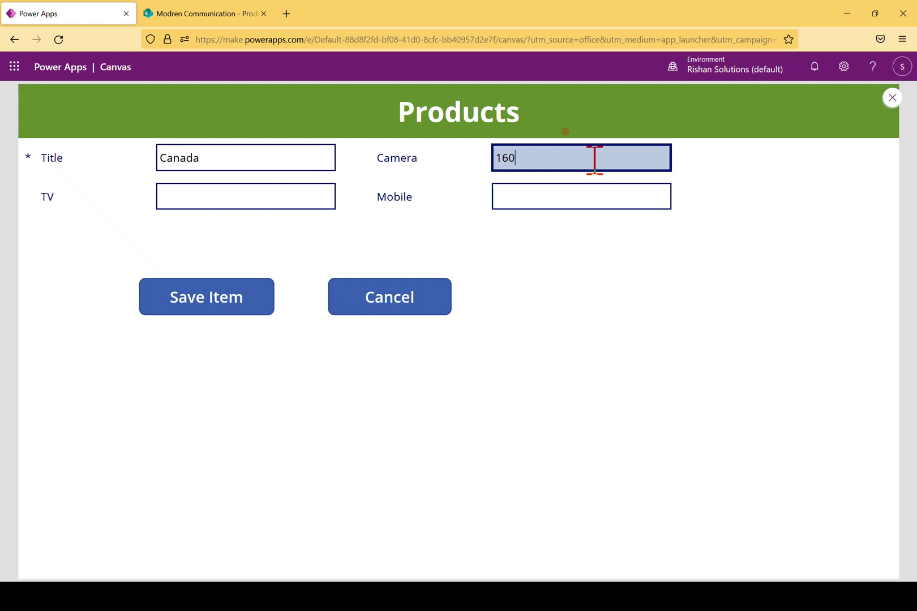
click(261, 202)
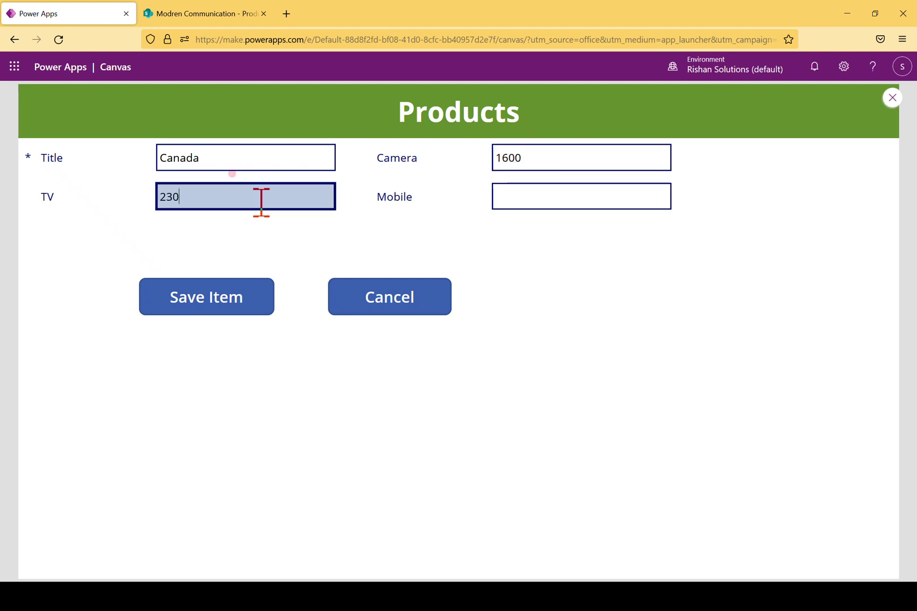
click(529, 193)
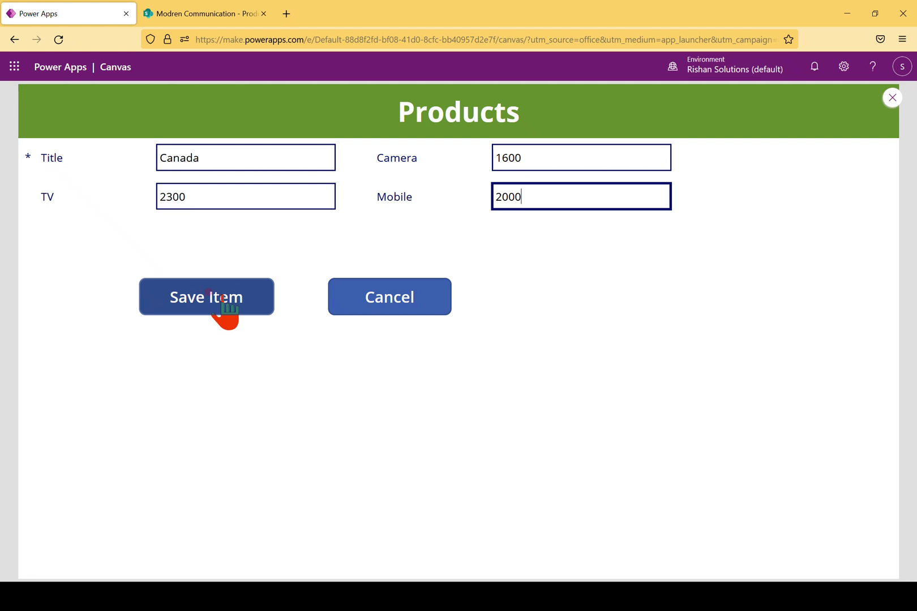
Step: Recheck the SharePoint Products list, then save the Canada item in the Power Apps preview and exit the preview
click(193, 14)
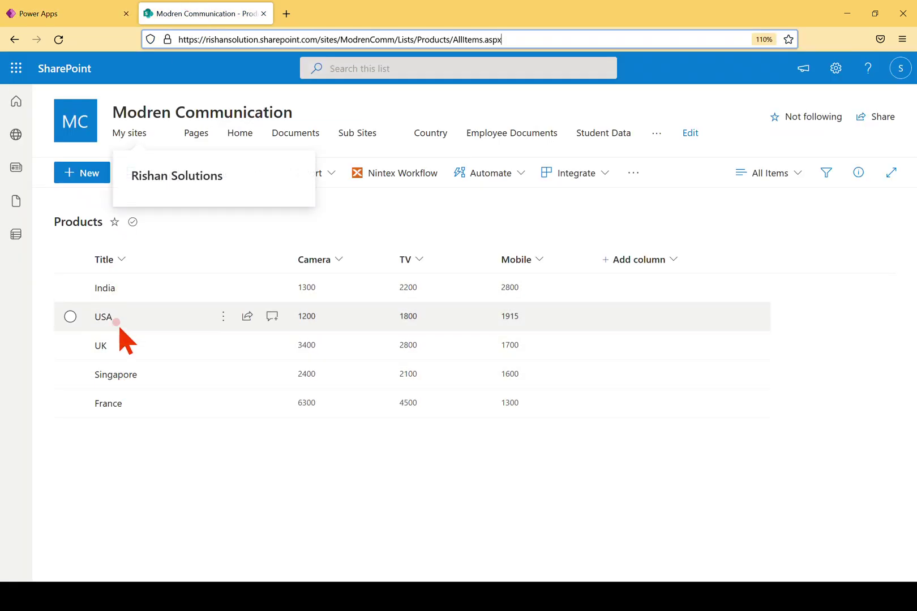
click(78, 17)
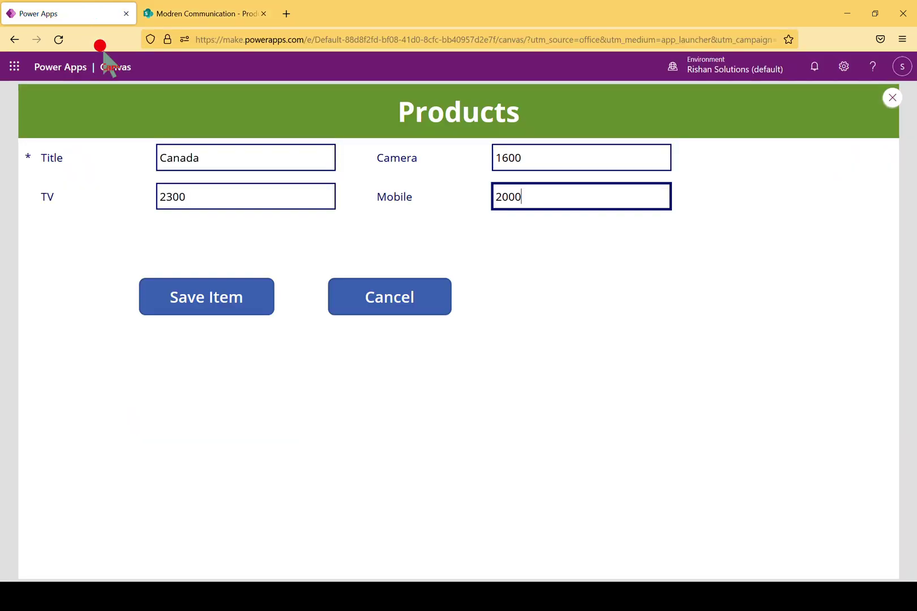
click(232, 292)
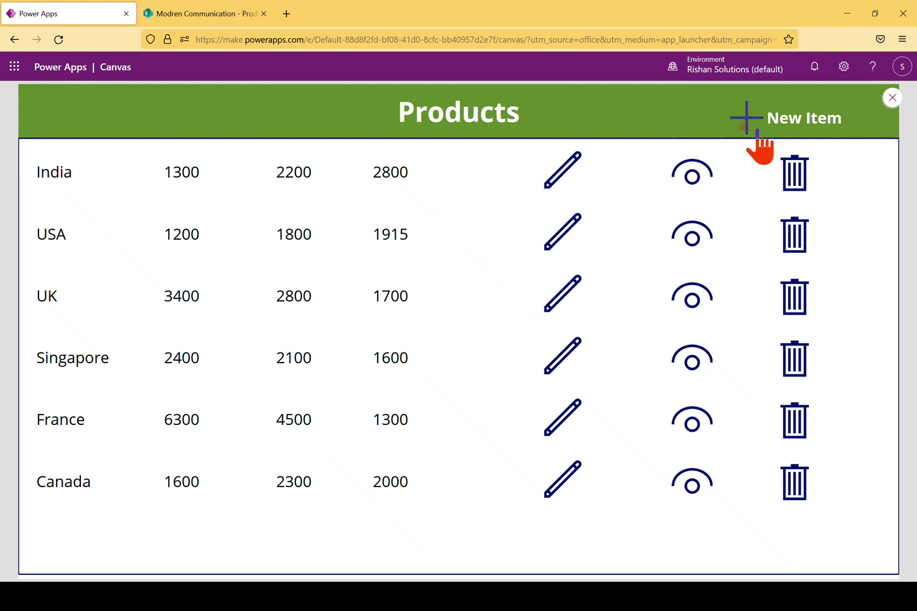
click(892, 98)
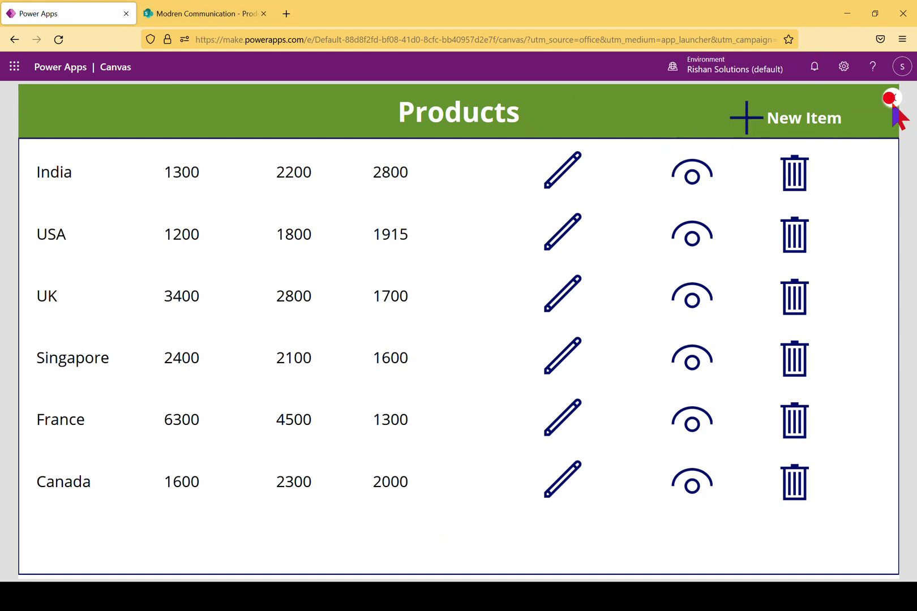
Step: Replace the OnSelect formula of the New Item plus icon on Screen2 with Navigate(Screen1);
click(575, 377)
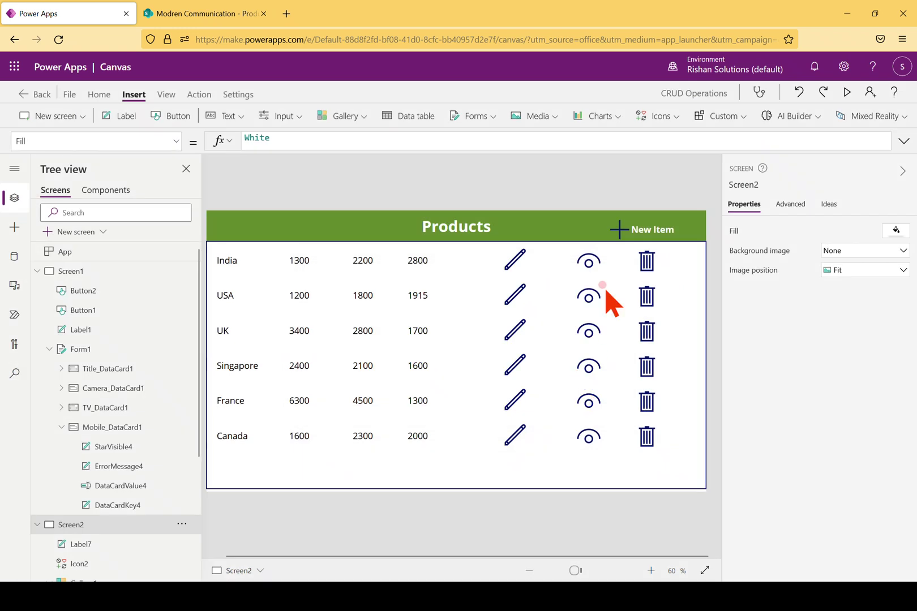
click(618, 229)
drag(287, 139, 240, 146)
key(BackSpace)
text(Navi)
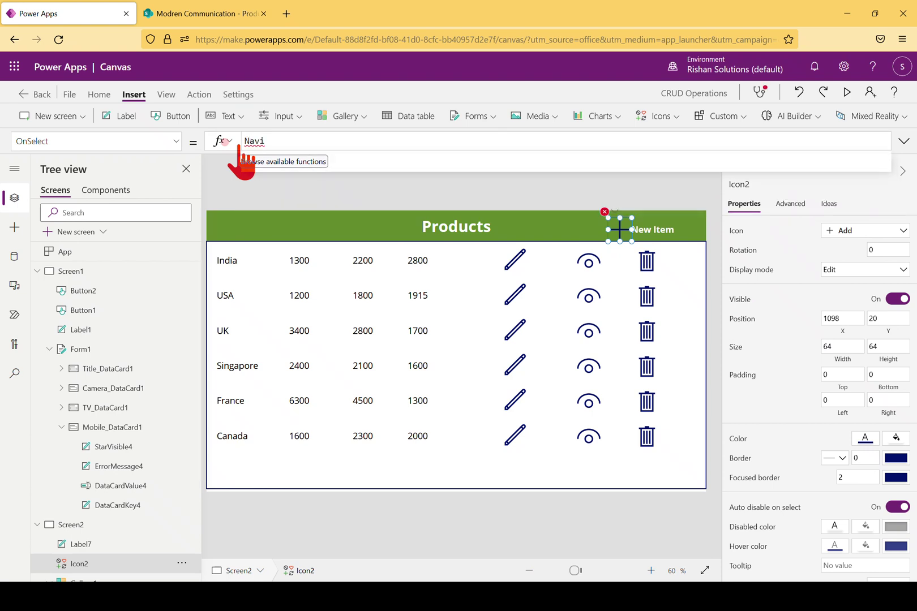
click(304, 165)
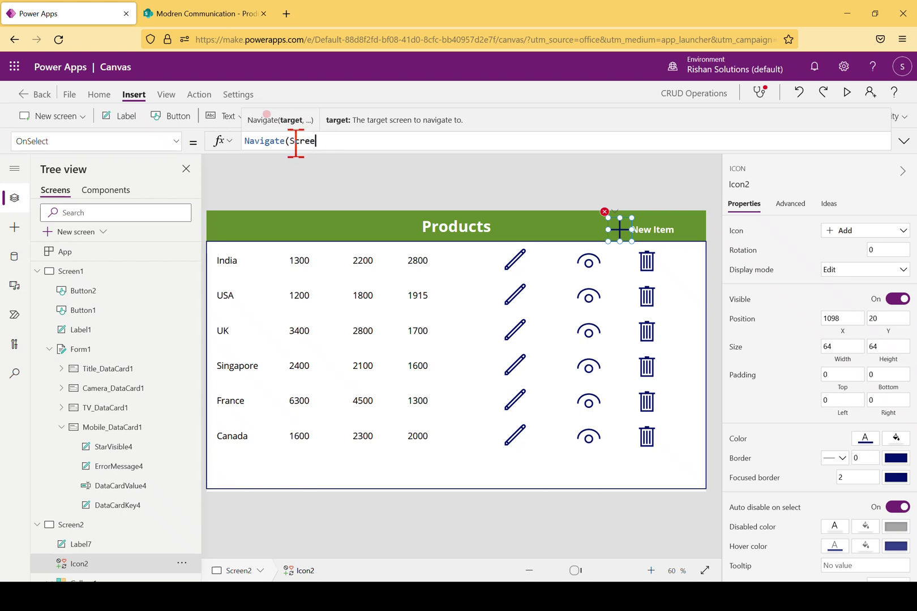
text(n)
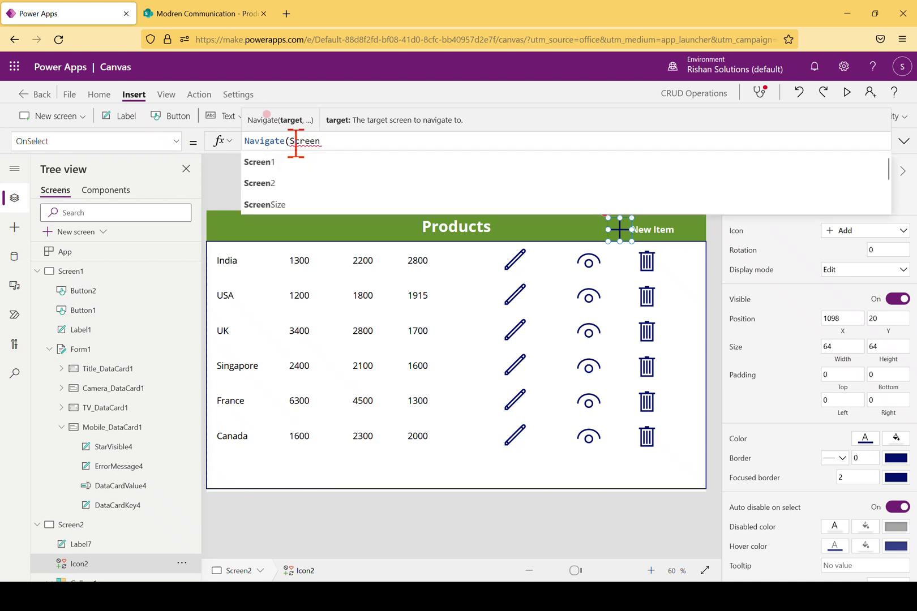
click(342, 165)
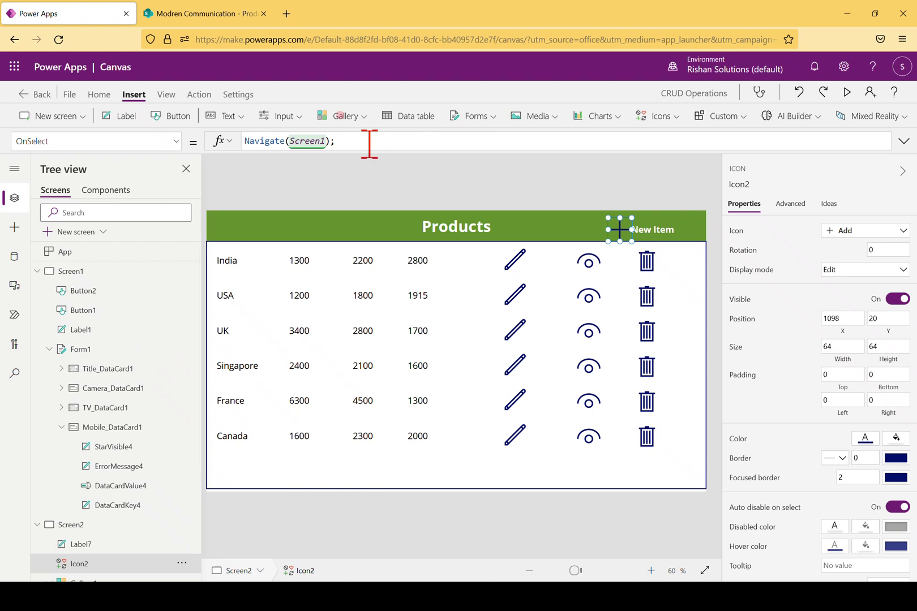
Step: Append NewForm(Form1) to the end of the New Item icon's OnSelect formula
text(orm()
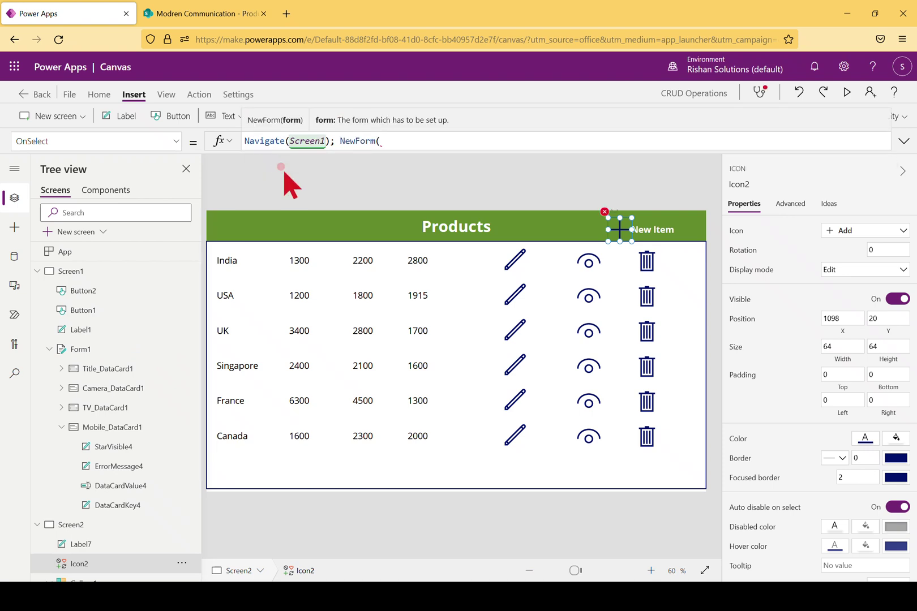
text(For)
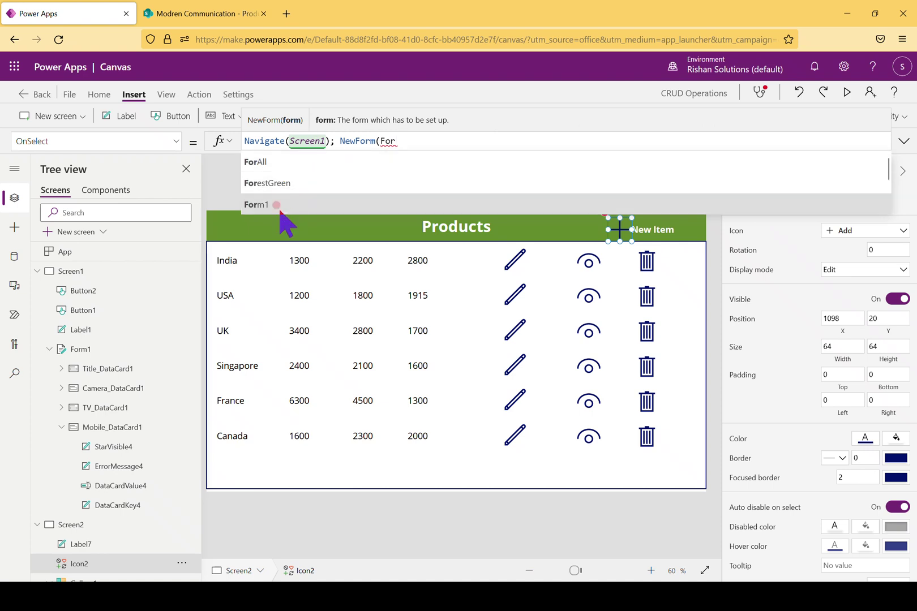
click(277, 206)
text();)
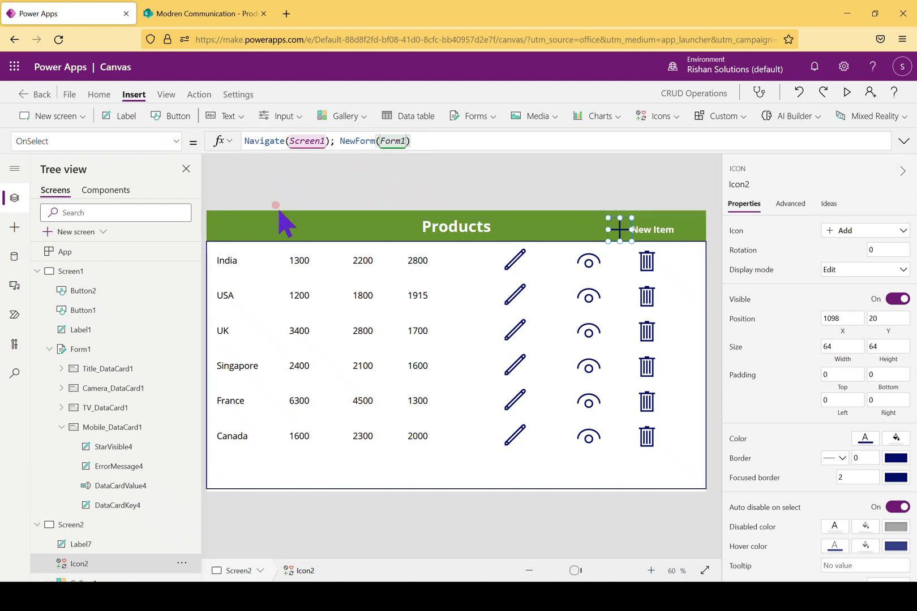
Step: Preview the app and add a new item with Title Brazil, Camera 7500, TV 8200 and Mobile 1900, then save it
click(846, 92)
click(741, 120)
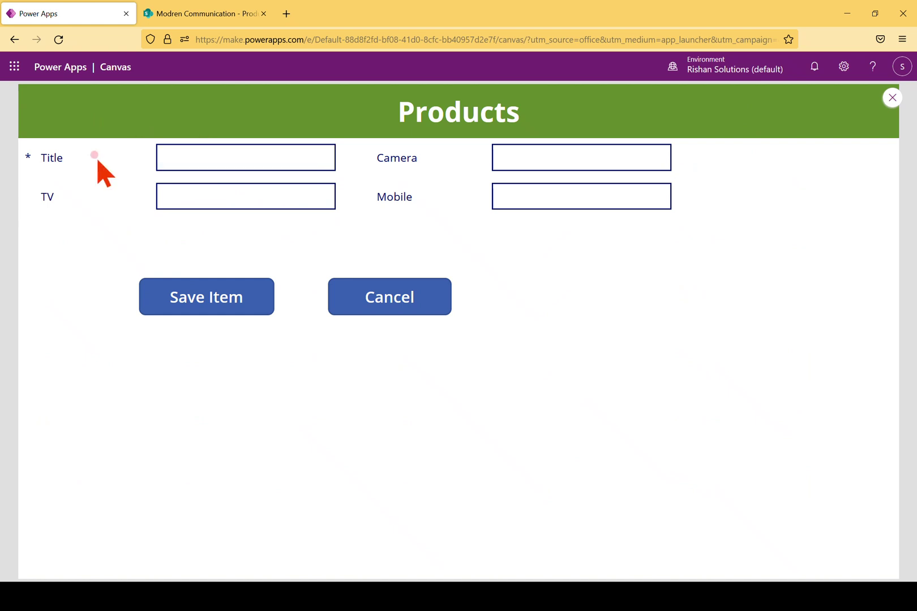
click(276, 164)
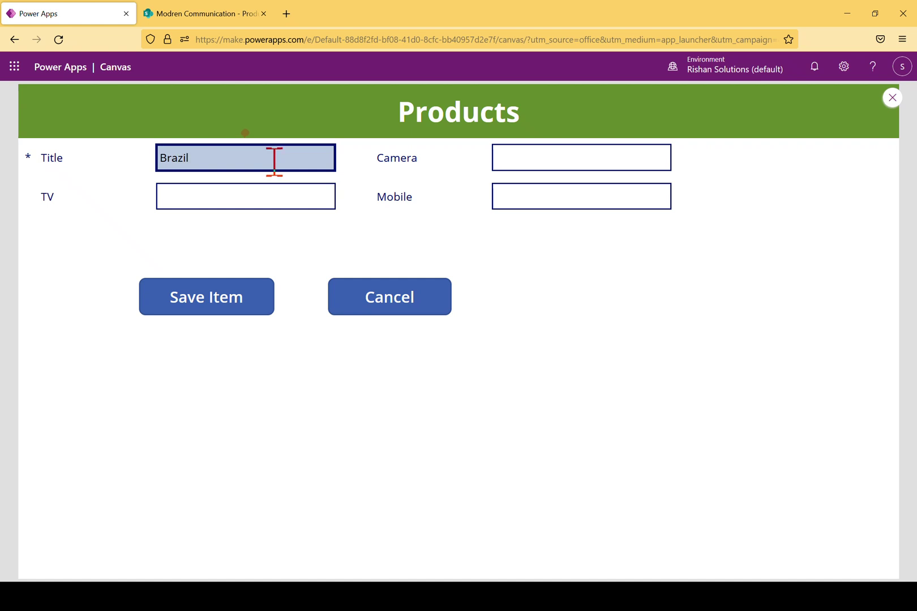
click(583, 160)
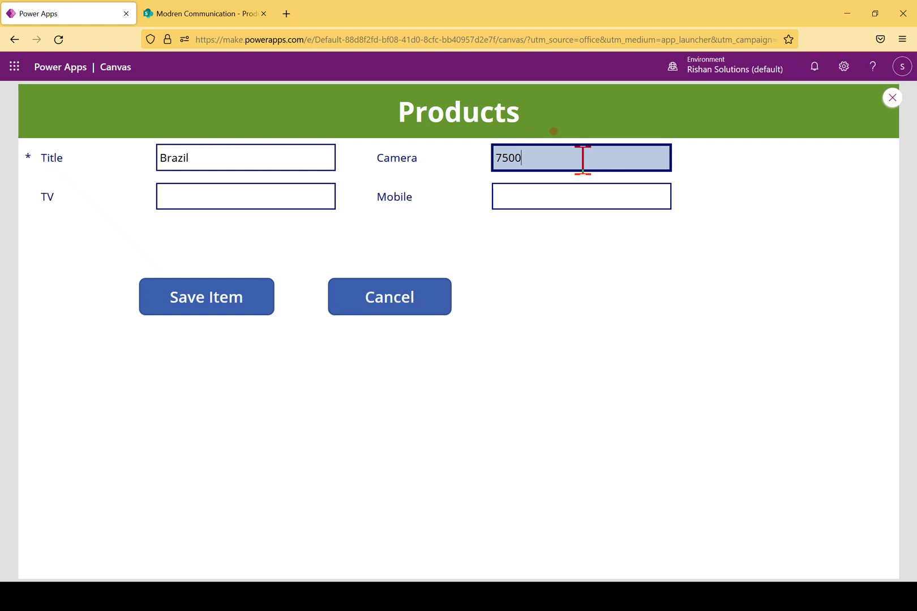
click(272, 197)
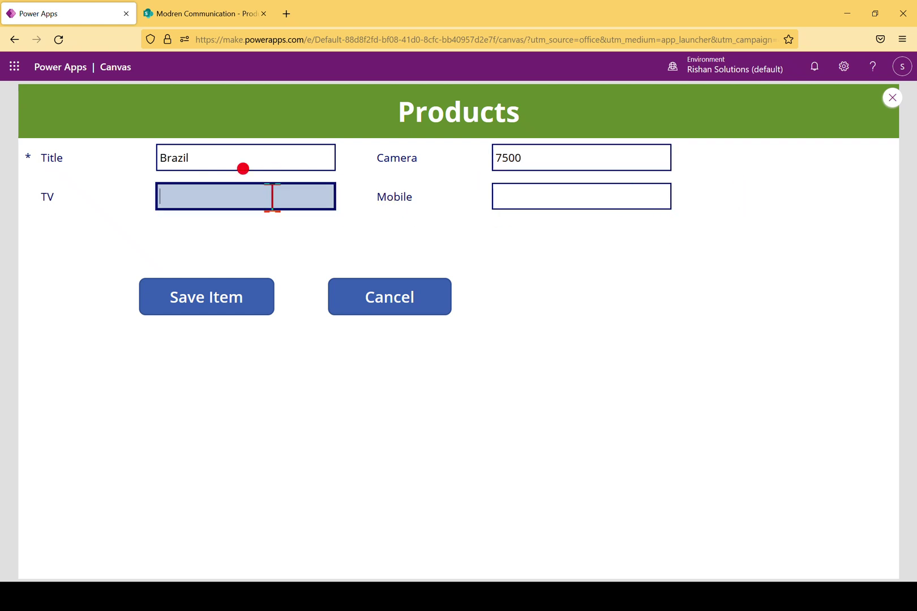
text(8200)
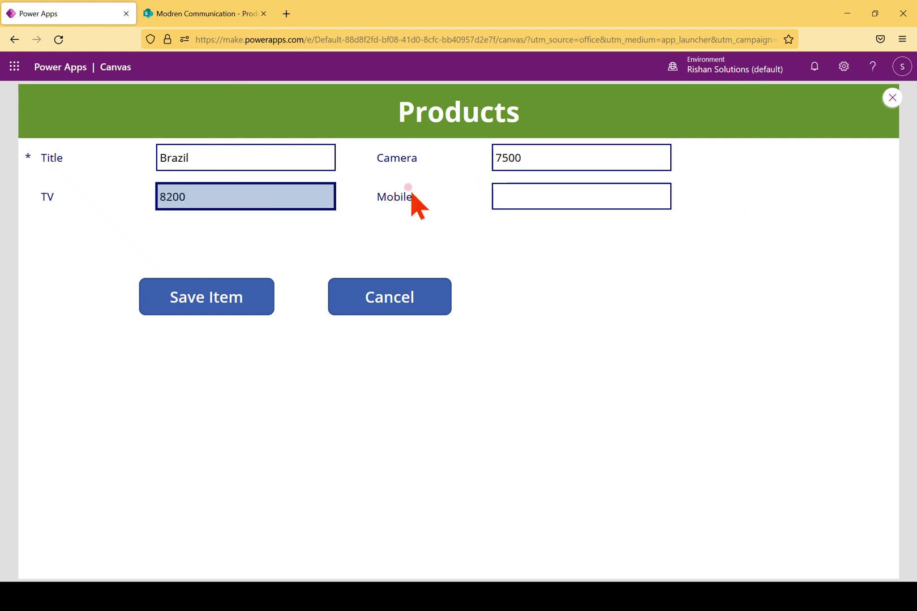
click(595, 198)
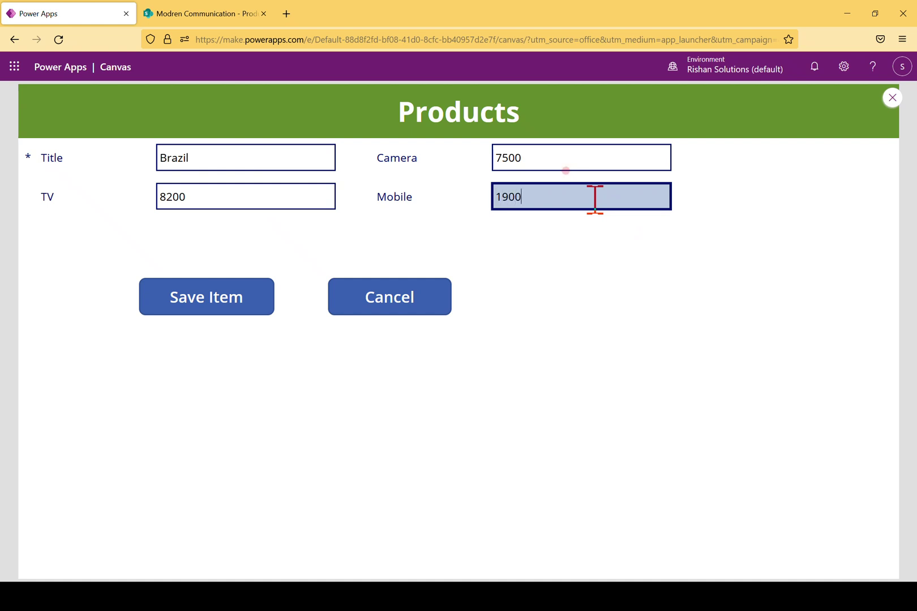
click(198, 303)
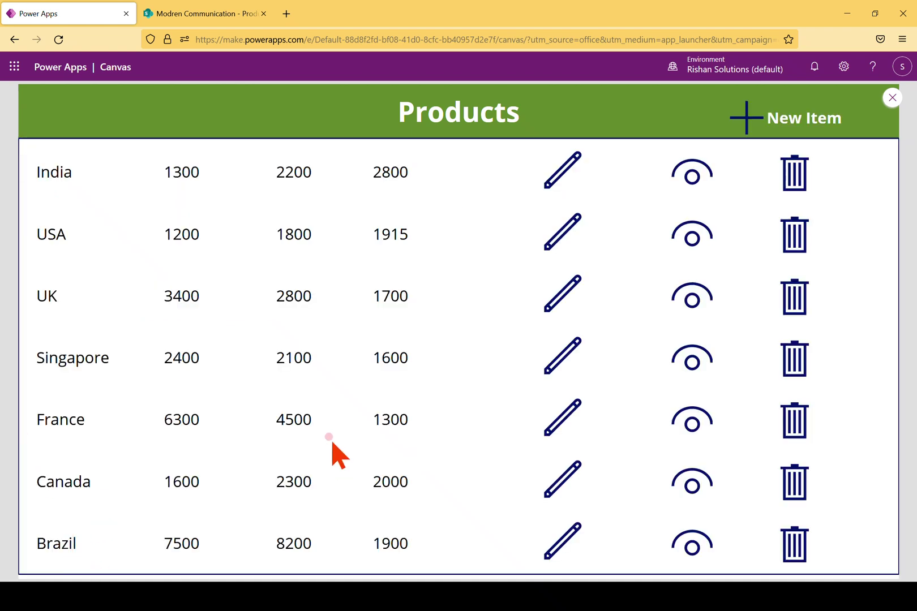
Step: Refresh the SharePoint Products list to check for the Brazil item, then return to Power Apps and exit the preview
click(196, 17)
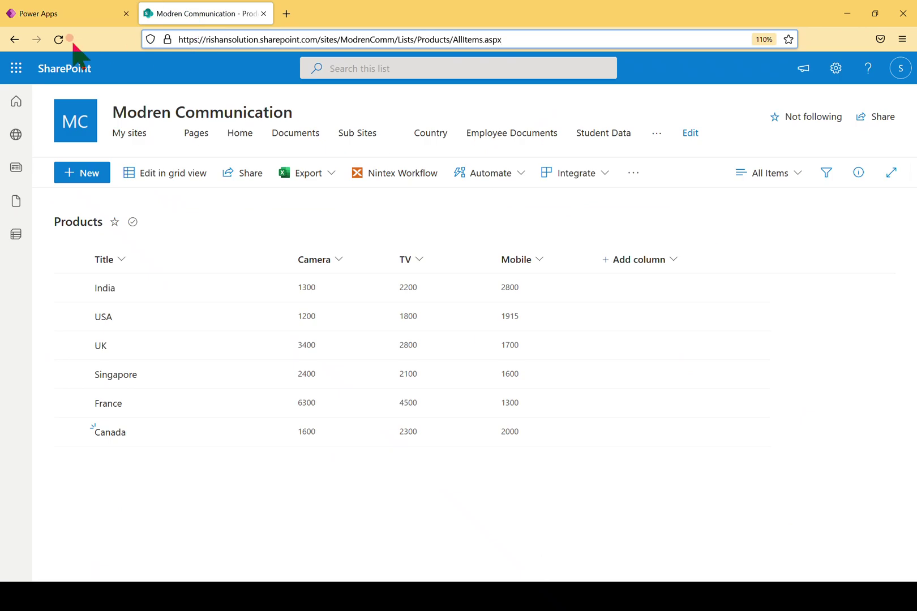
click(58, 39)
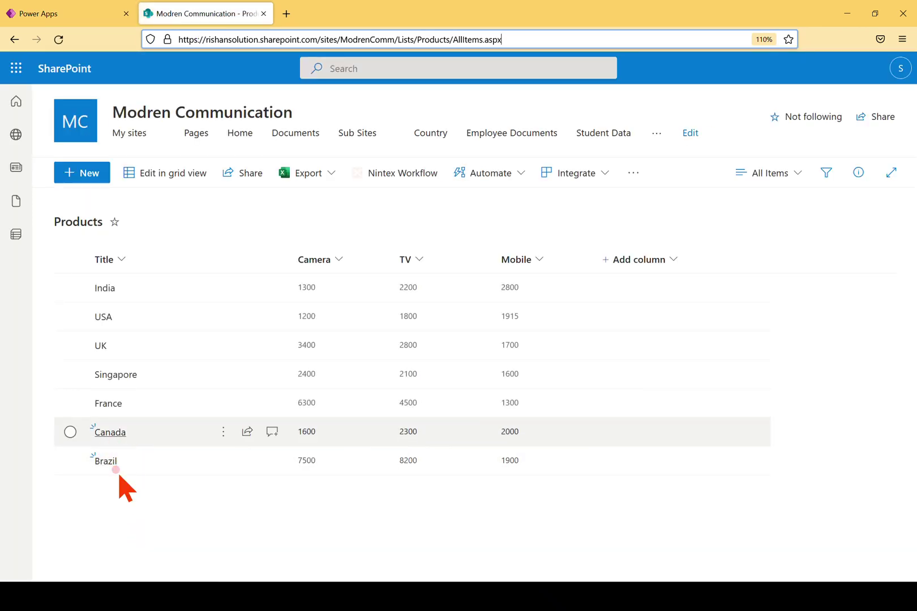
click(83, 15)
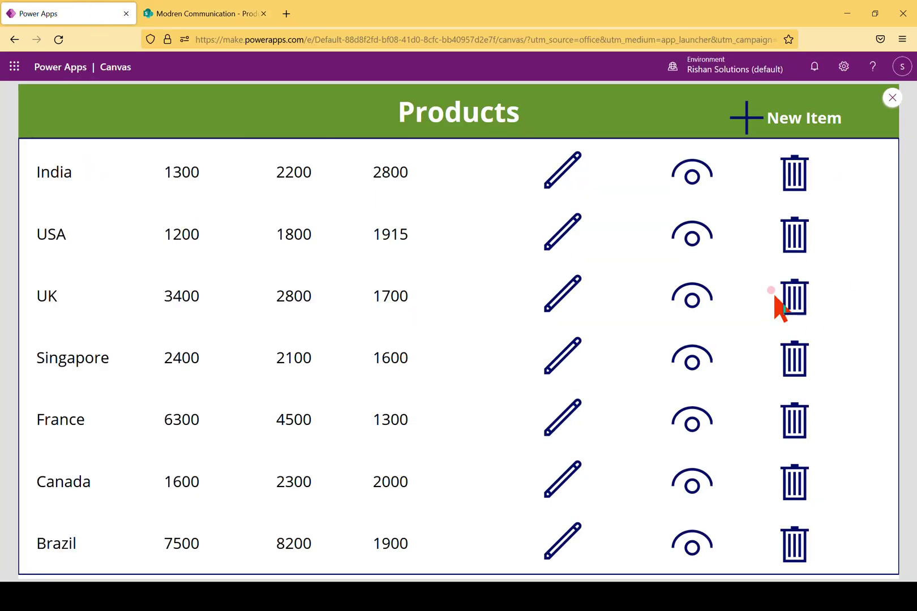
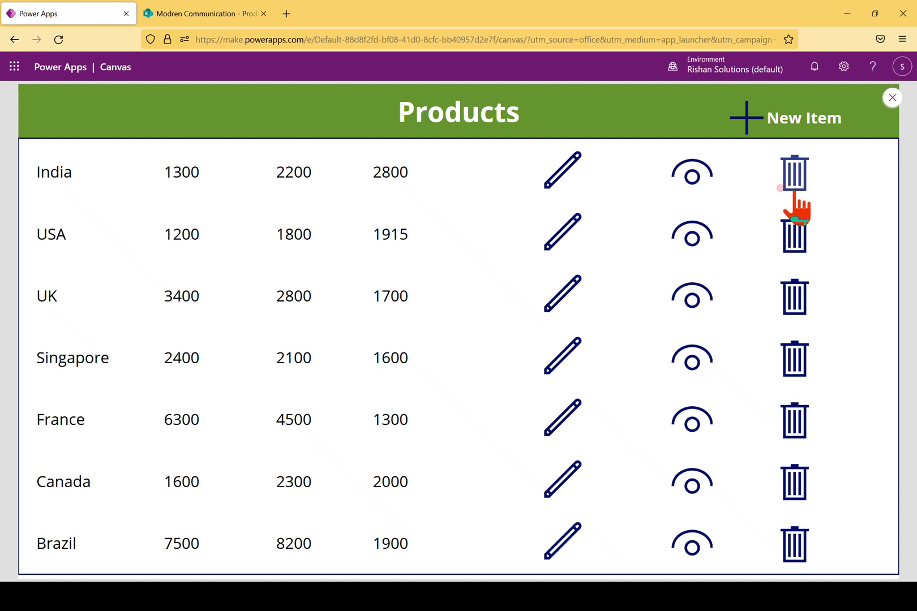
click(893, 97)
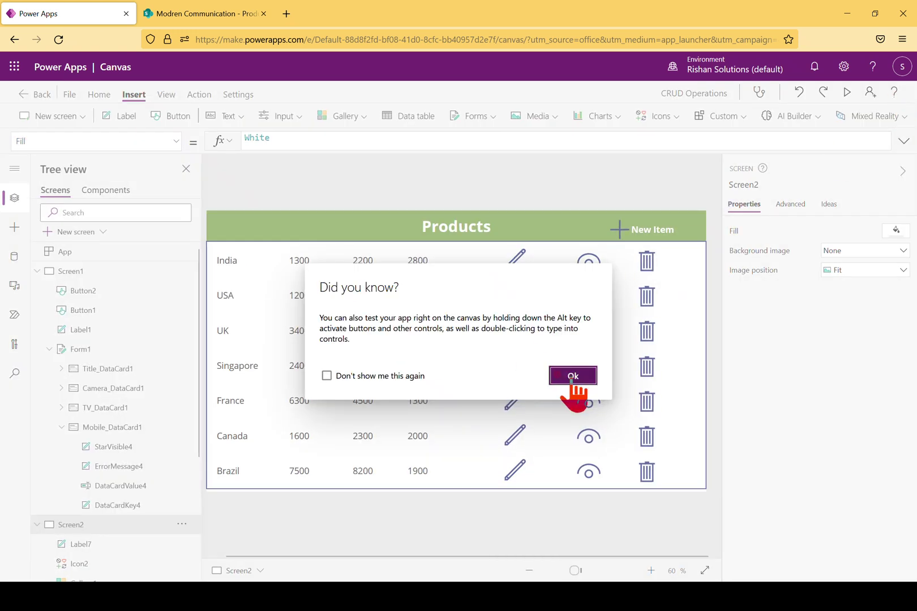
click(569, 374)
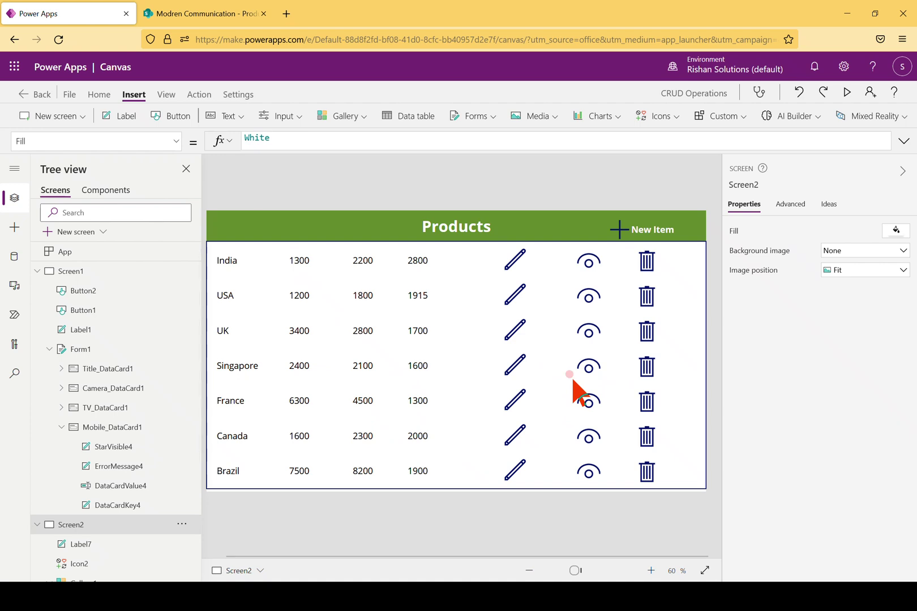
Step: Replace the gallery trash icon's OnSelect formula with a Remove function that has Products as its collection
click(653, 272)
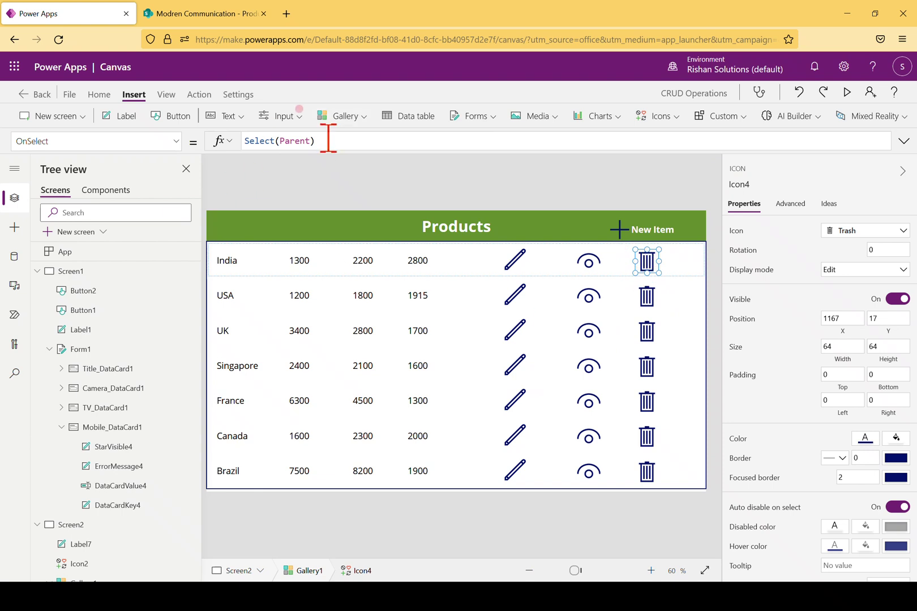
drag(337, 140, 244, 141)
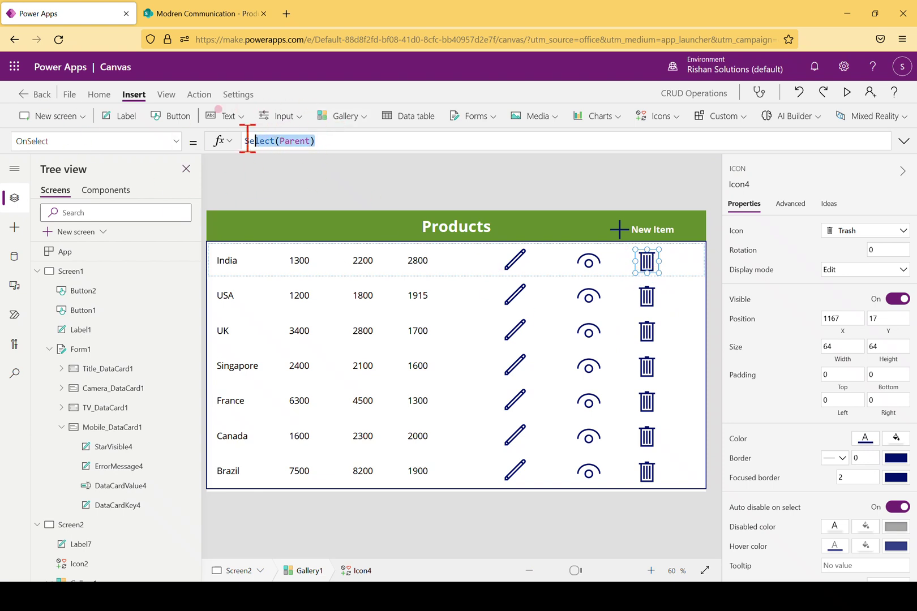
key(Delete)
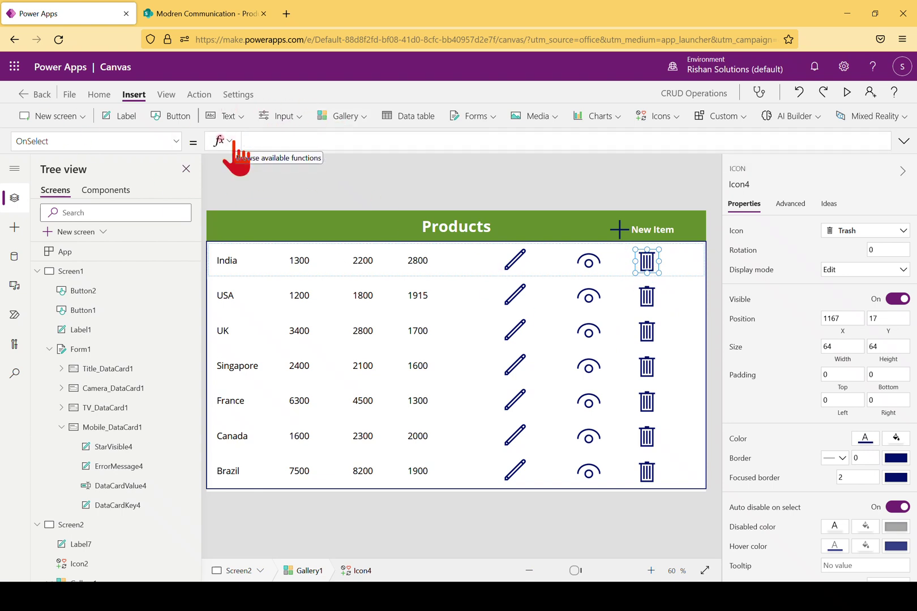
text(Remove)
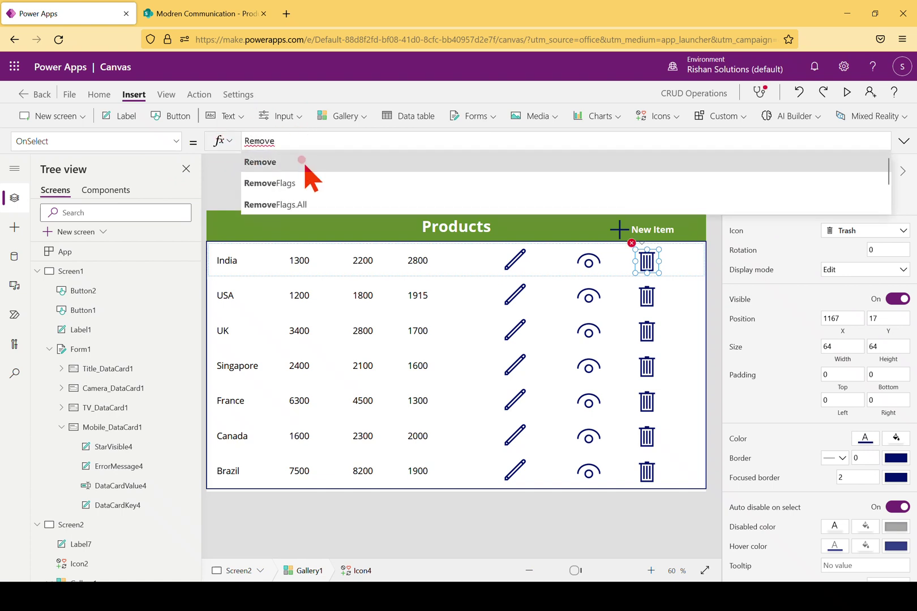
click(303, 160)
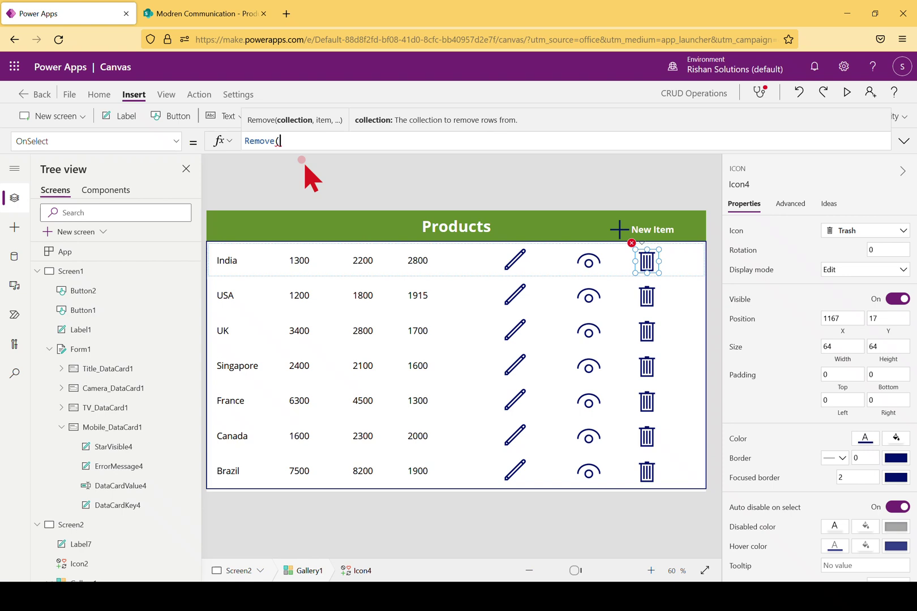
text(Pro)
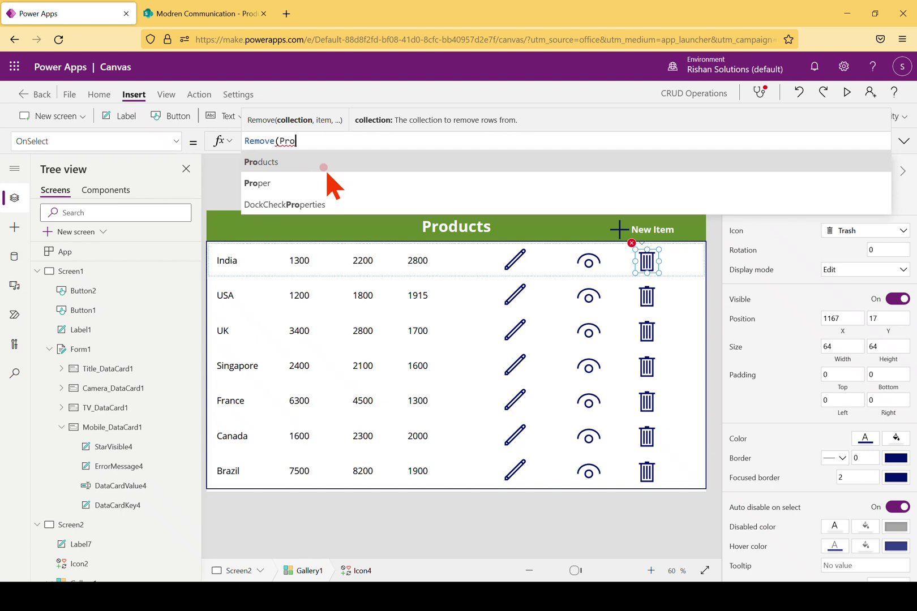
click(274, 163)
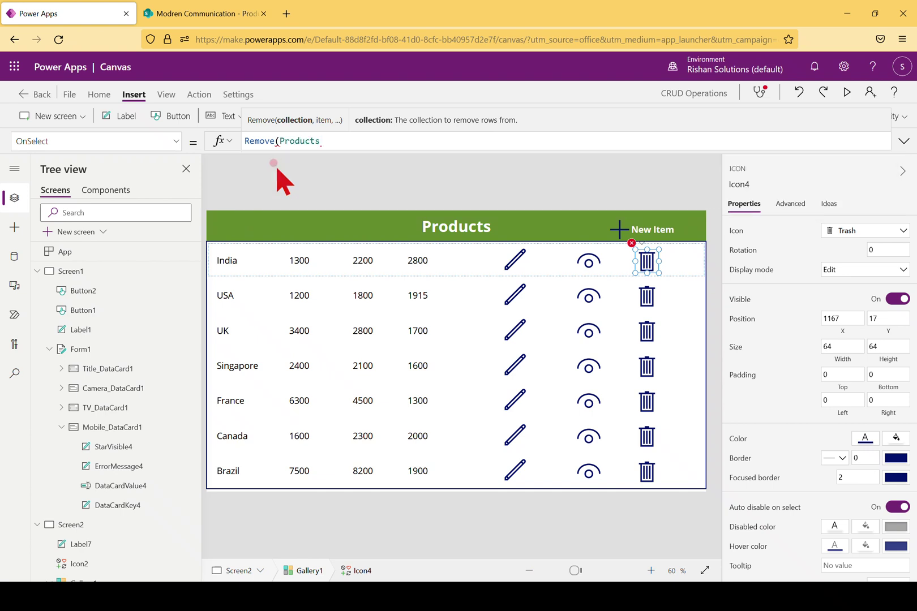
Step: Add ThisItem.ID as the item argument of the trash icon's Remove formula and inspect that argument
text(,)
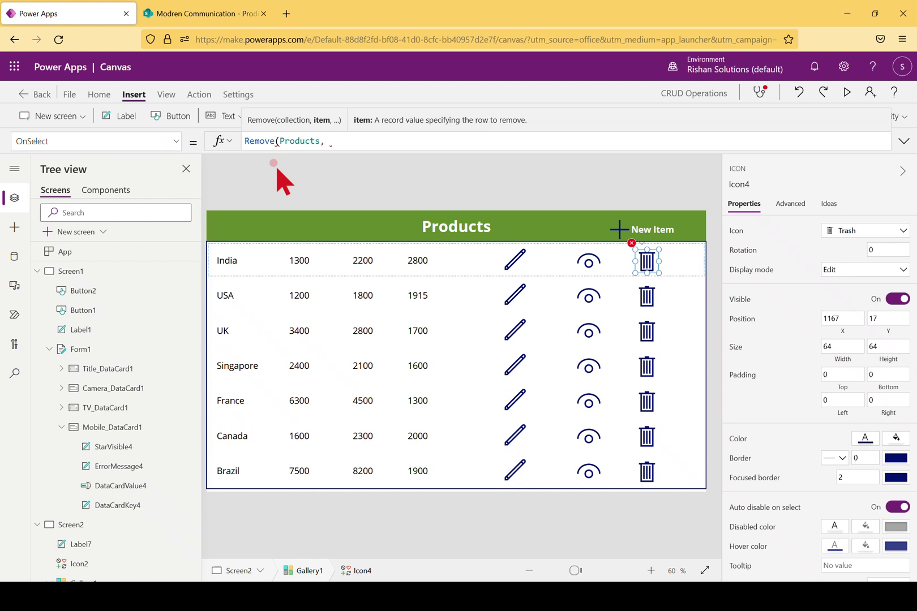
text( This)
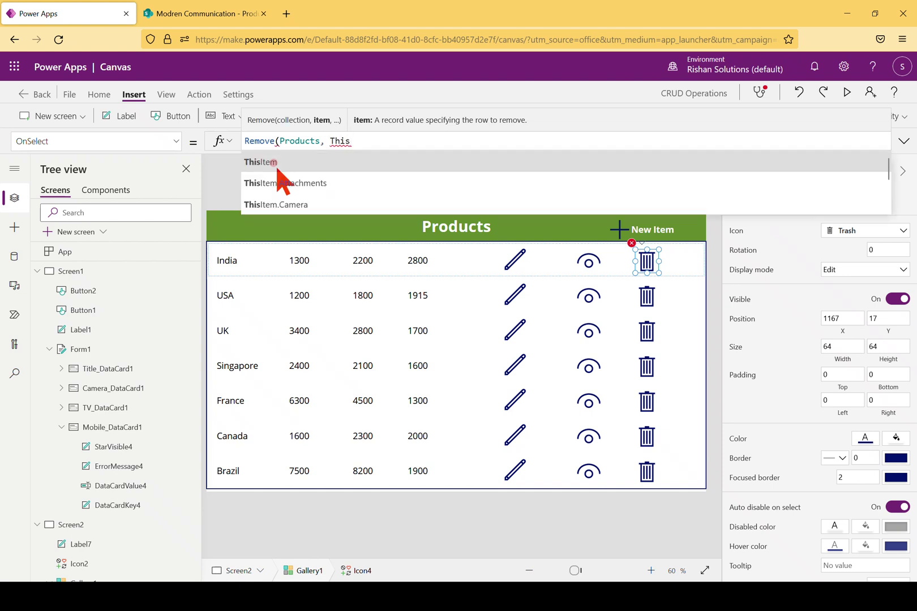
click(273, 162)
text(.)
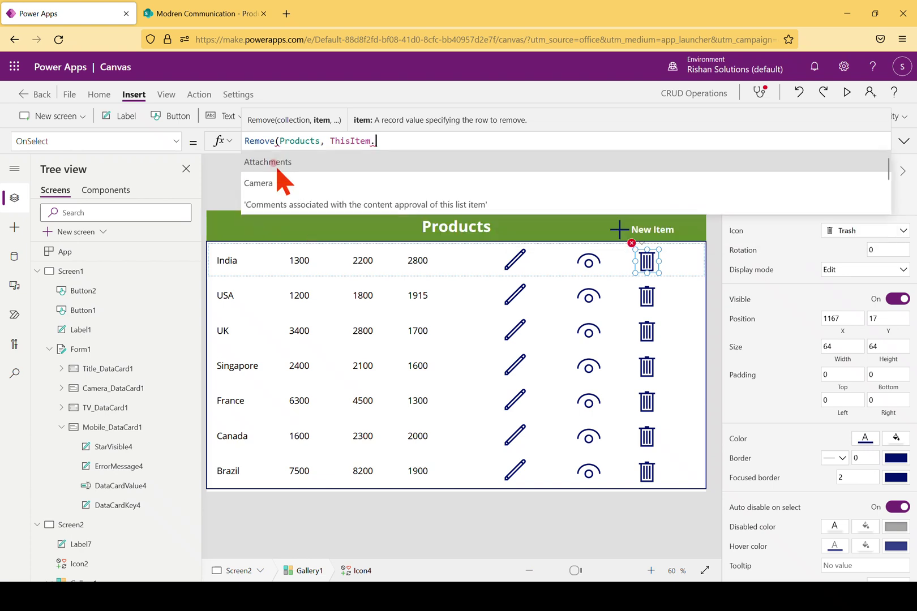
text(I)
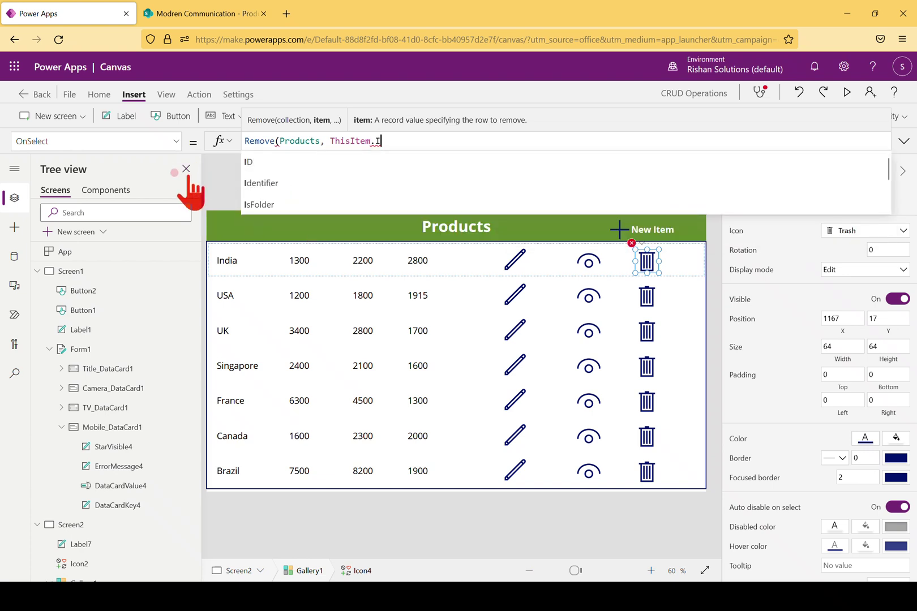
click(259, 163)
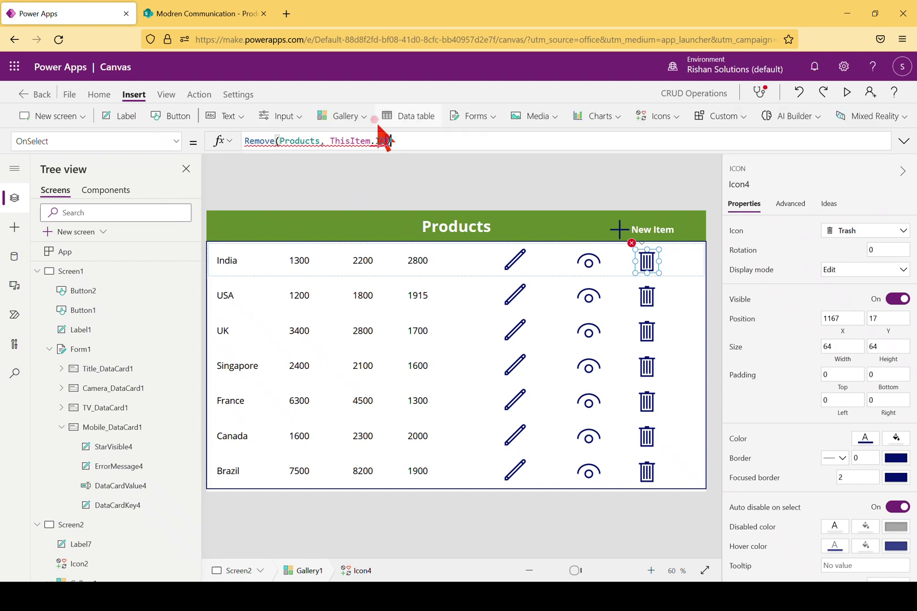
mouse_move(339, 140)
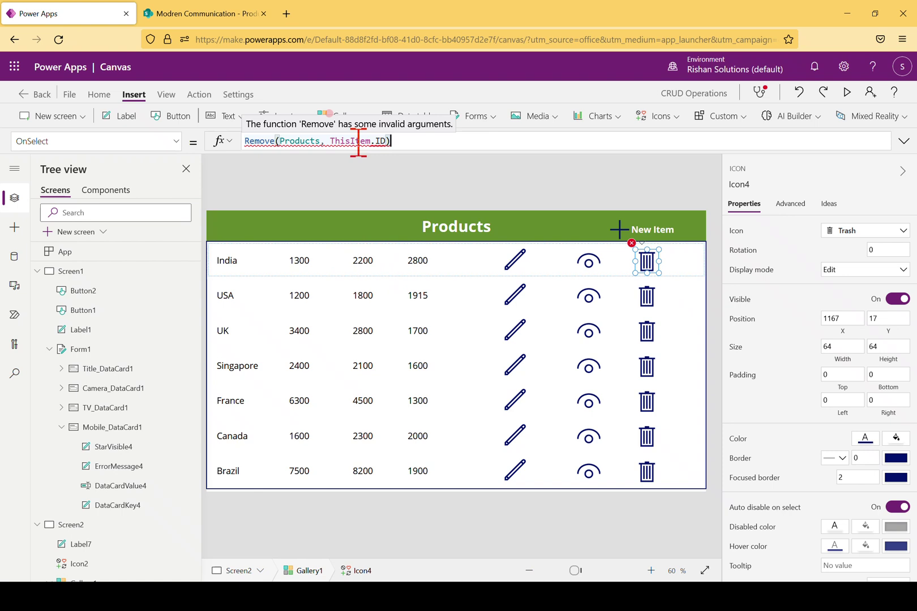
click(336, 142)
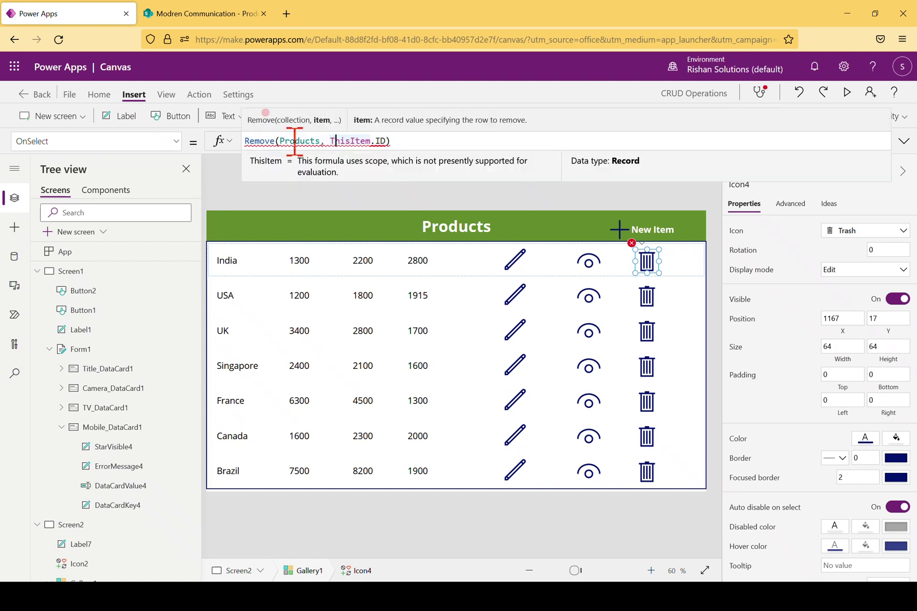
Step: Replace the item argument of the trash icon's Remove formula with a LookUp function that has Products as its source
click(331, 141)
text(Lookup)
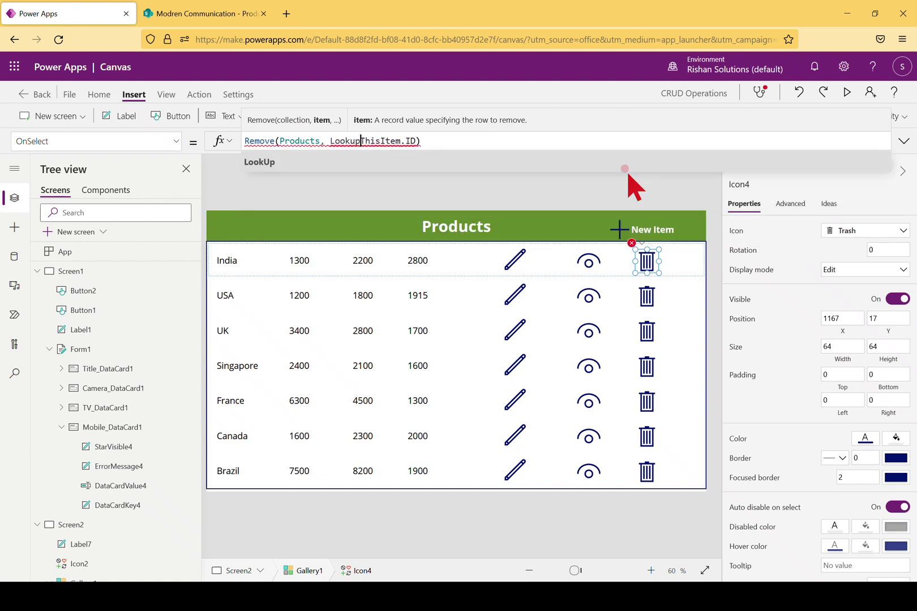
click(417, 165)
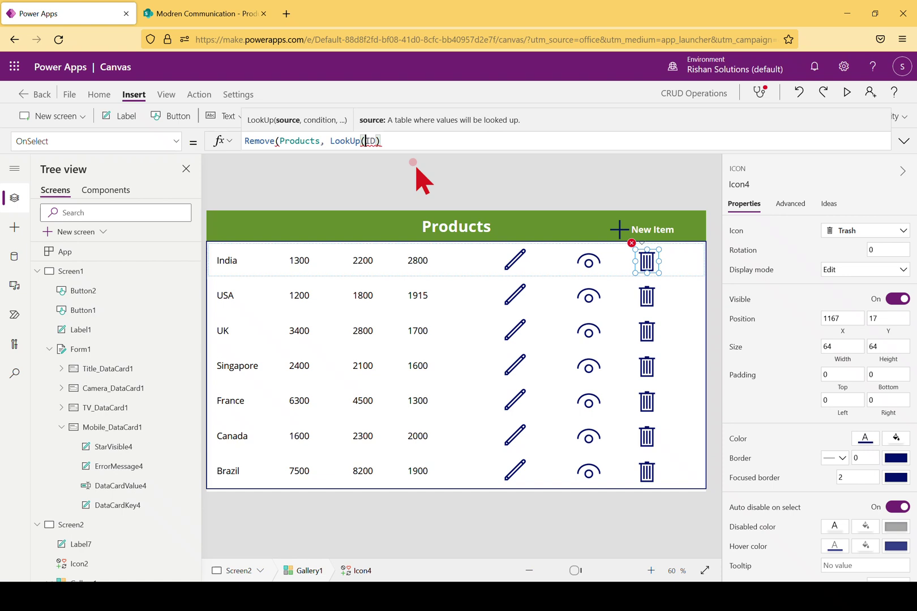
key(Delete)
key(Delete)
key(Delete)
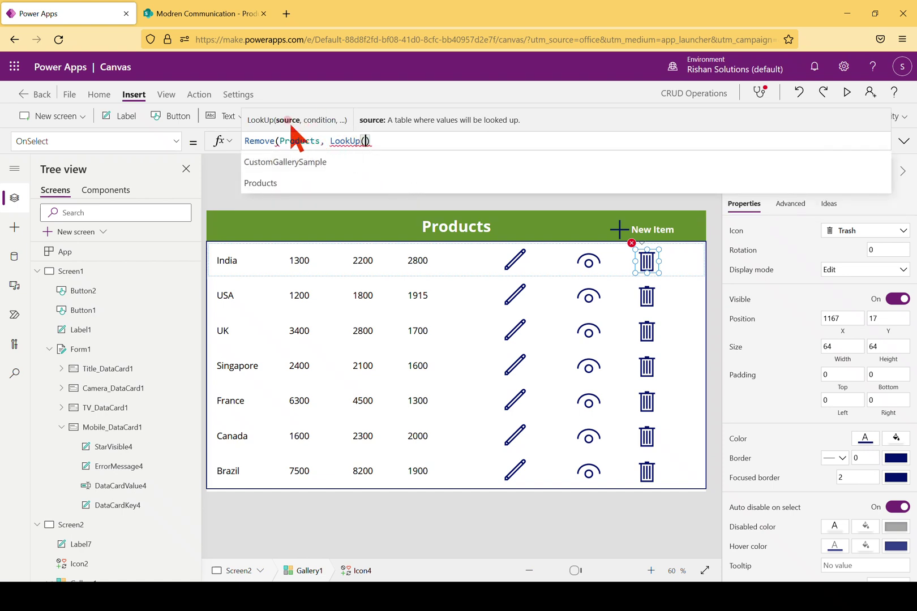
text(Produc)
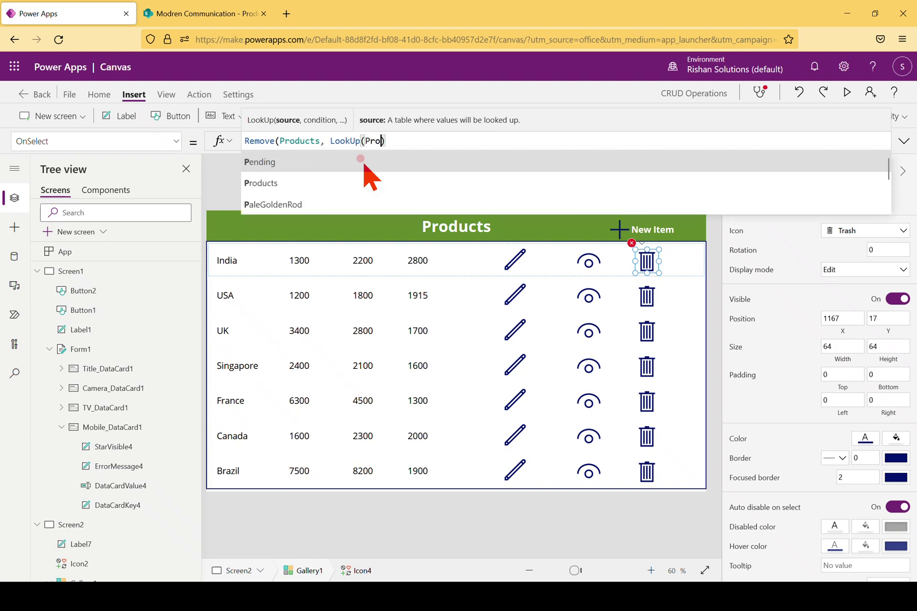
click(310, 161)
Step: Set the LookUp condition to ID = ThisItem.ID, close the Remove formula and inspect its Products and LookUp arguments
text(, ID)
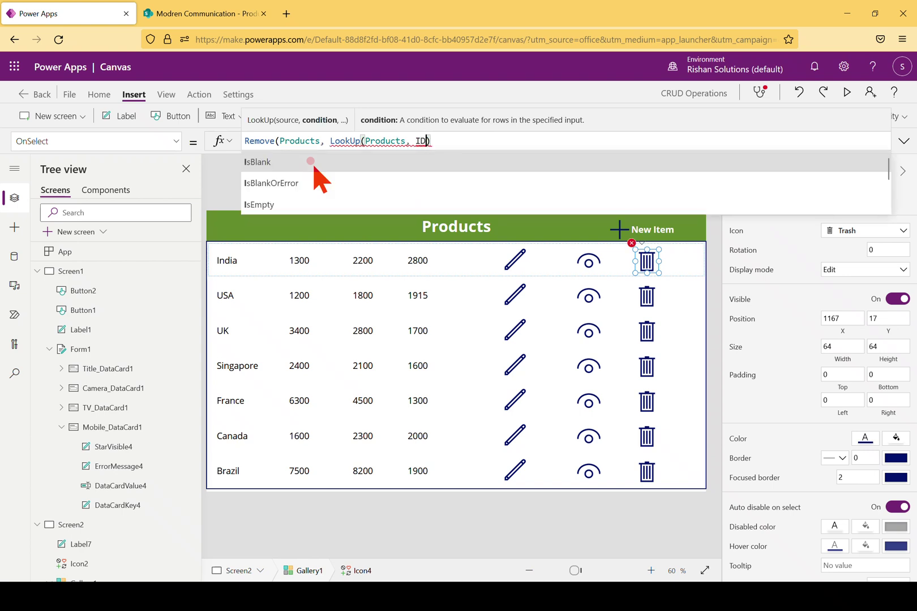
text( = )
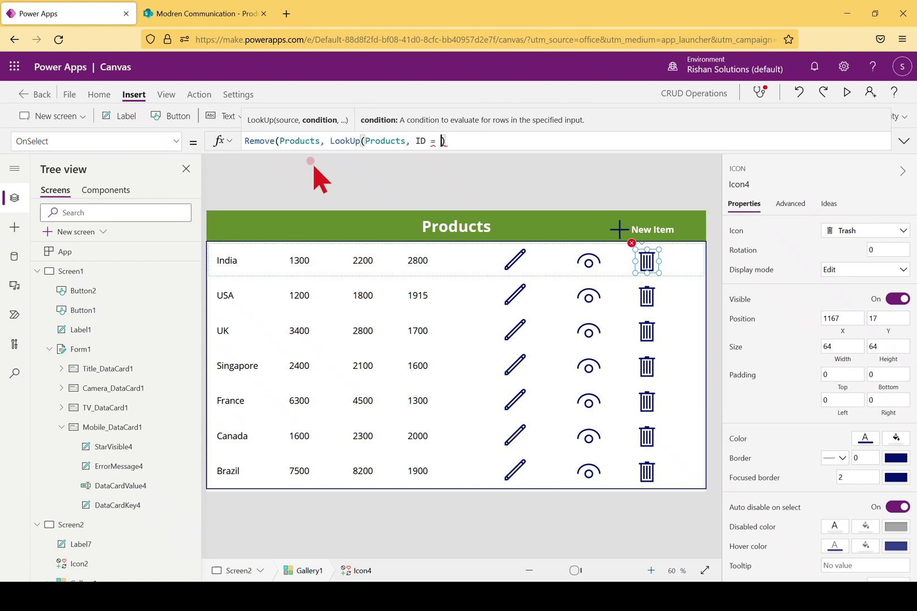
text(Thi)
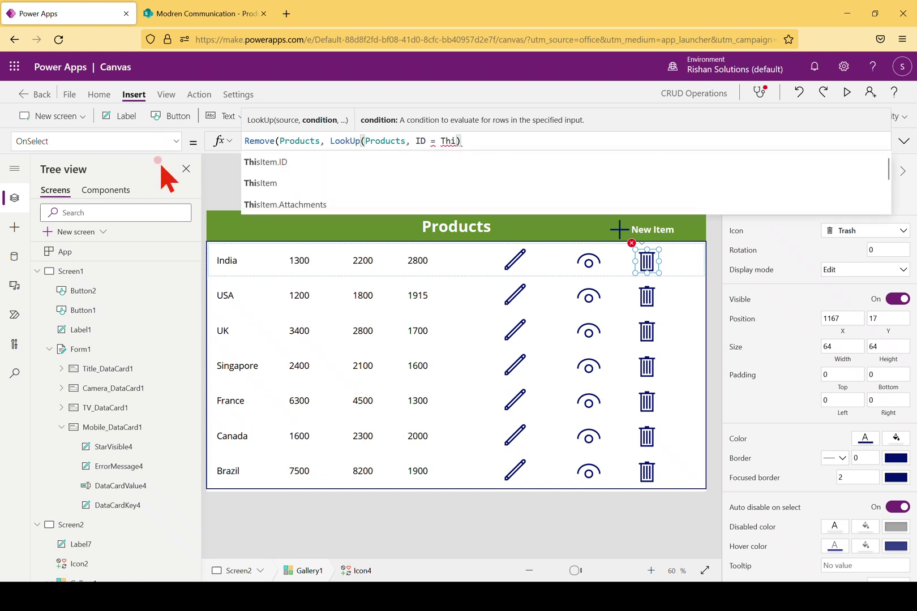
click(266, 163)
text()))
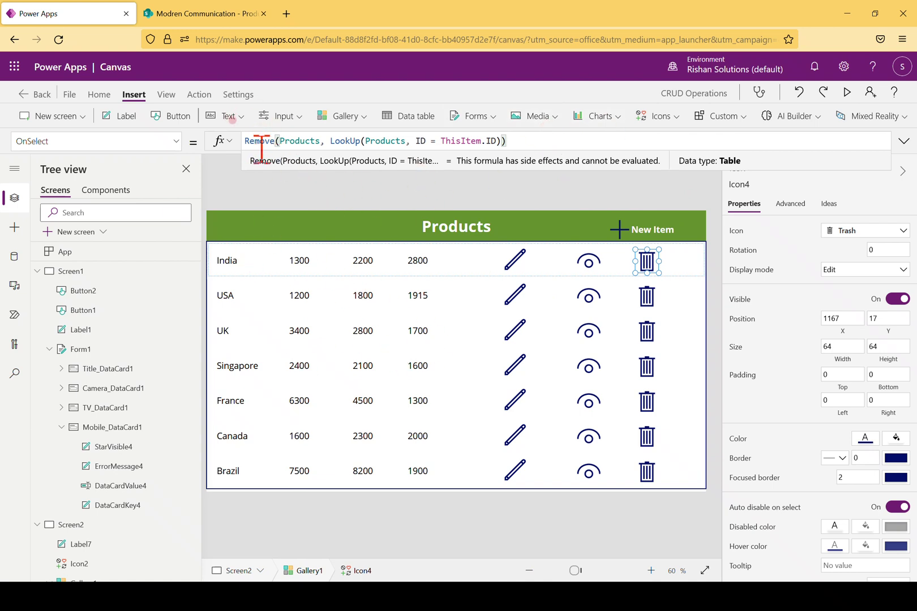
double_click(300, 142)
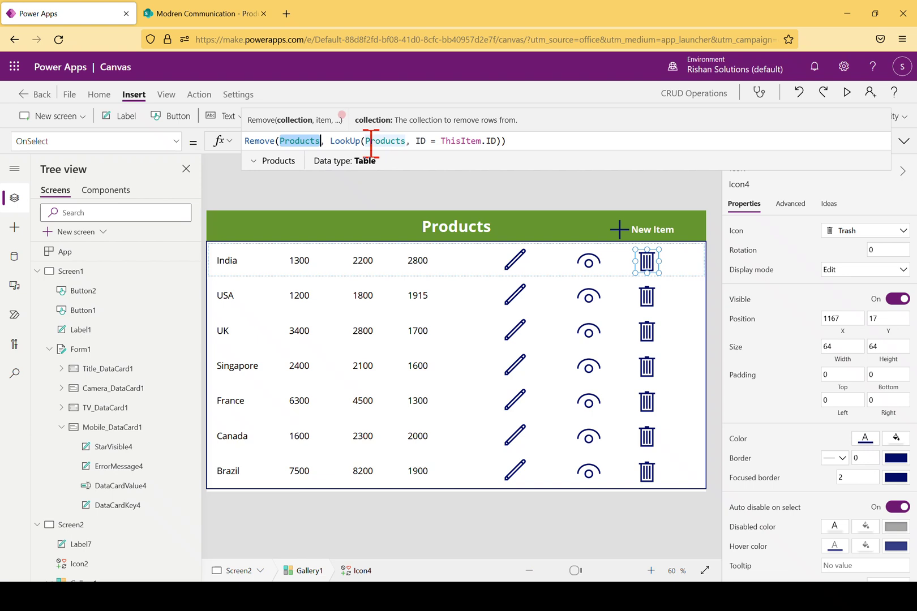
click(351, 142)
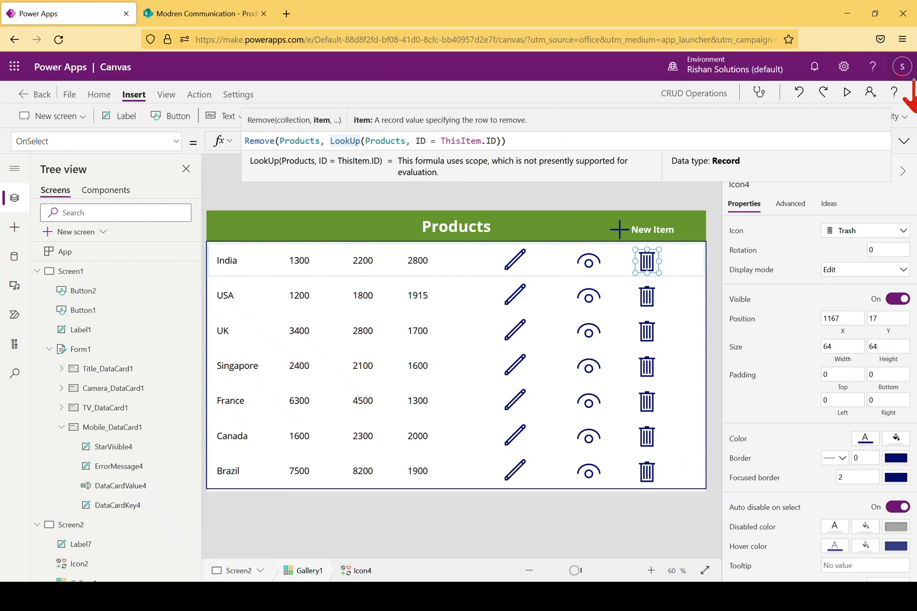
Step: Preview the app, delete the UK item with its trash icon, and refresh the SharePoint Products list to check the deletion
click(846, 92)
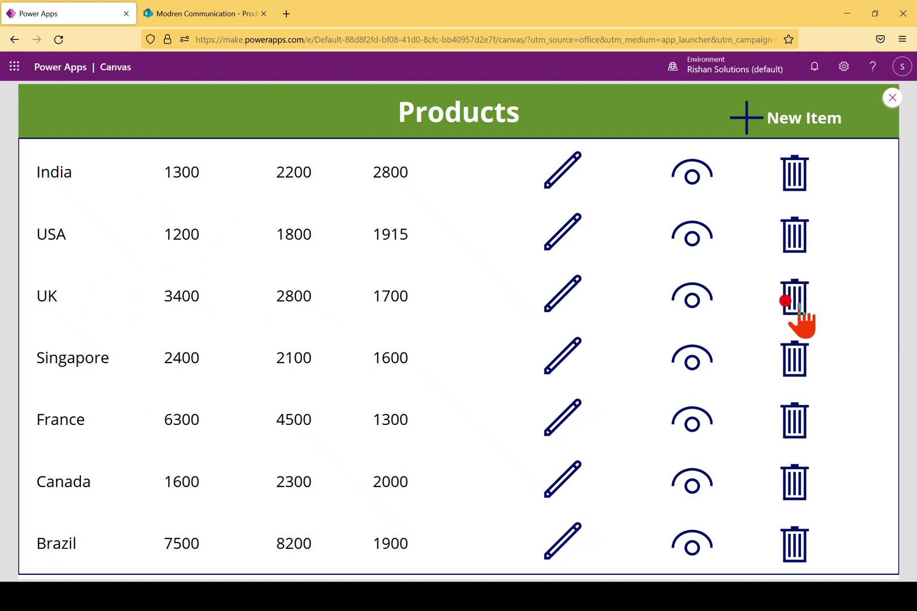
click(797, 301)
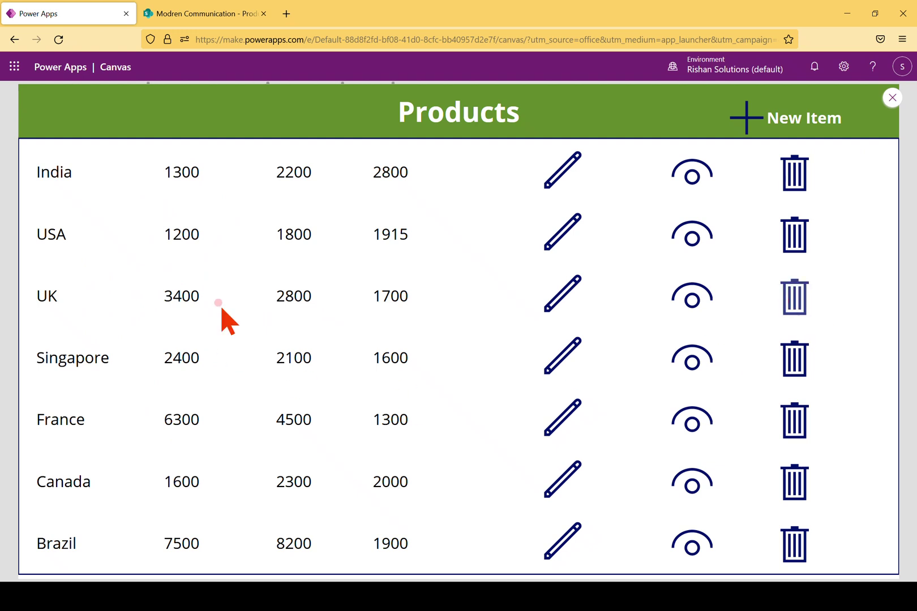
click(232, 17)
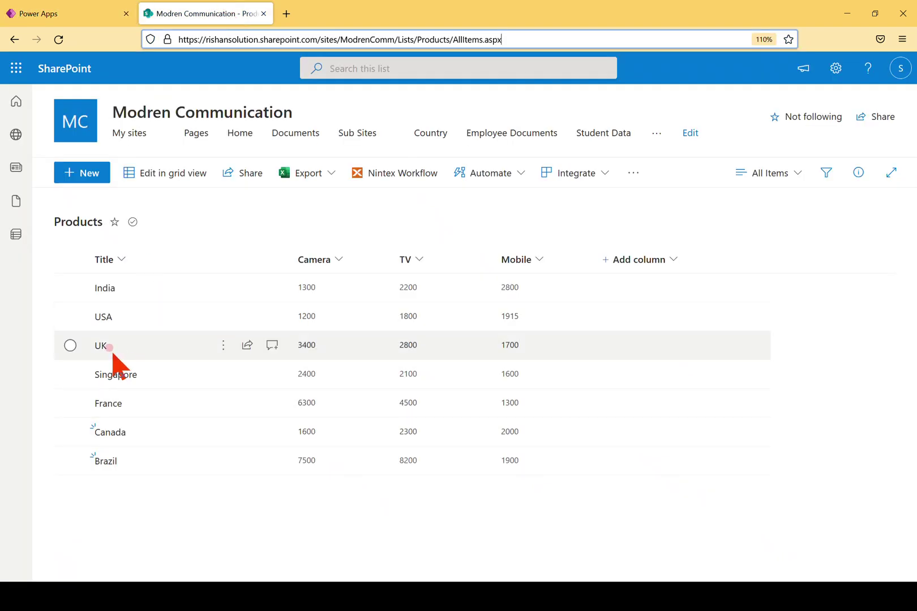
click(65, 49)
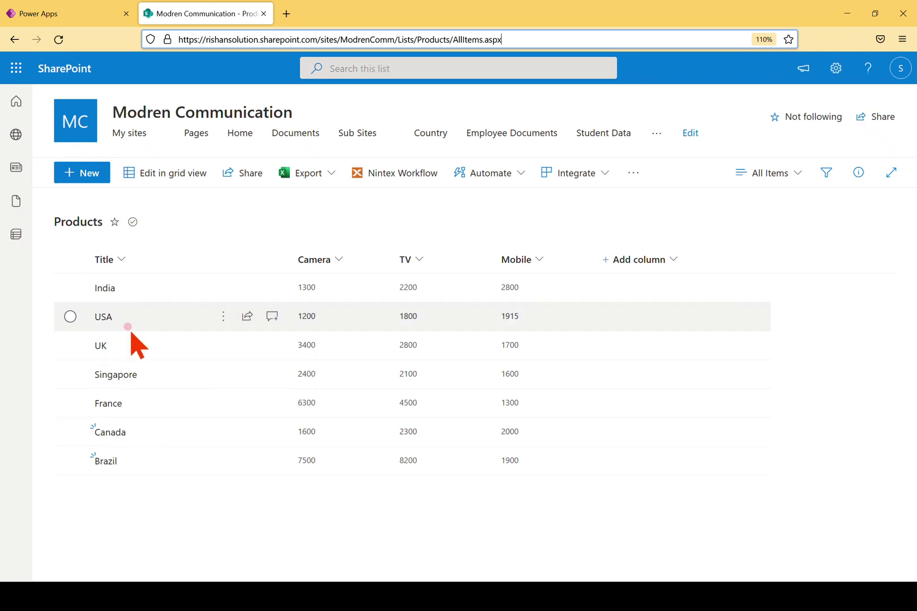
click(58, 39)
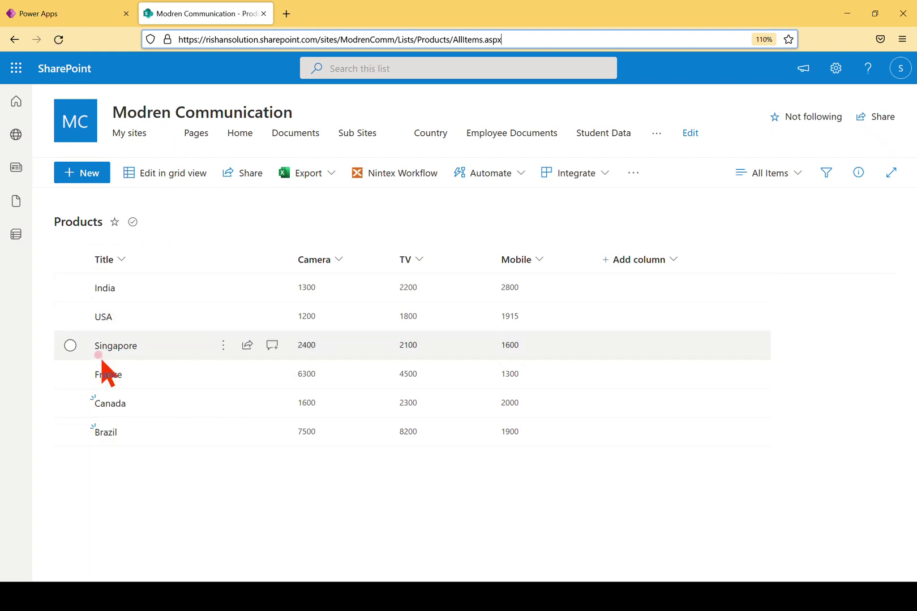
Step: Return to Power Apps, exit the app preview and dismiss the tip about testing on the canvas
click(35, 12)
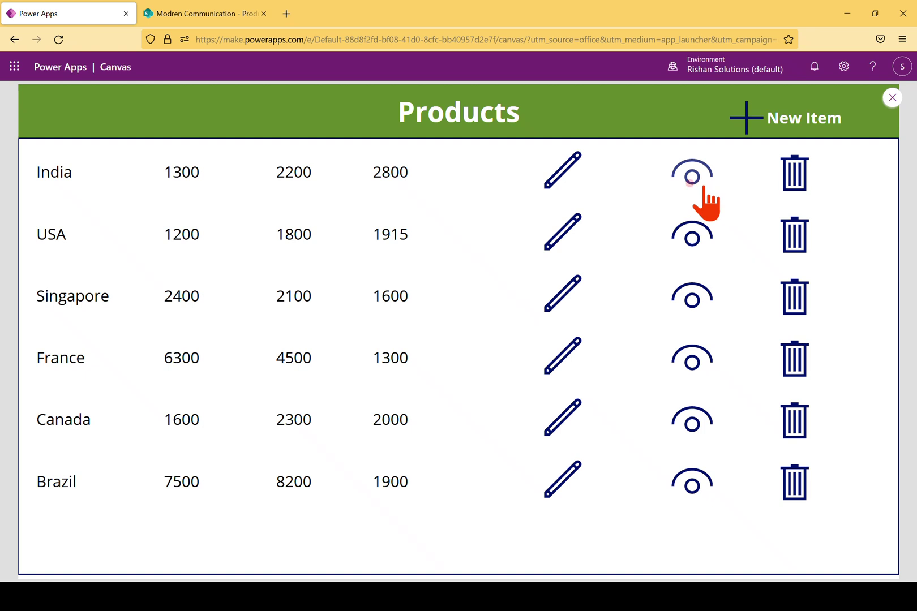
click(893, 97)
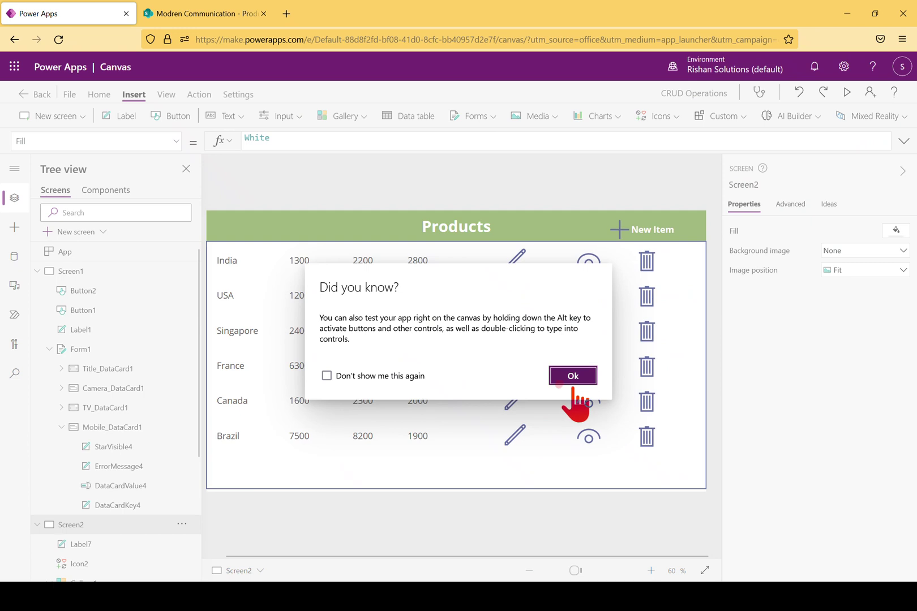
click(569, 378)
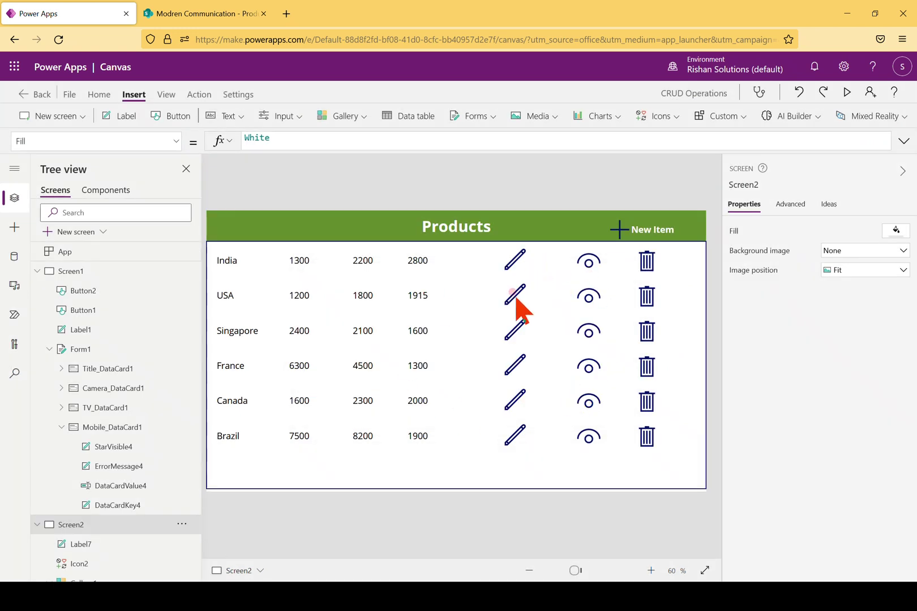
Step: Replace the gallery pencil icon's OnSelect formula with a Set function that stores ThisItem.ID in the variable ItemID
click(514, 262)
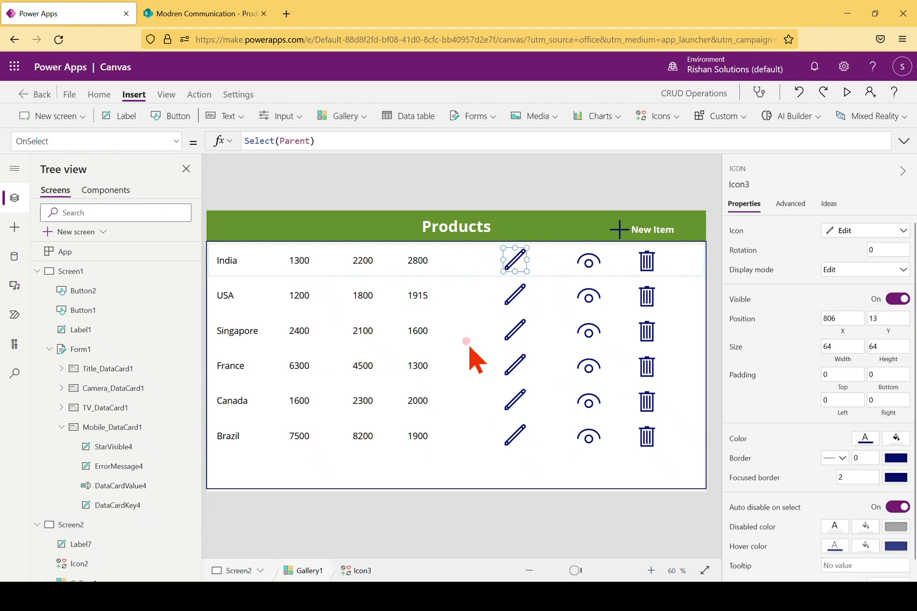
drag(323, 141, 242, 145)
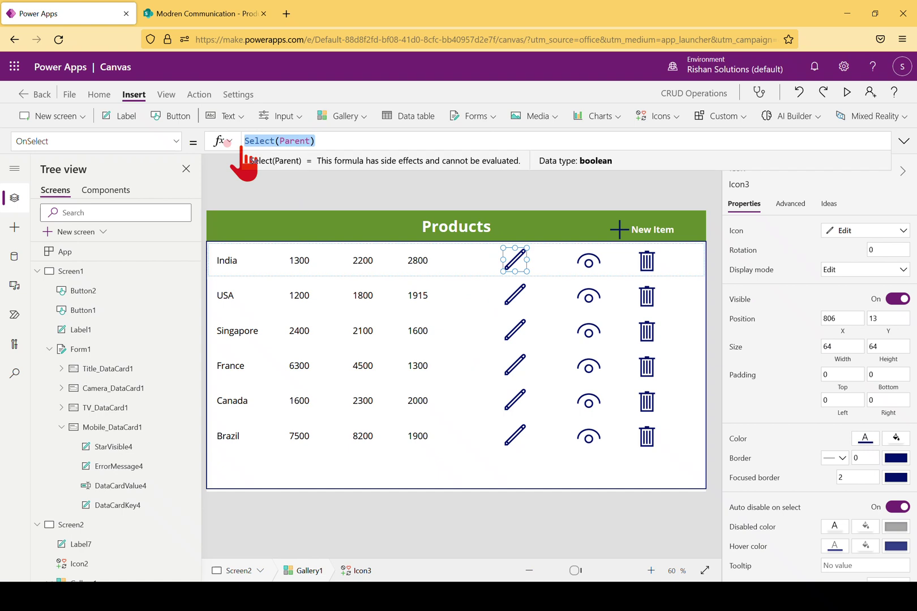
key(BackSpace)
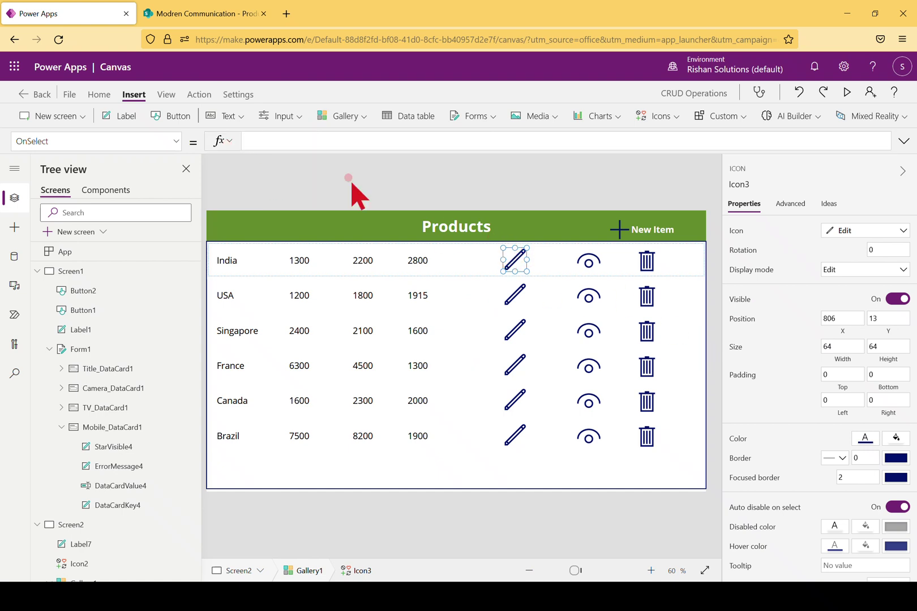
text(Set)
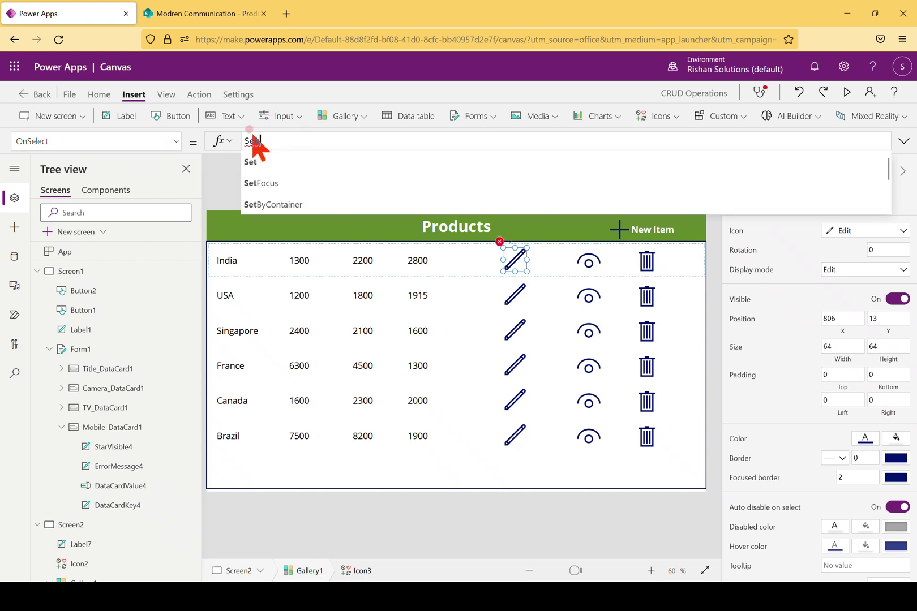
click(255, 162)
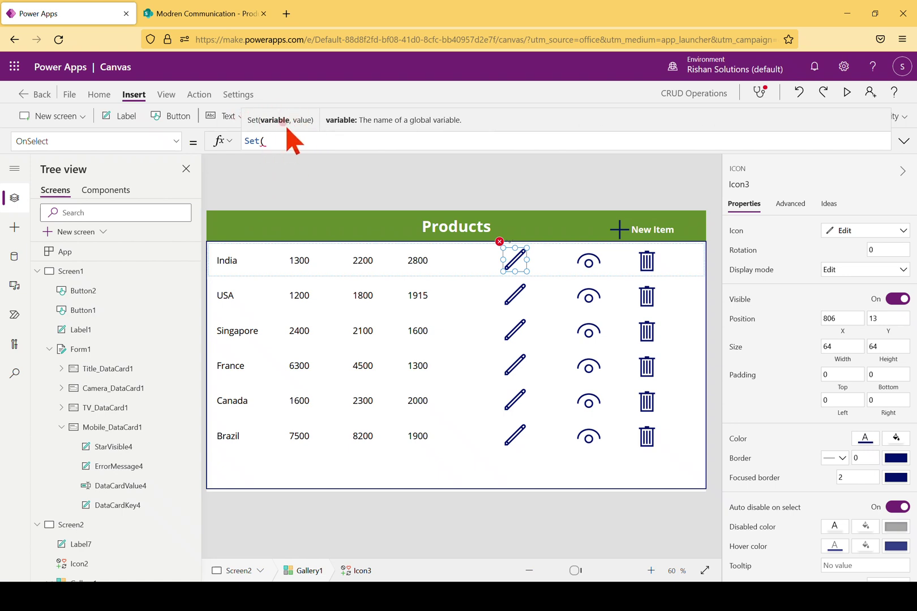
text(mID, )
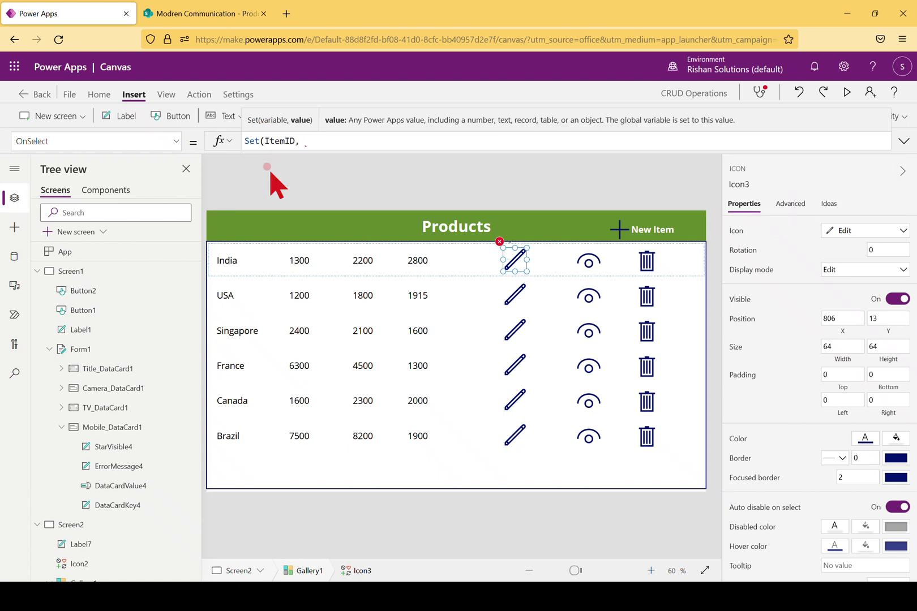
text(This)
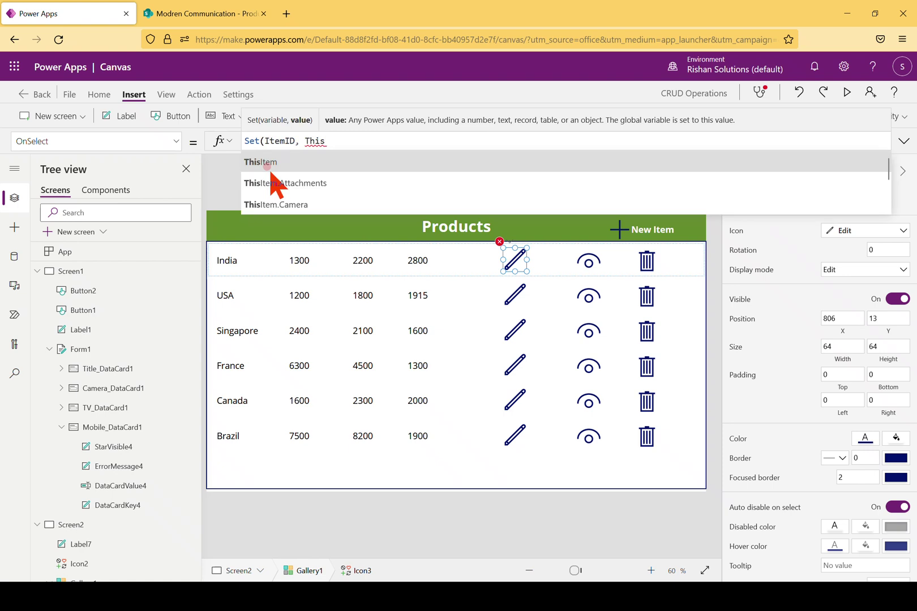
text(Item.ID)
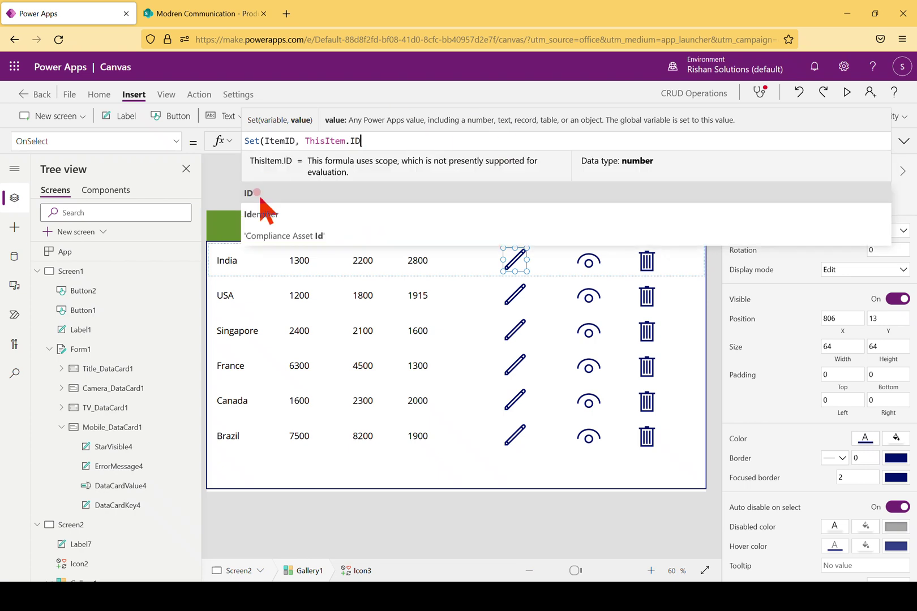
click(257, 193)
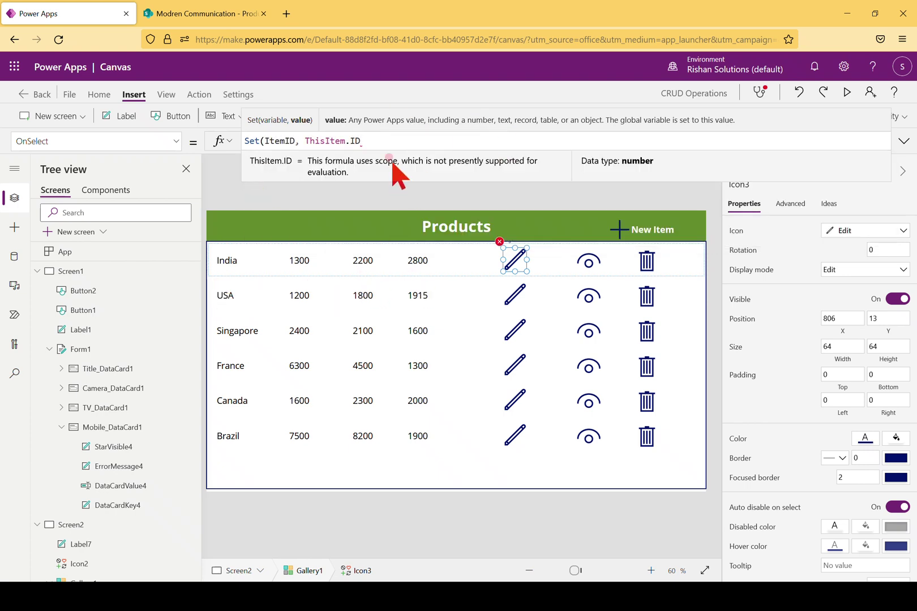
Step: Close the Set function and append Navigate(Screen1) to the pencil icon's OnSelect formula
text(); N)
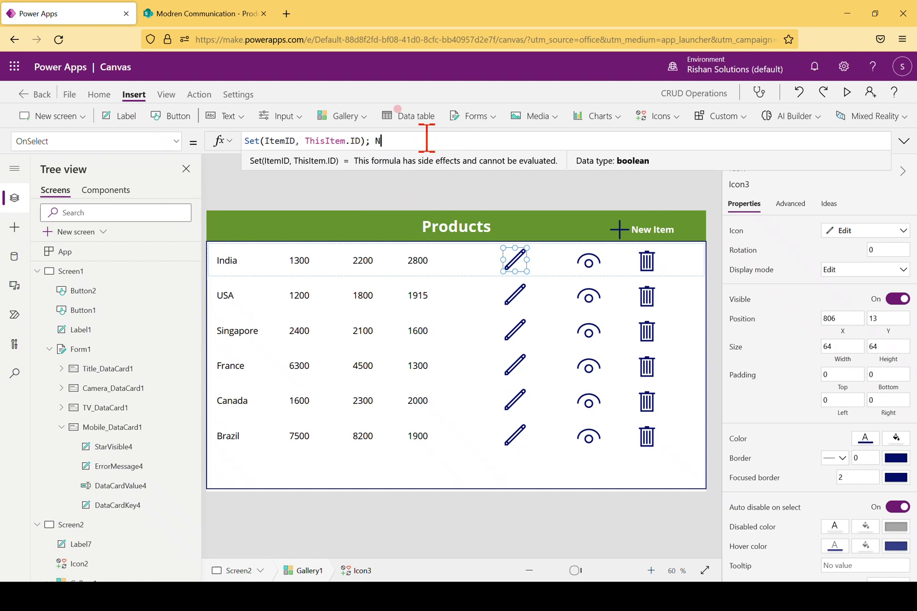
text(iagte)
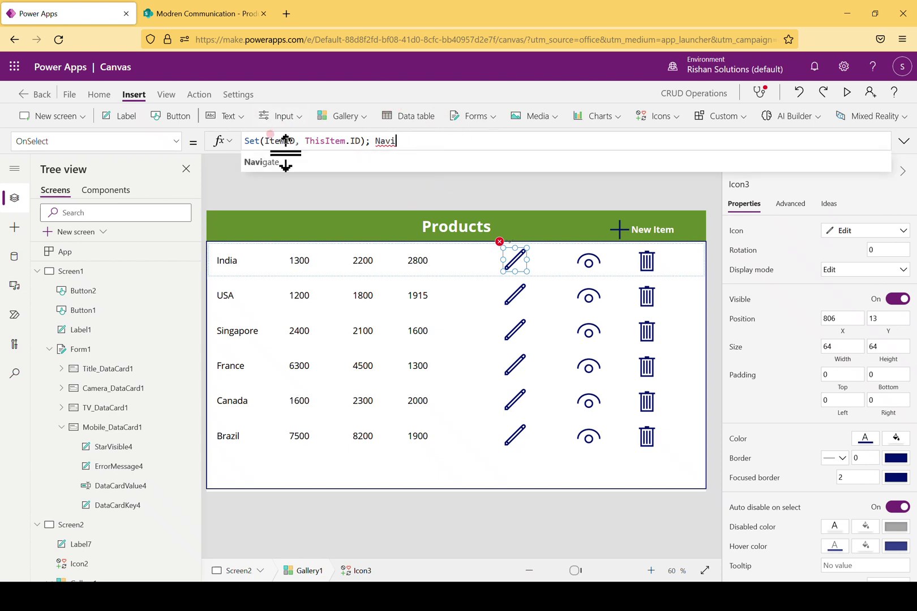
click(291, 164)
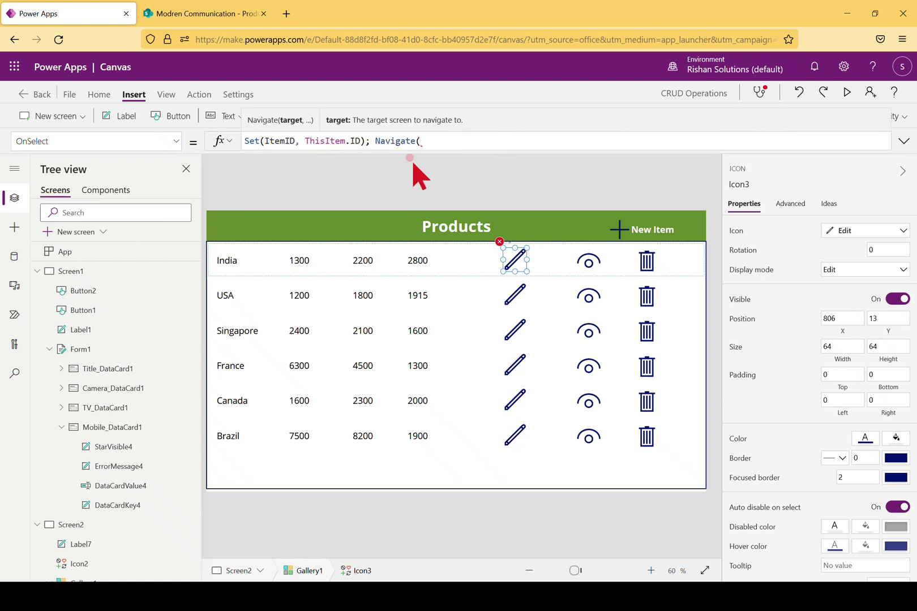
text(Scree)
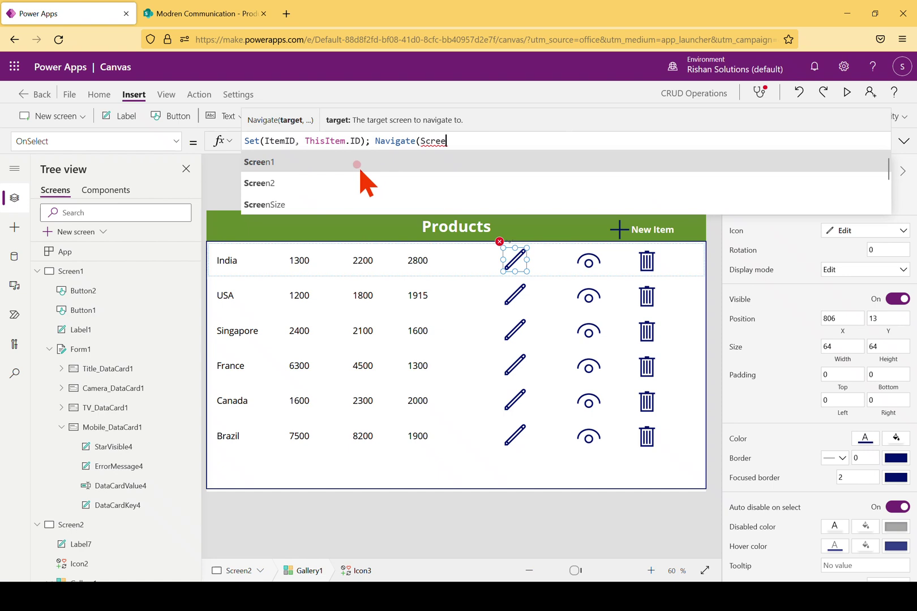
click(357, 164)
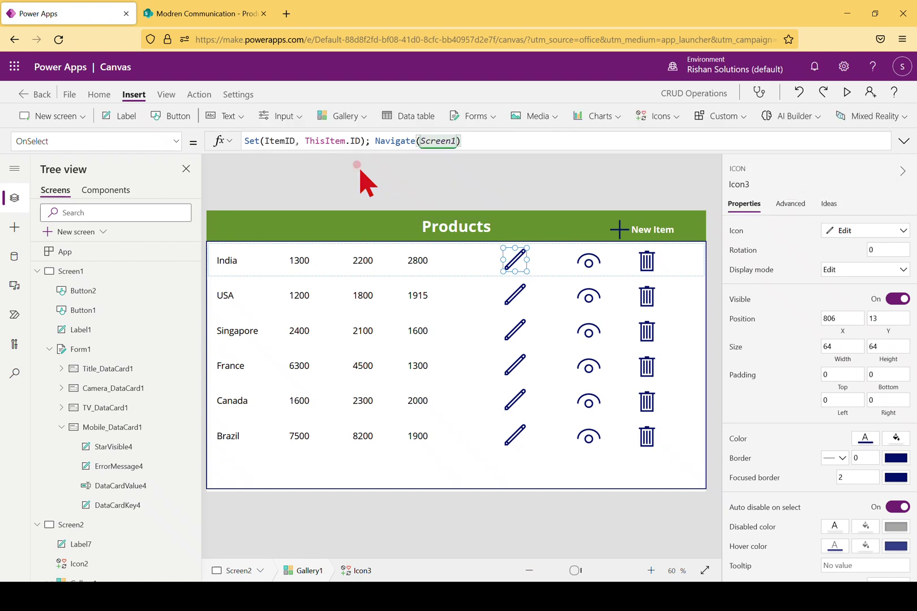
Step: Append EditForm(Form1); to the gallery pencil icon's OnSelect formula
text(; Edit)
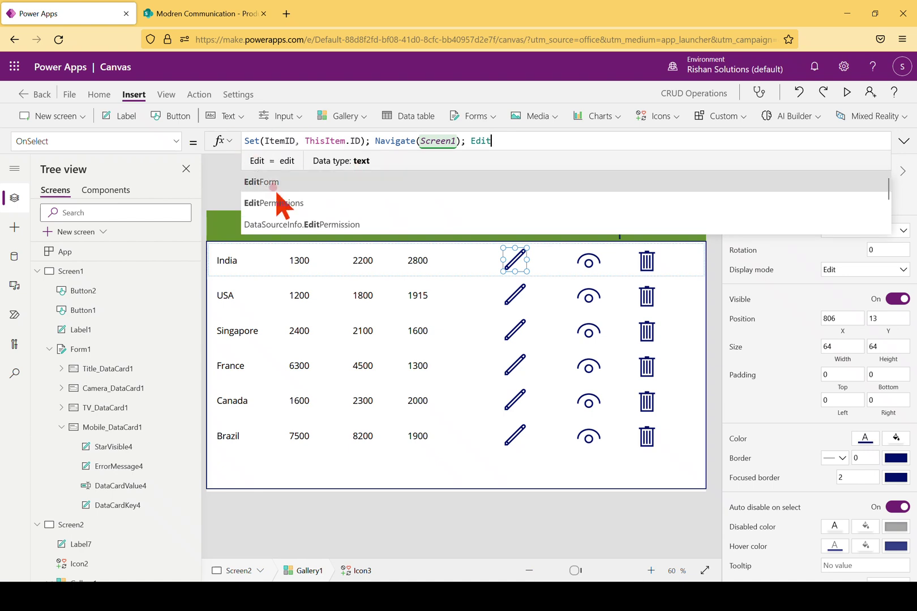
click(275, 189)
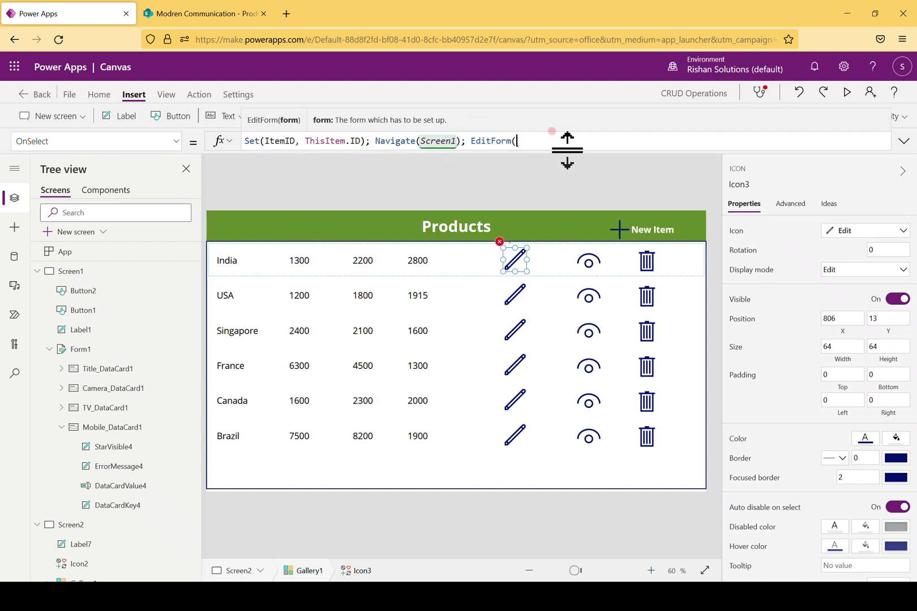
text(Form)
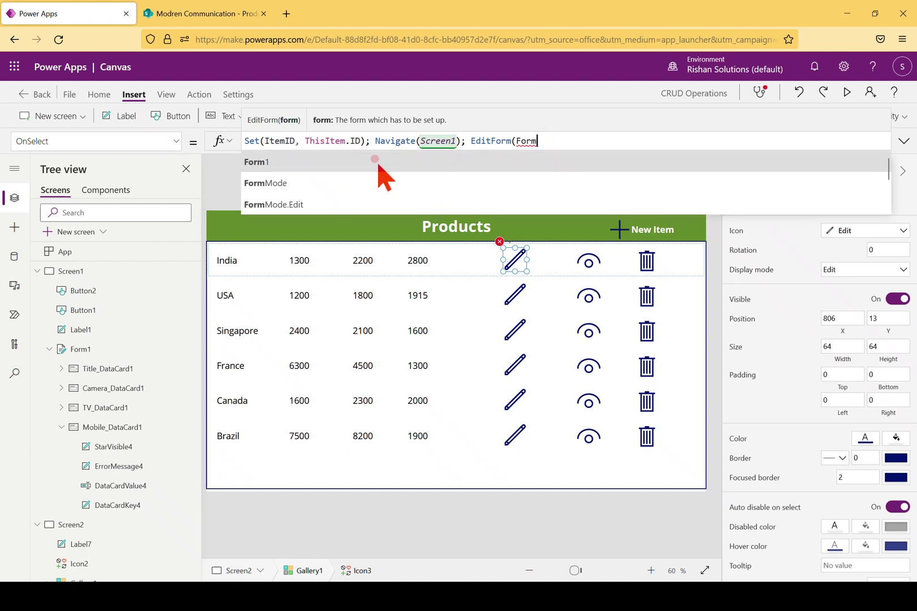
click(375, 161)
text();)
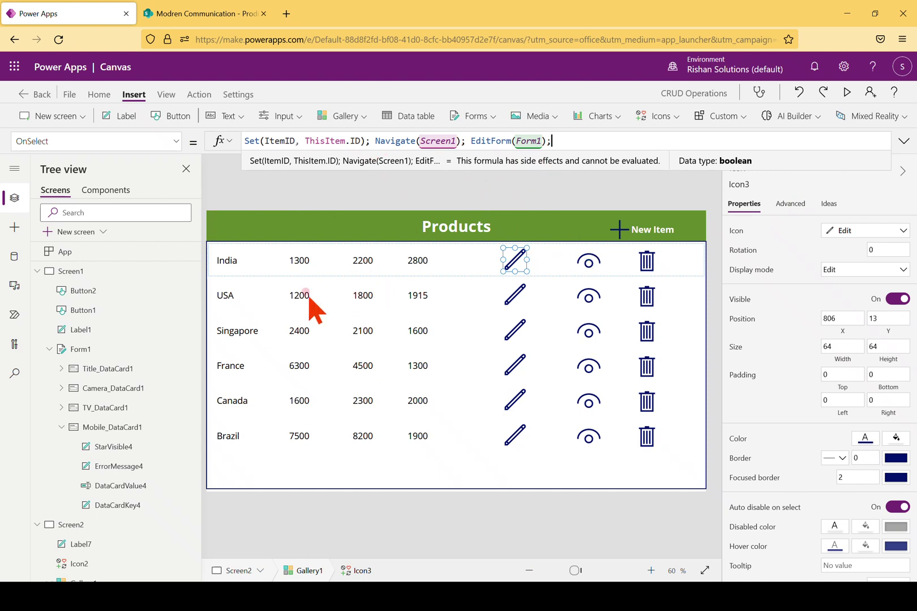
Step: Select Form1 on Screen1 and open its Item property's formula for editing
click(83, 272)
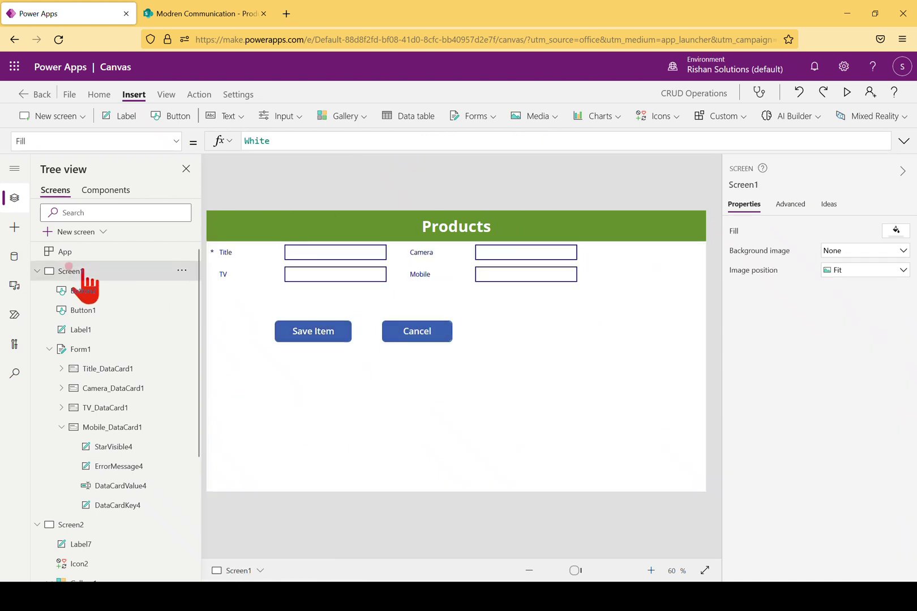
click(248, 313)
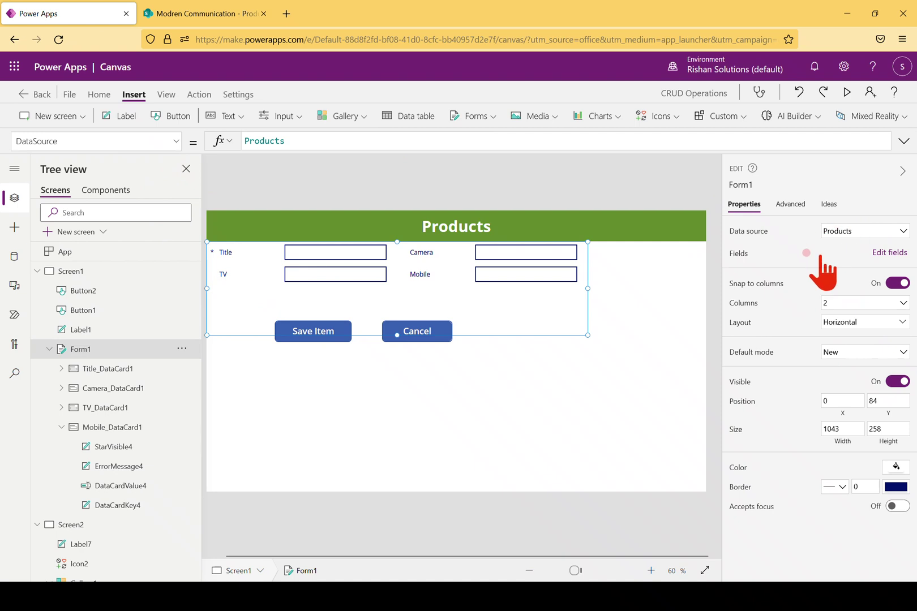
click(159, 143)
drag(179, 236, 182, 343)
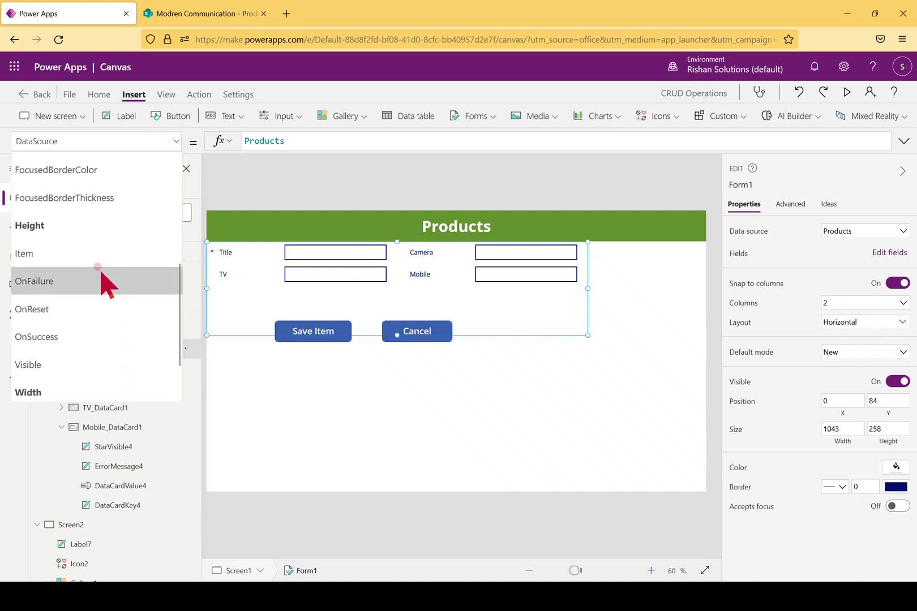
click(67, 256)
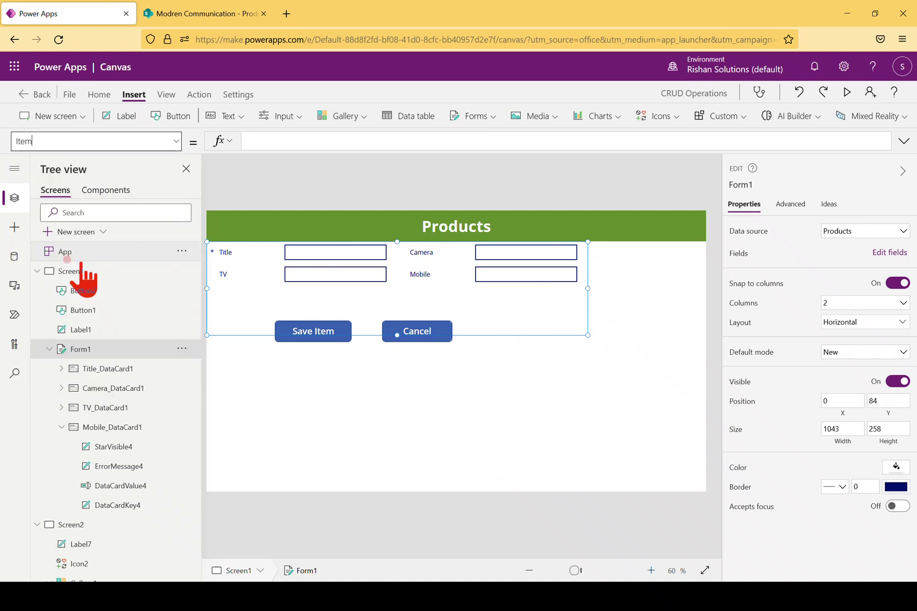
click(305, 144)
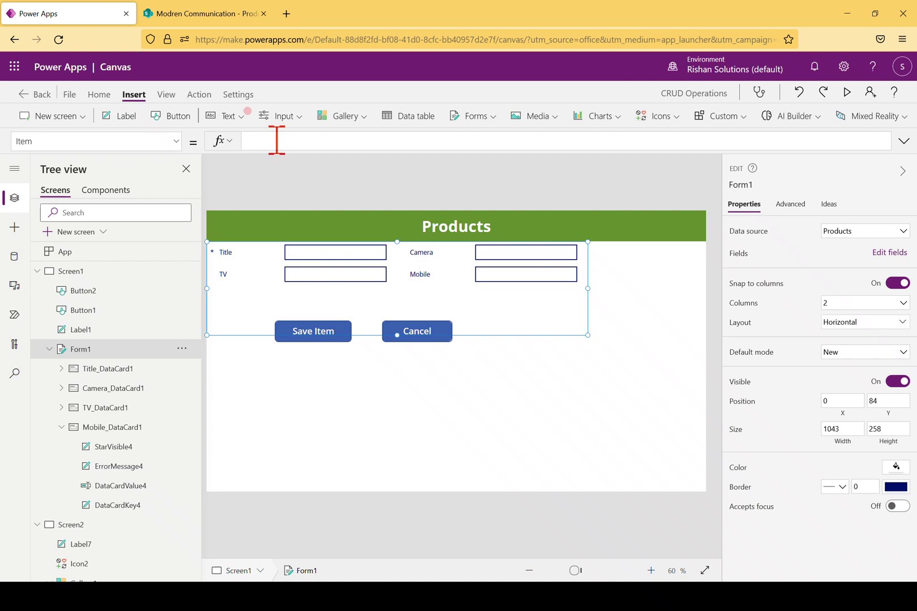
text(m)
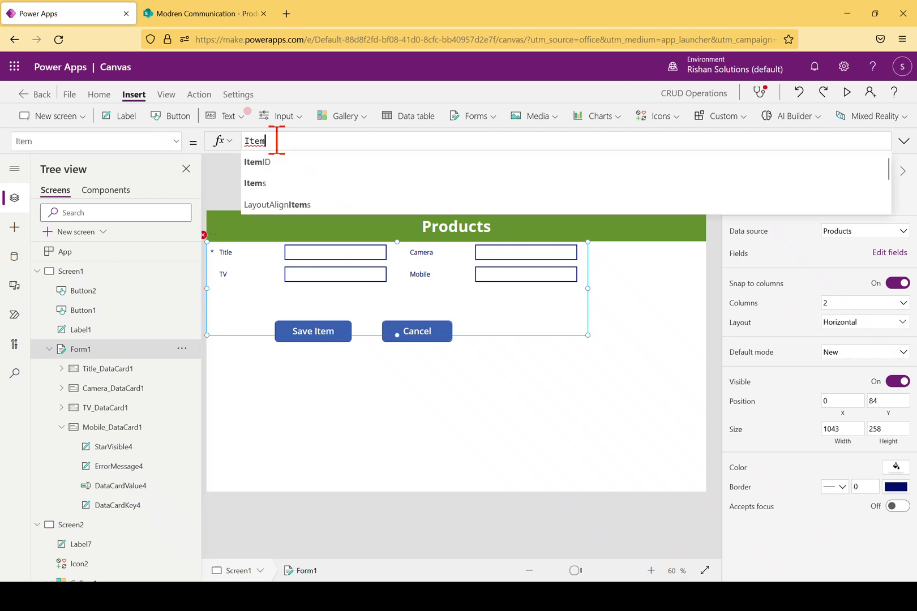
click(274, 164)
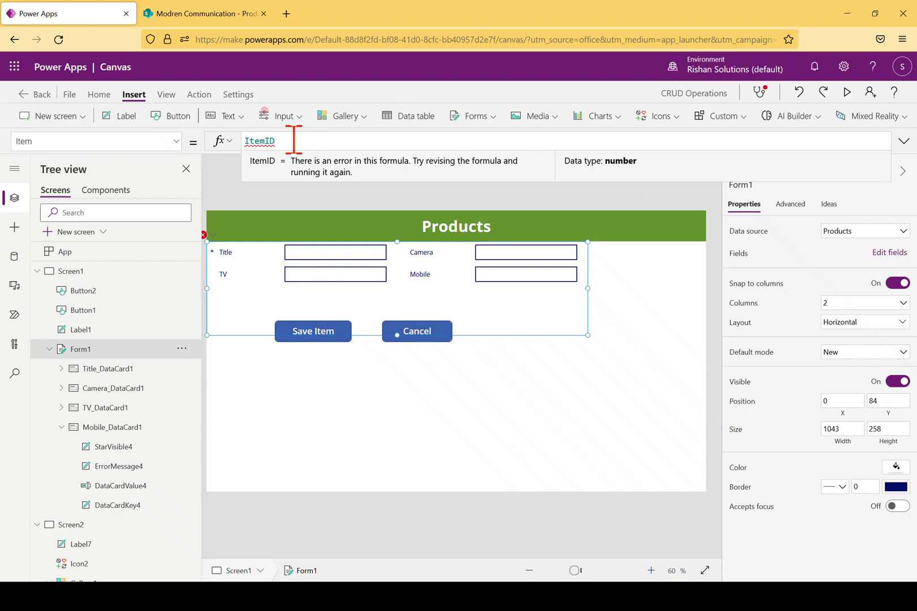
key(BackSpace)
key(BackSpace)
key(BackSpace)
key(BackSpace)
key(BackSpace)
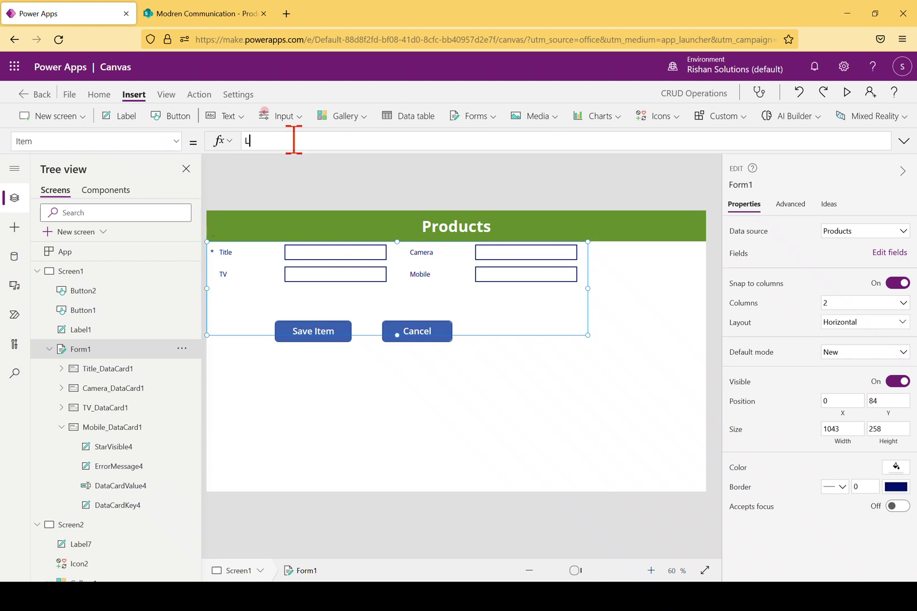
Step: Set Form1's Item property to LookUp(Products, ID = ItemID) and expand the formula's result preview
text(Lookup)
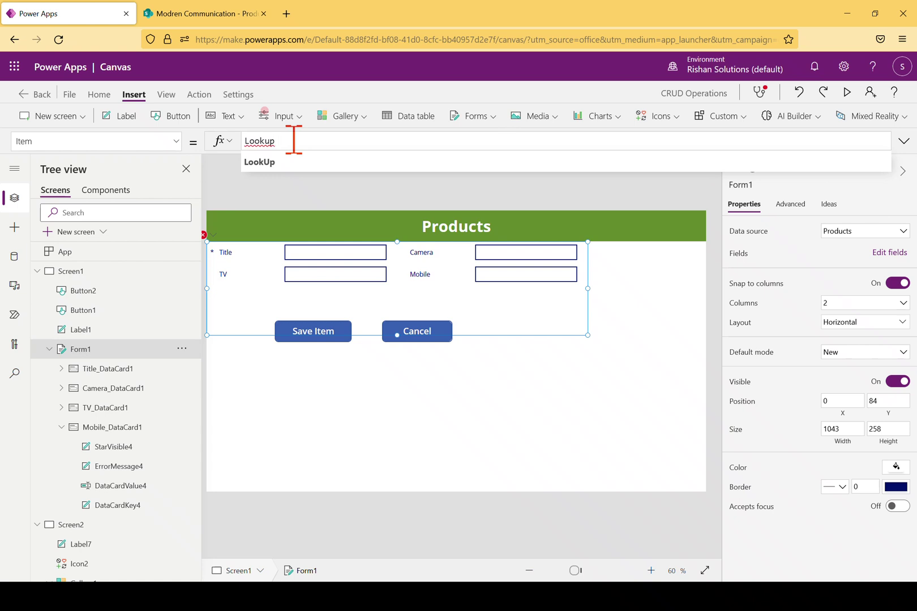
click(290, 162)
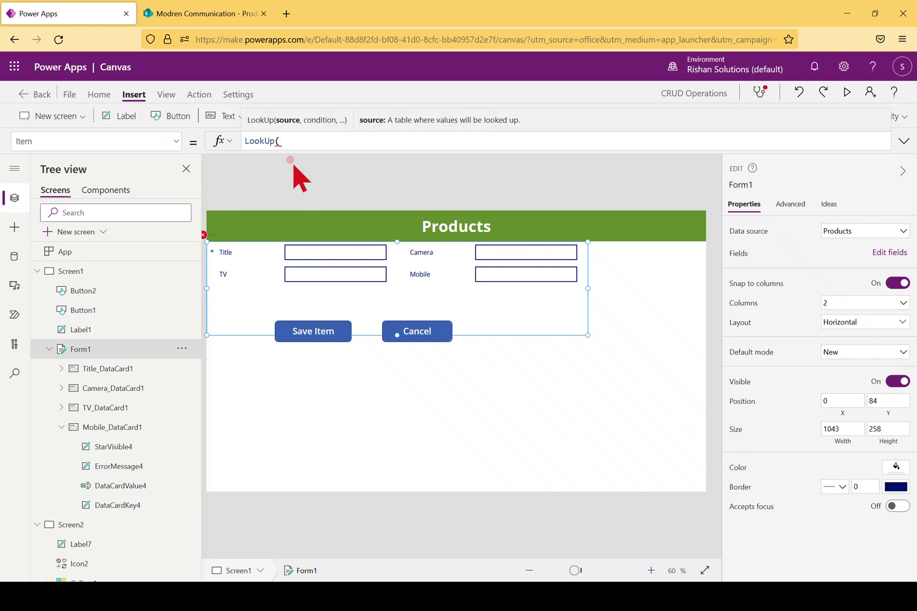
text(Prod)
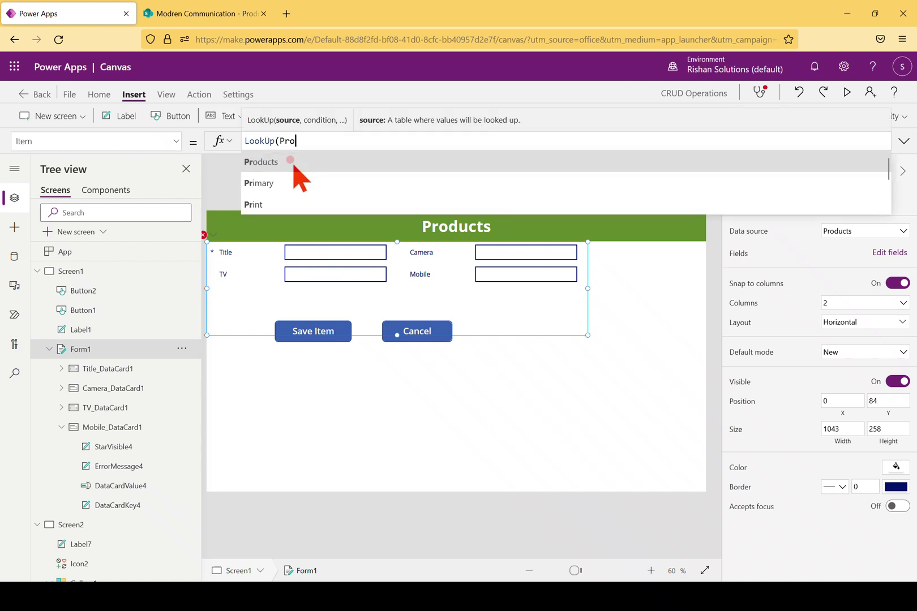
click(283, 163)
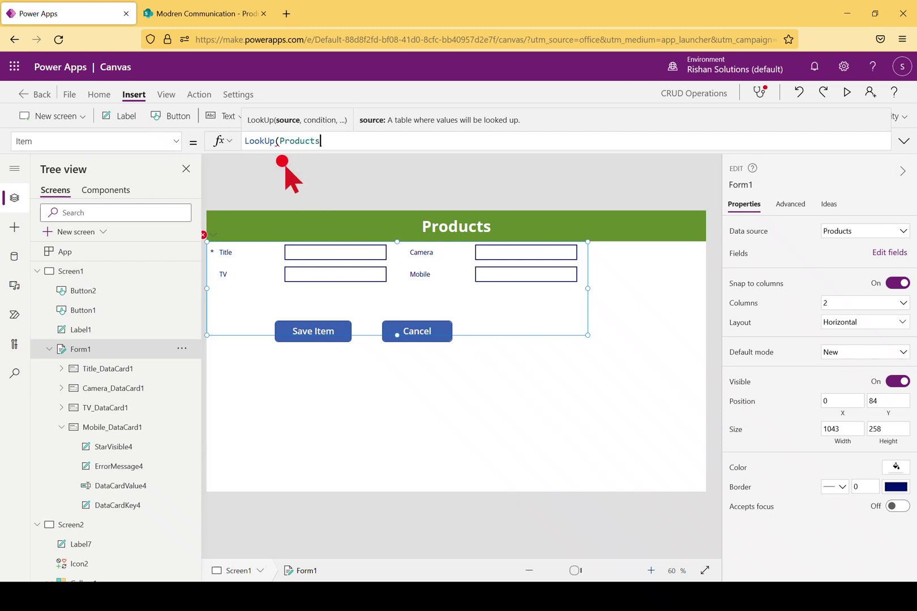
text(, )
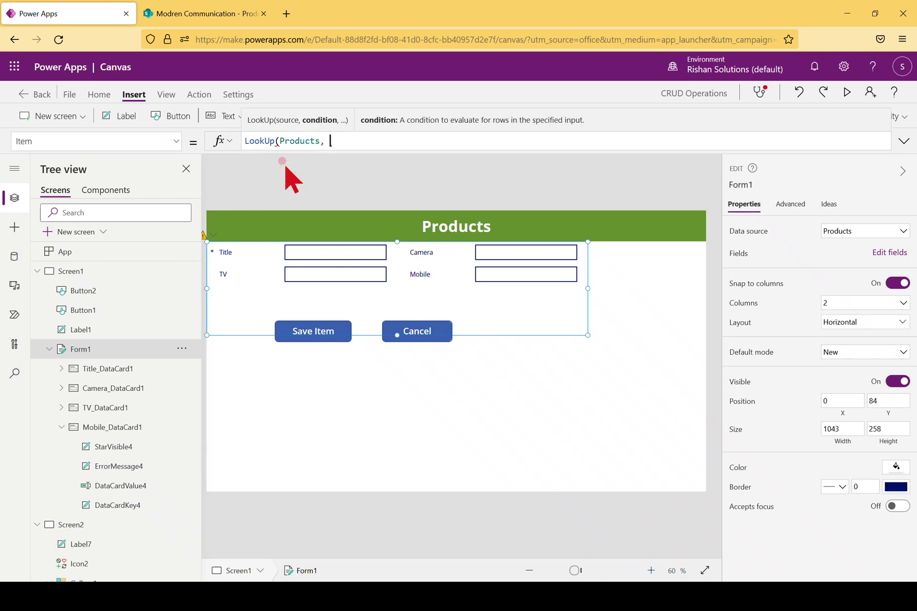
text(ID)
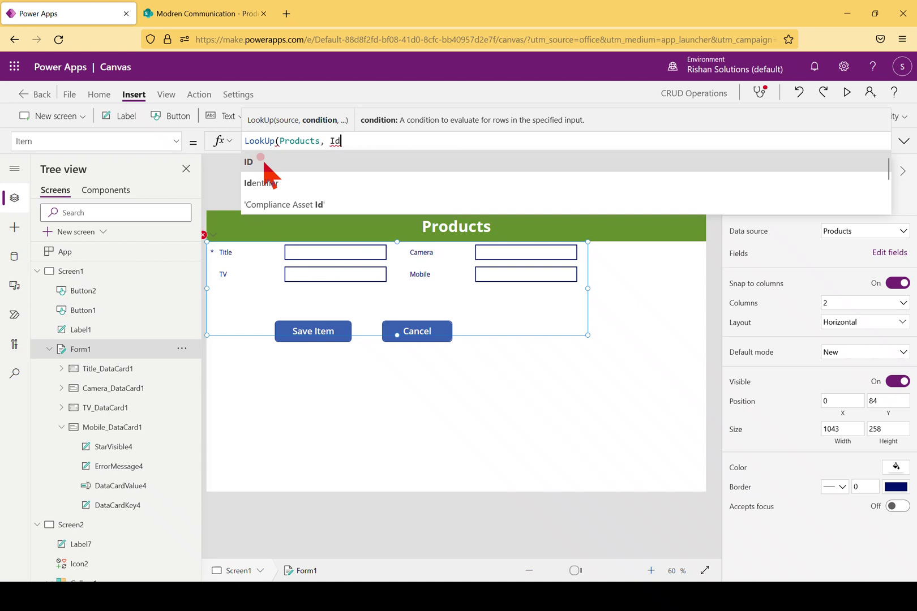
click(260, 159)
text(= )
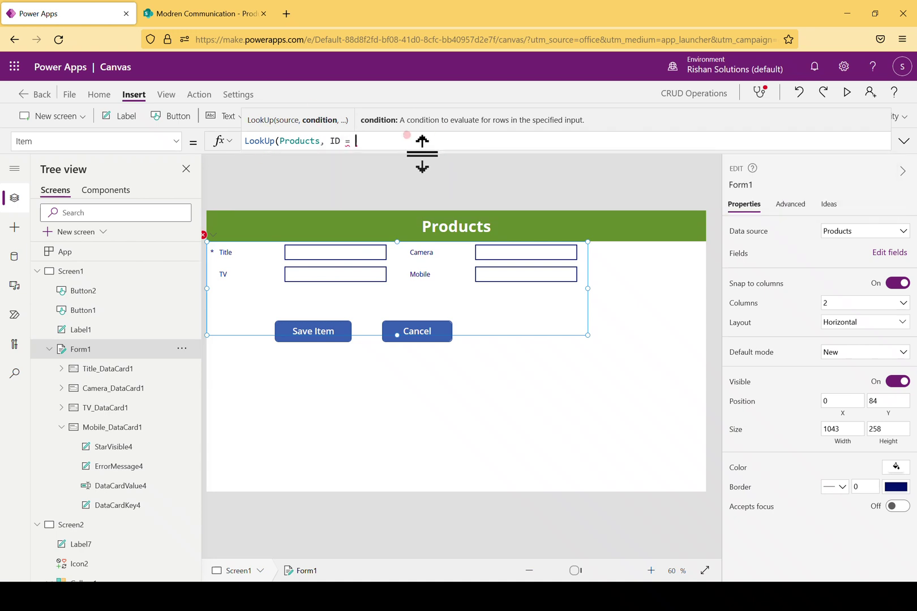
text(Ite)
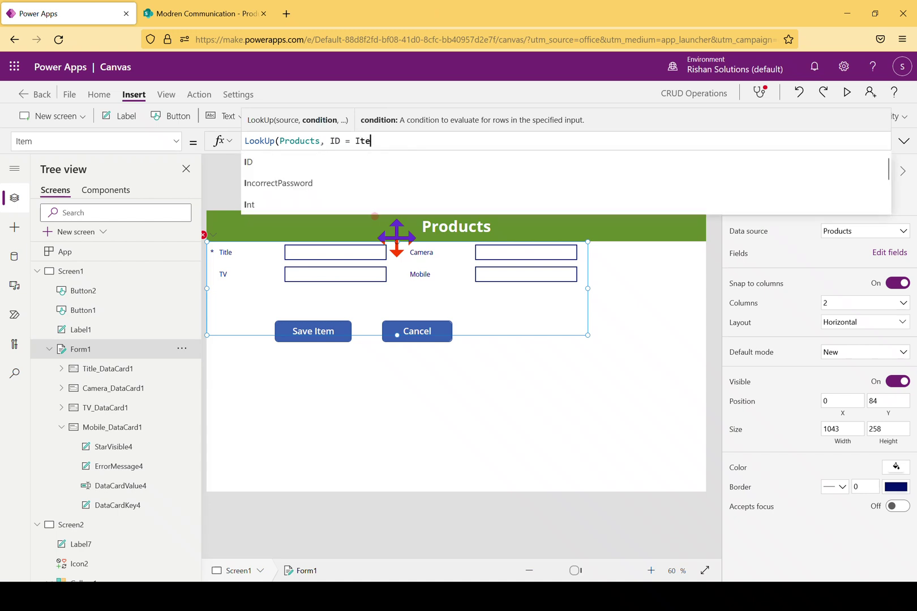
click(291, 164)
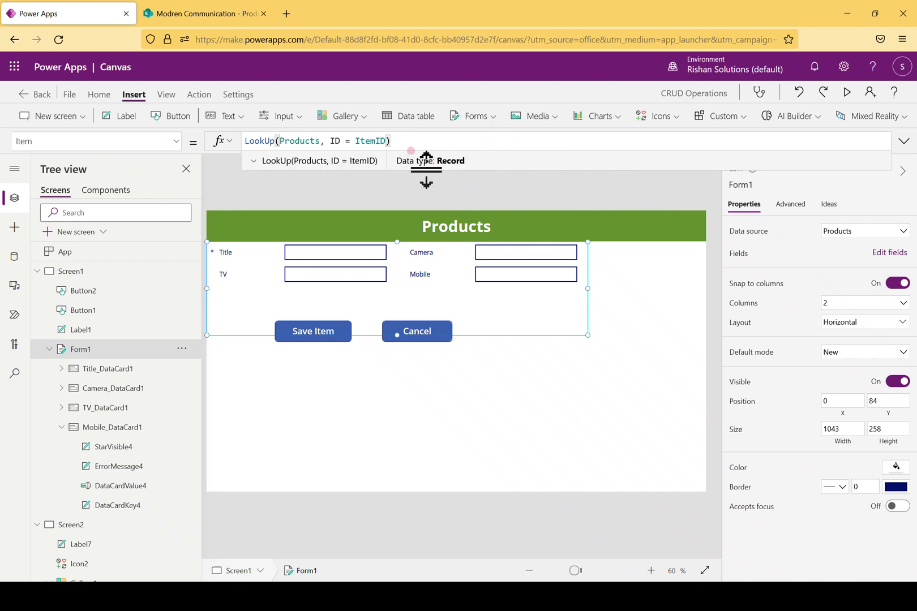
click(253, 162)
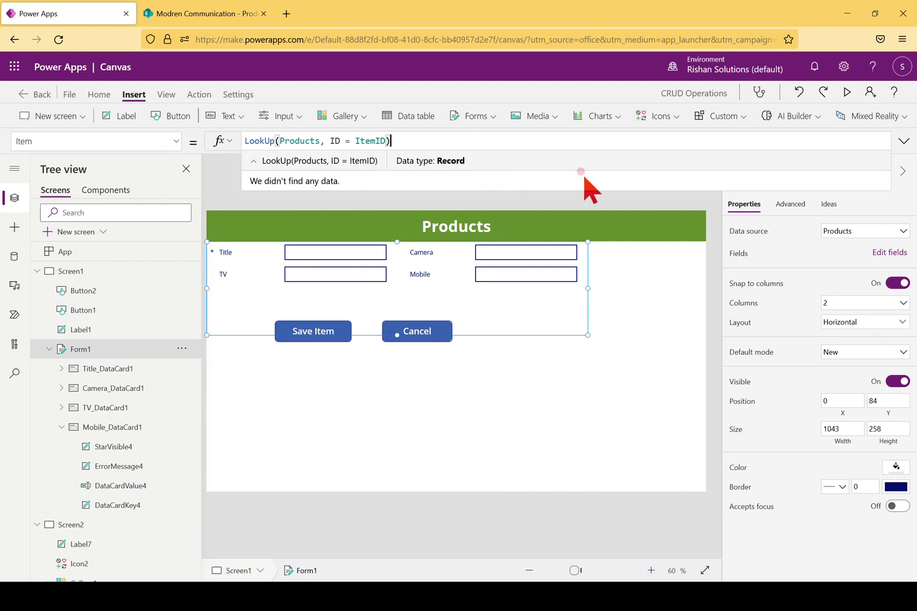
Step: Preview the app, cancel the blank form to return to the gallery, and open the India item for editing
click(849, 94)
click(391, 302)
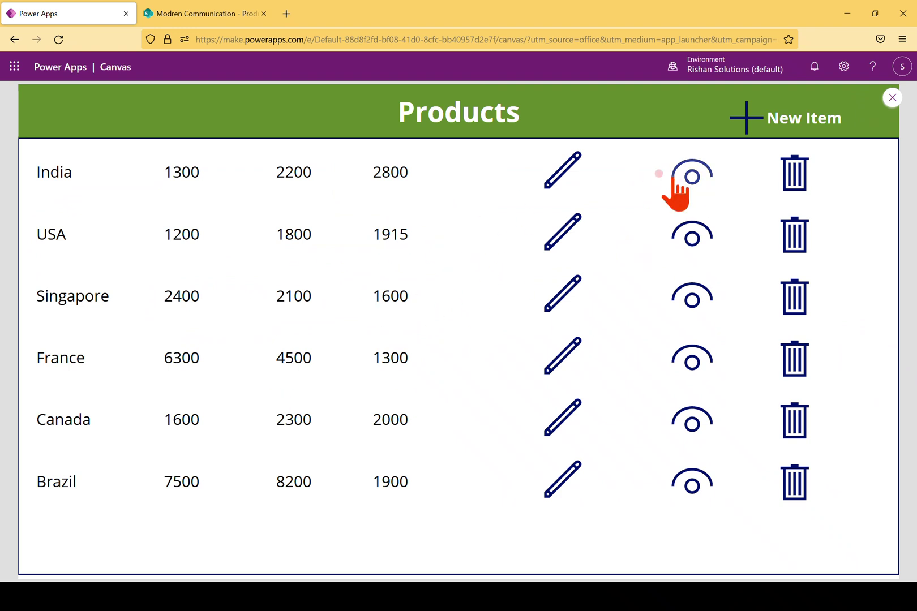
click(558, 179)
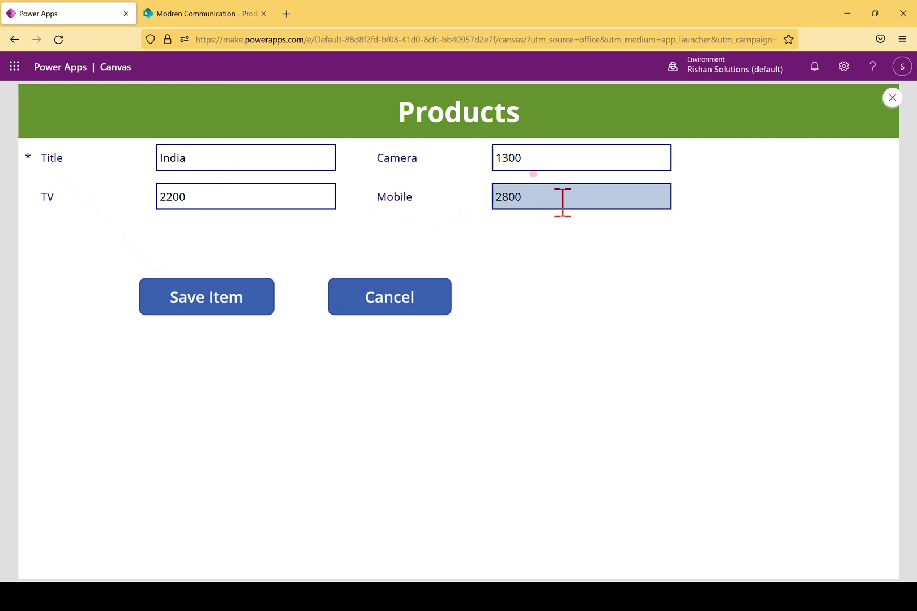
Step: Set the India item's Mobile to 3300 and Camera to 23000, and save the item
drag(537, 200, 461, 194)
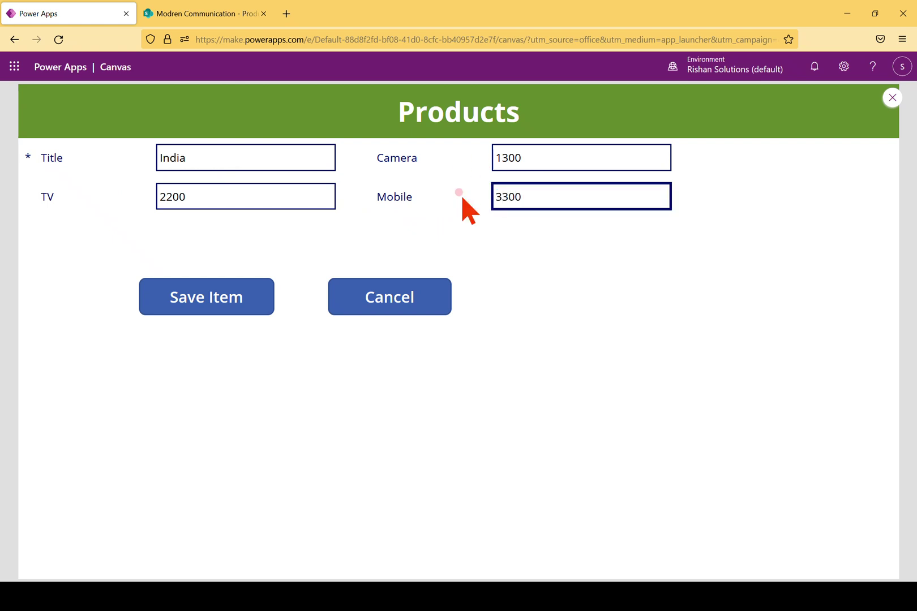
click(234, 198)
drag(526, 153, 419, 156)
text(2)
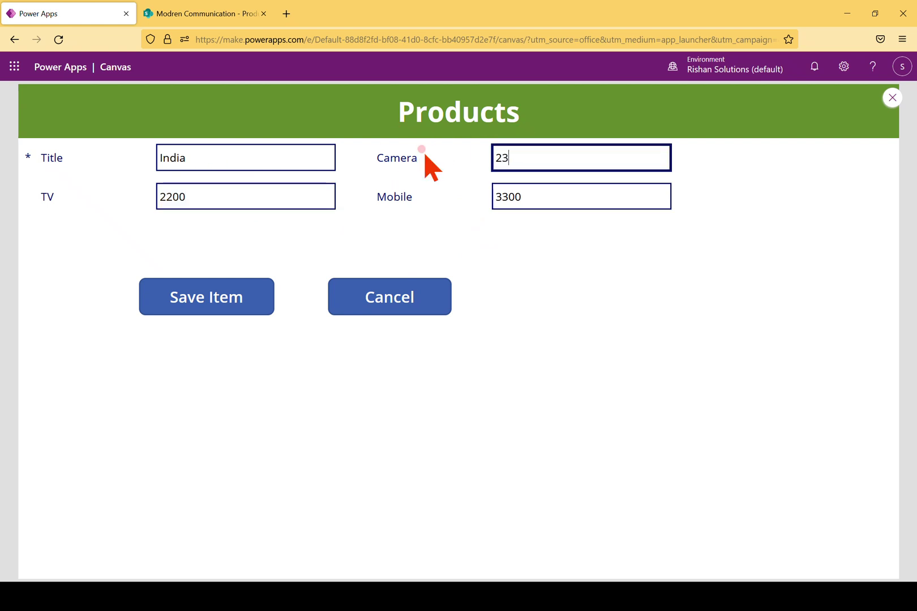
click(746, 396)
click(199, 296)
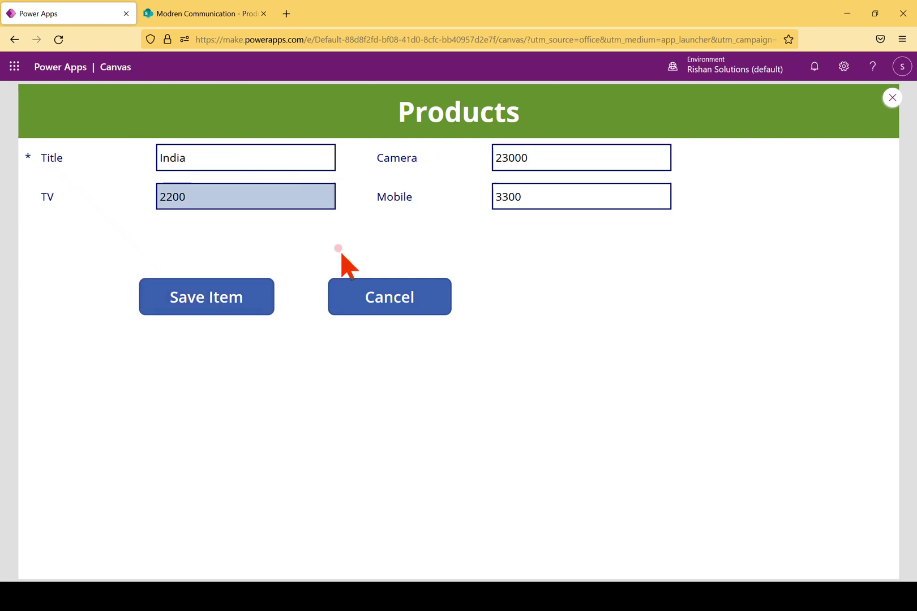
click(224, 303)
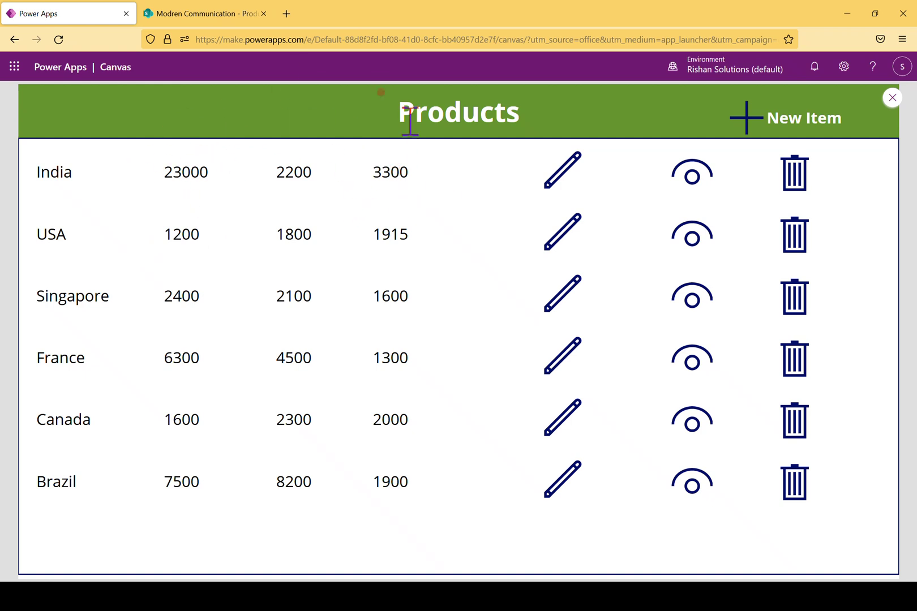
Step: Switch to the SharePoint Products list and refresh it to check the India item's edited values
click(169, 18)
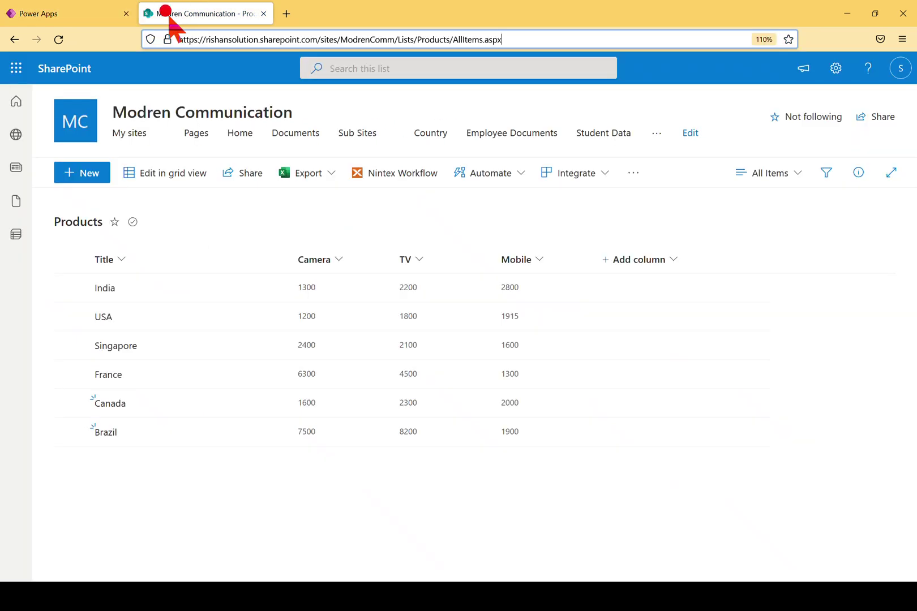
click(58, 39)
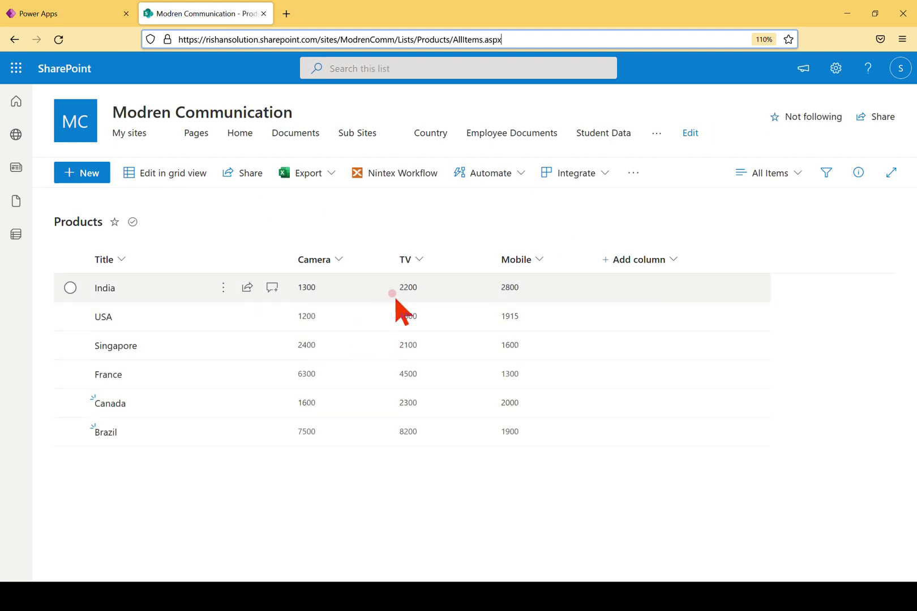
click(61, 45)
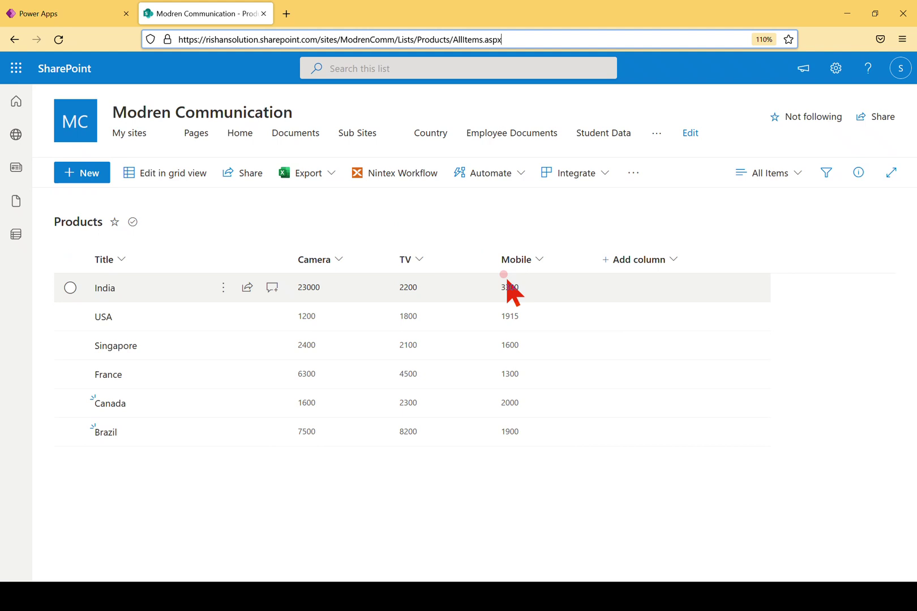
Step: Return to the Power Apps preview, set the Canada item's TV to 4200 and Camera to 18000, and save the item
click(82, 16)
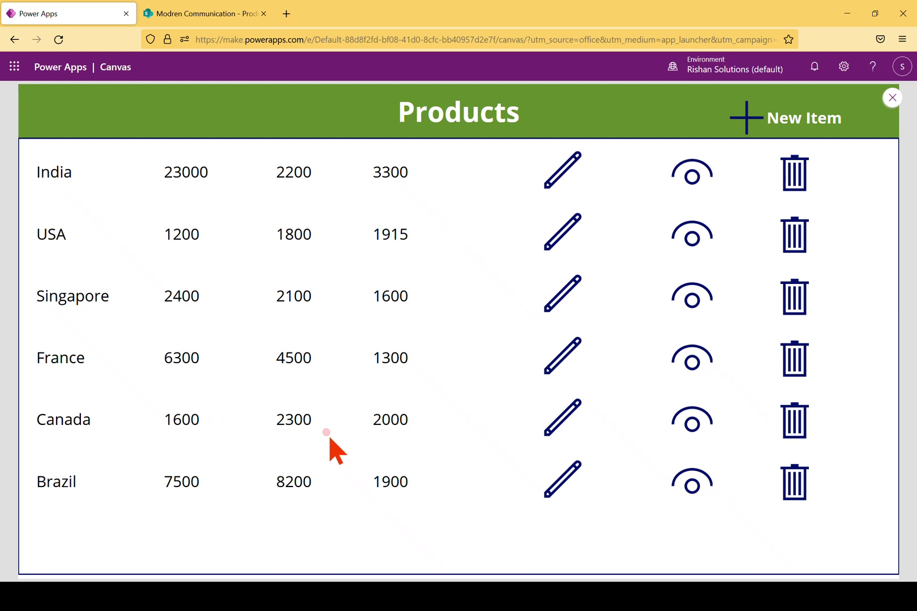
click(552, 419)
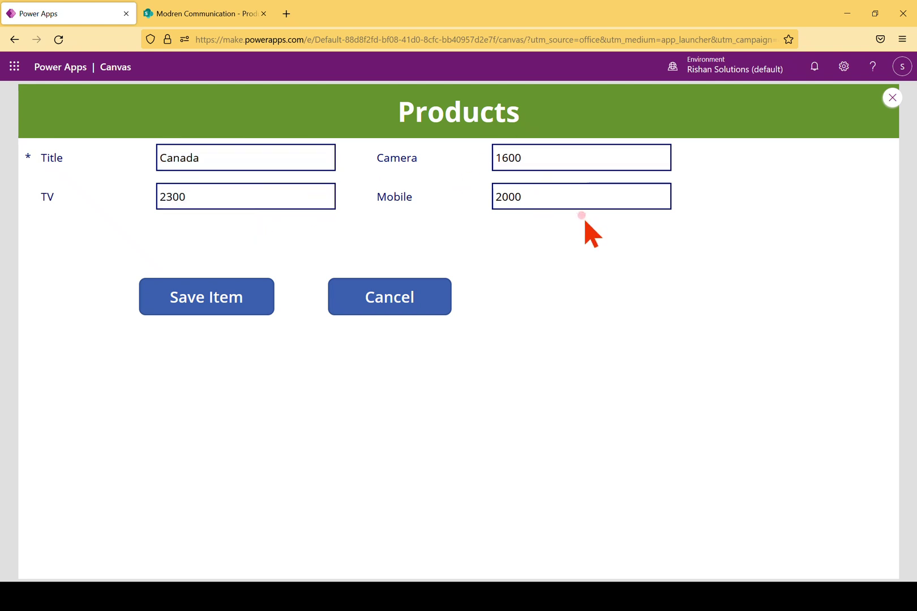
click(202, 195)
drag(202, 196, 61, 184)
text(4)
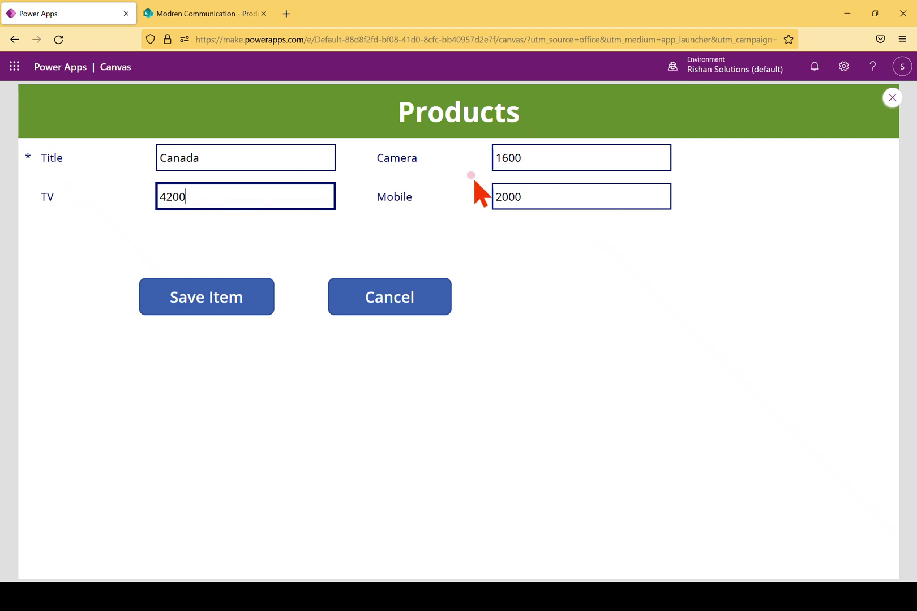
click(527, 157)
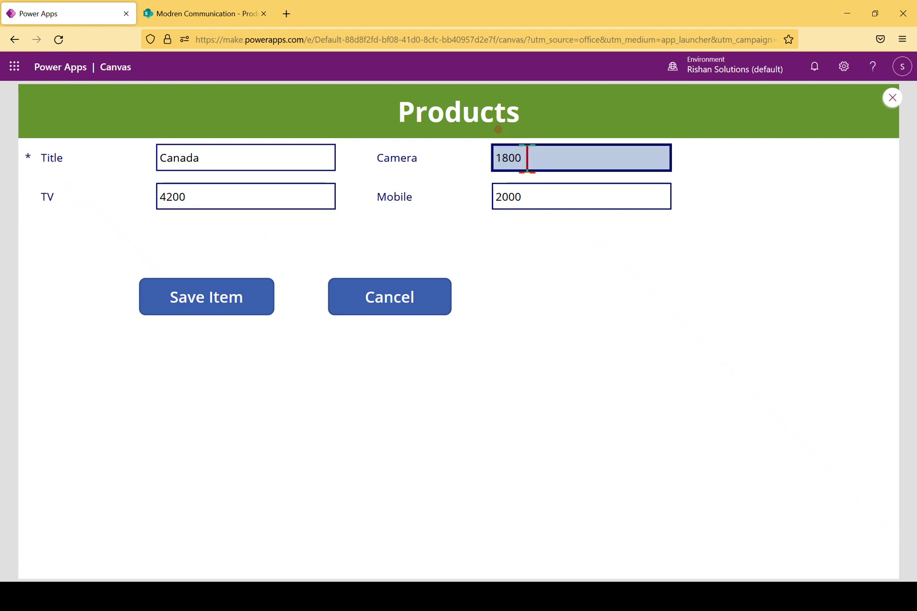
click(219, 297)
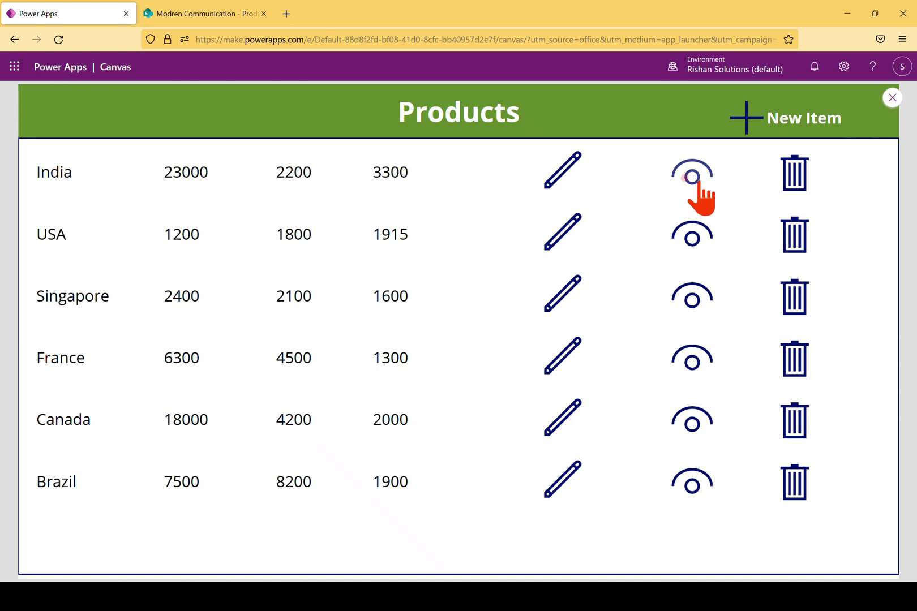
Step: Close the app preview and examine the OnSelect formula of the gallery's edit icon
click(891, 100)
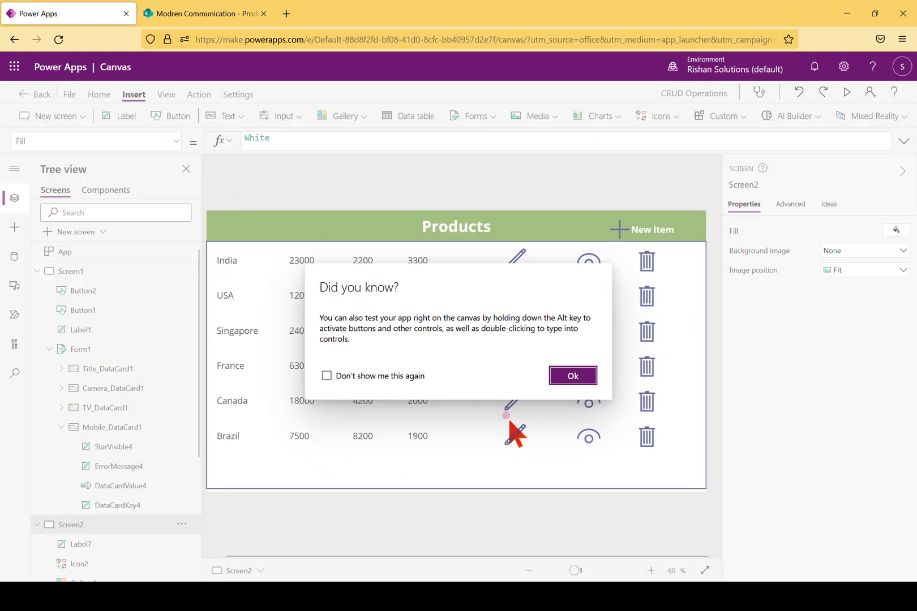
click(572, 376)
click(516, 259)
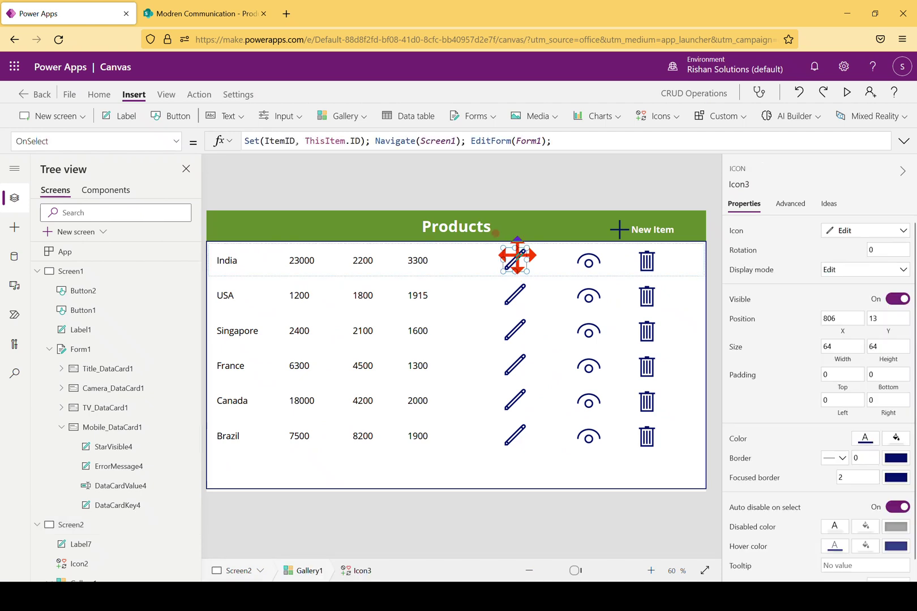
Step: Replace the gallery view icon's OnSelect formula with Set(ItemID, ThisItem.ID)
click(589, 265)
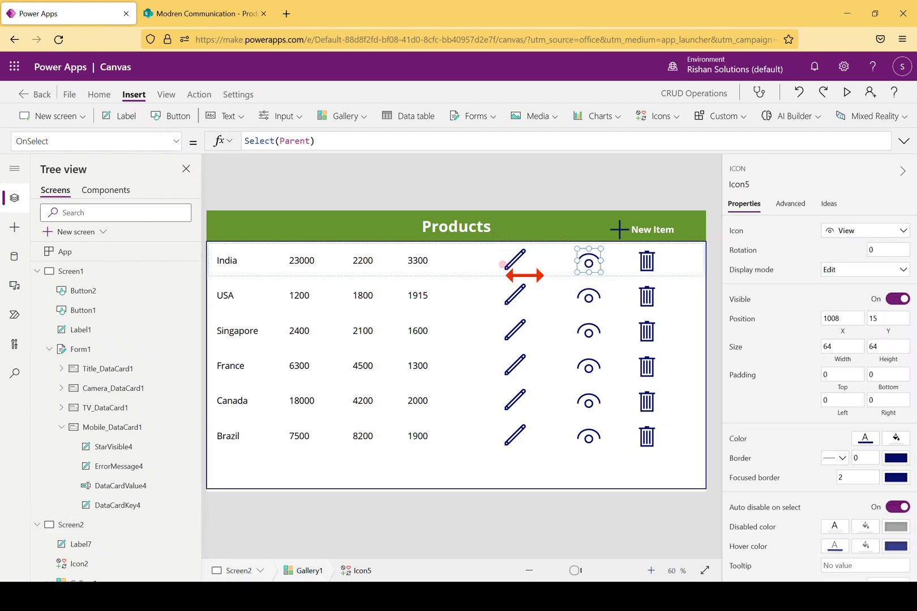
drag(364, 143, 179, 134)
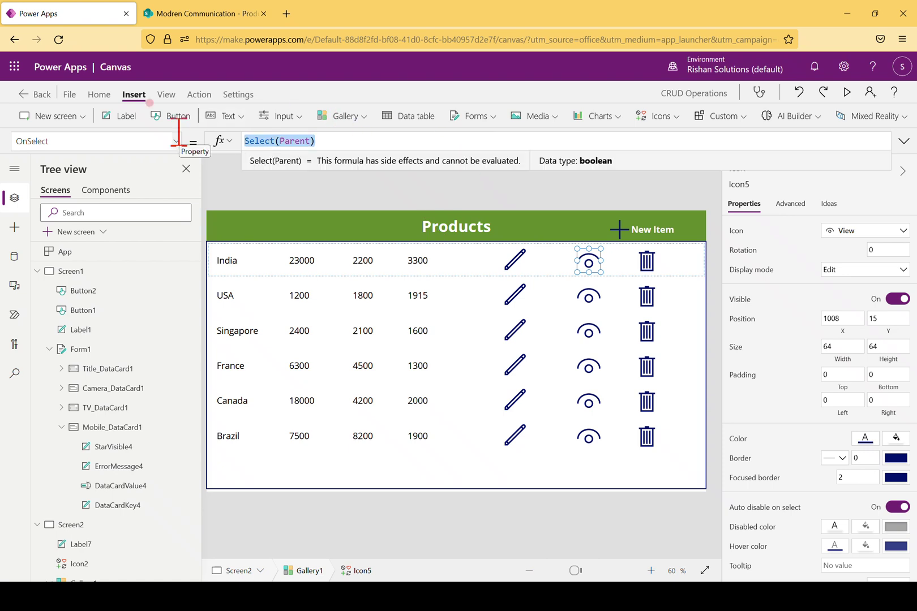
text(Set)
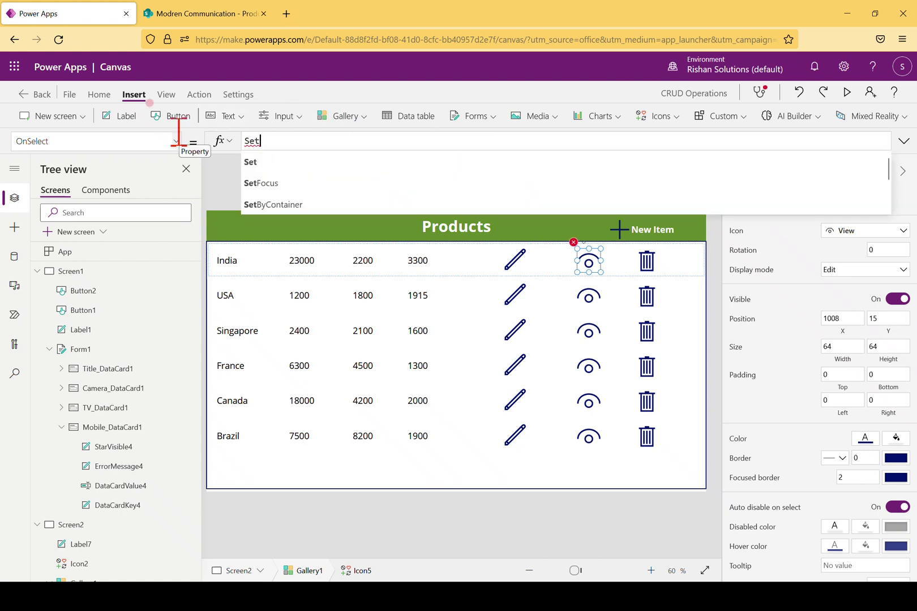
text(()
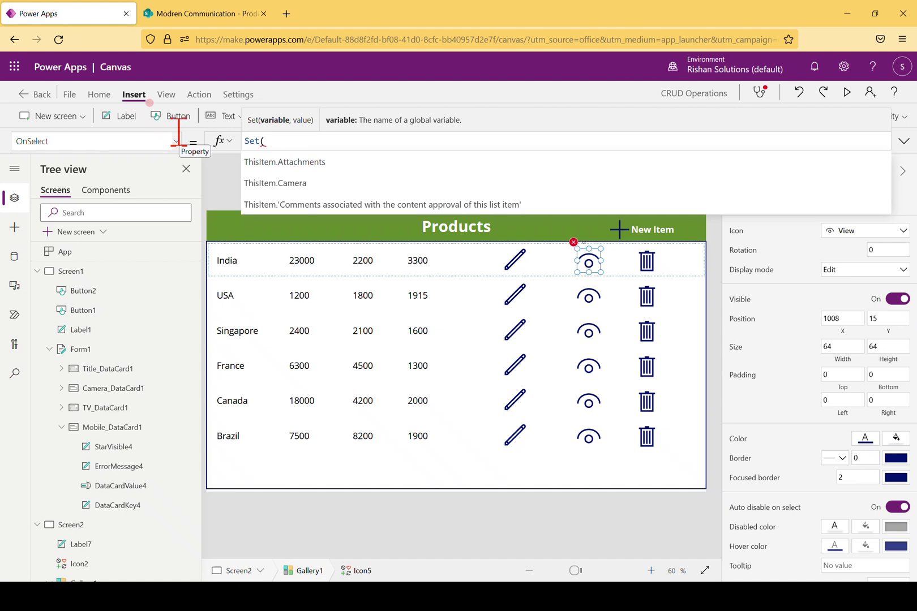
text(Ite)
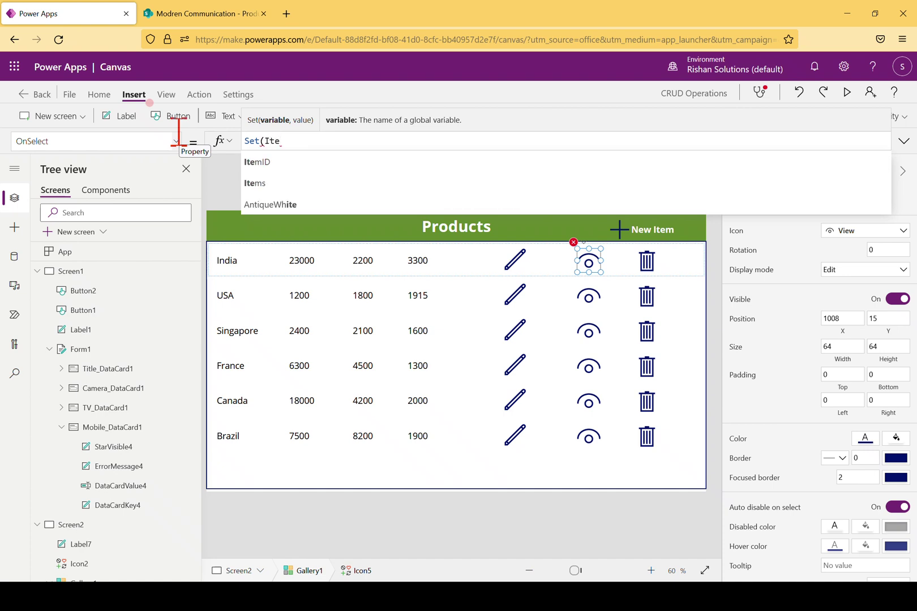
click(305, 170)
text(, )
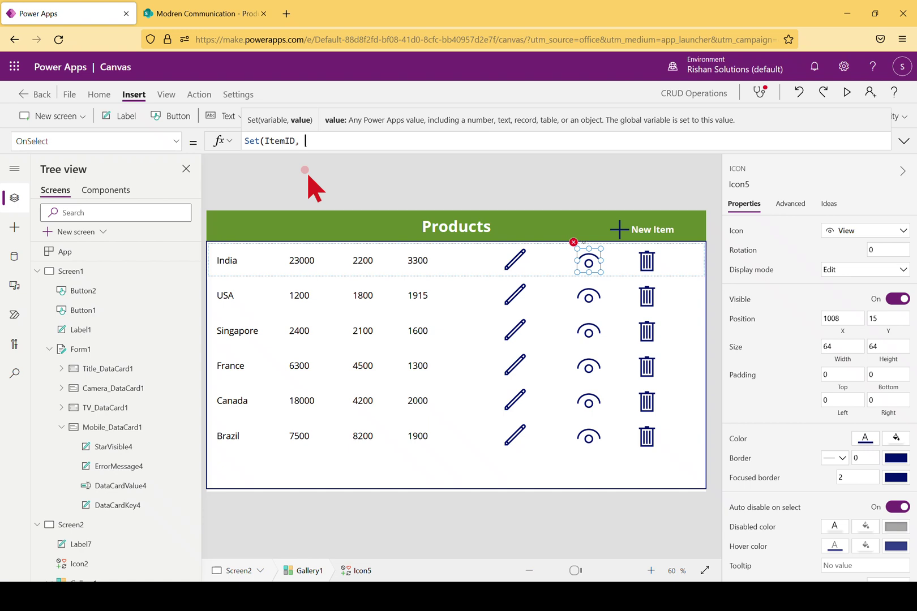
text(Looku)
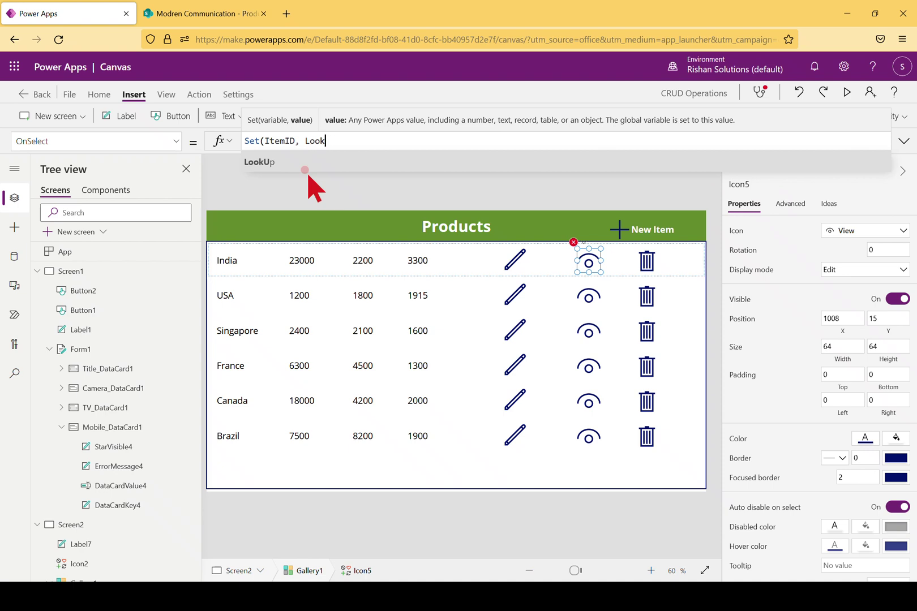
key(BackSpace)
key(BackSpace)
text(Thi)
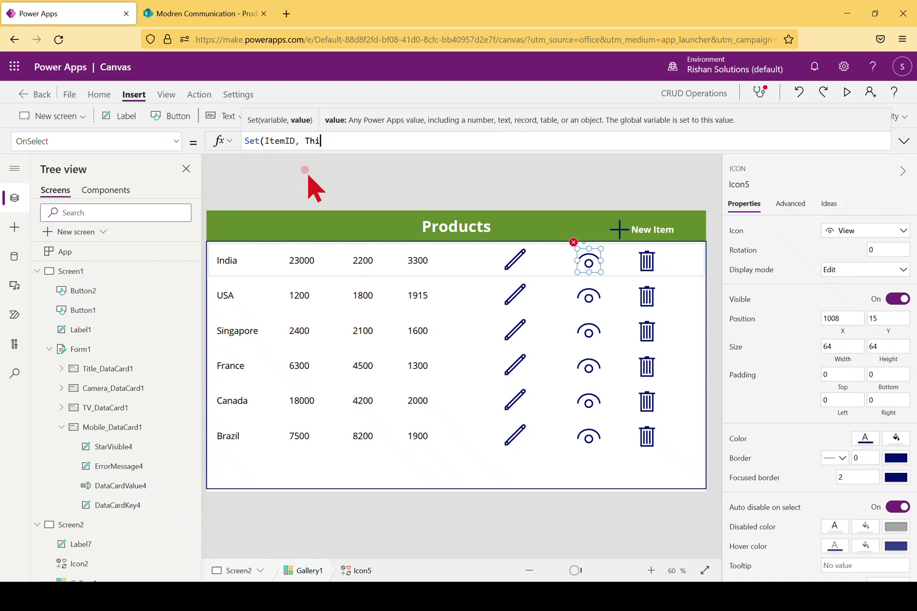
text(site)
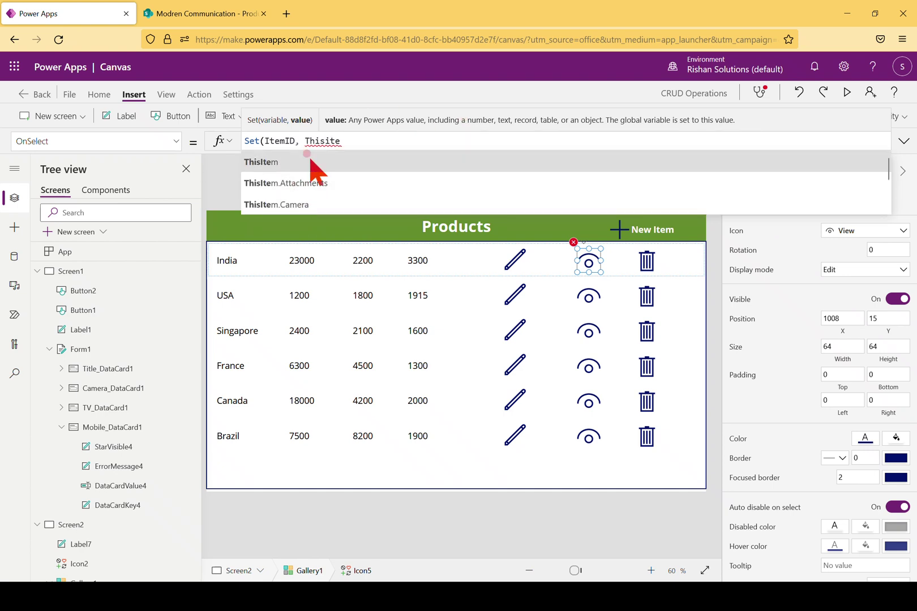
click(310, 161)
text(.I)
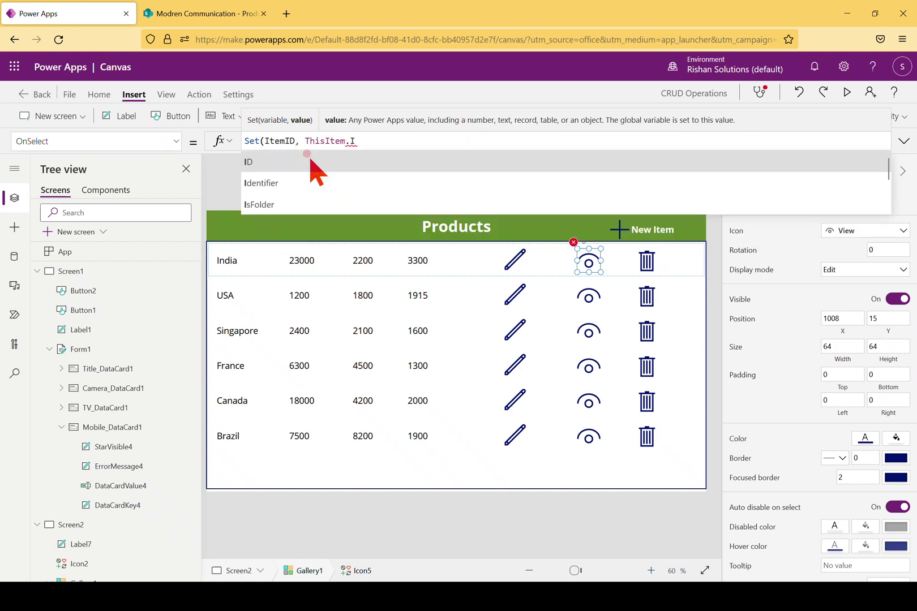
click(269, 162)
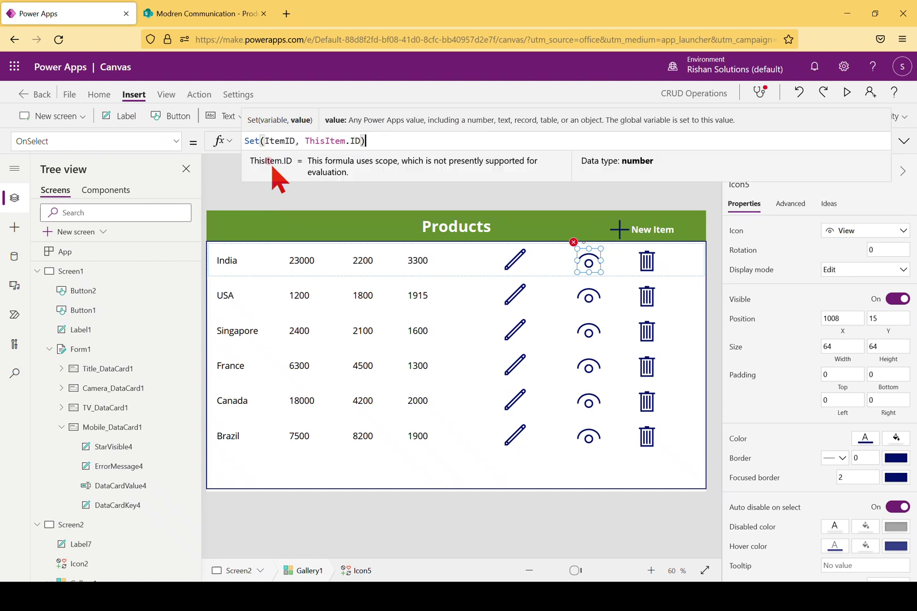
Step: Append Navigate(Screen1); ViewForm(Form1) to the view icon's OnSelect formula
text(); Na)
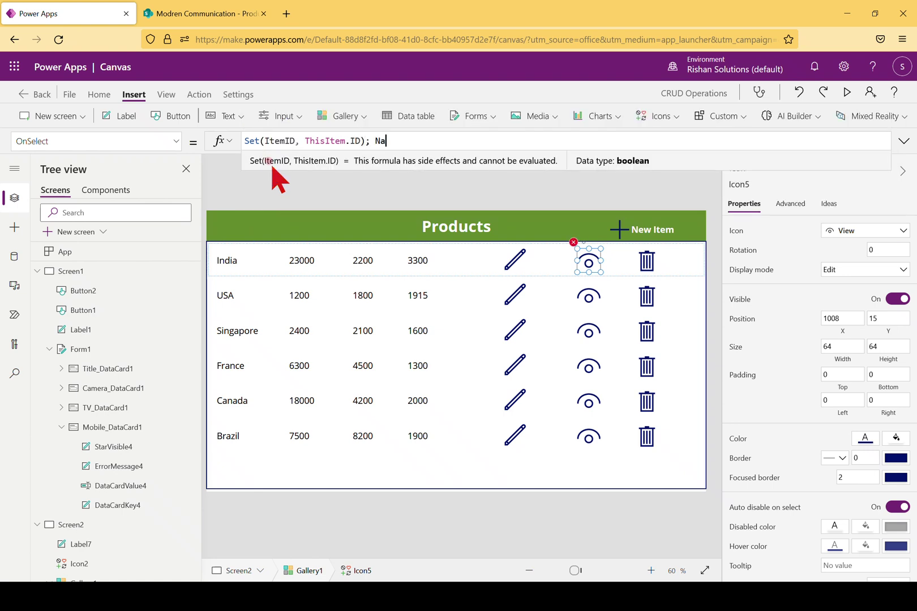
text(vigate)
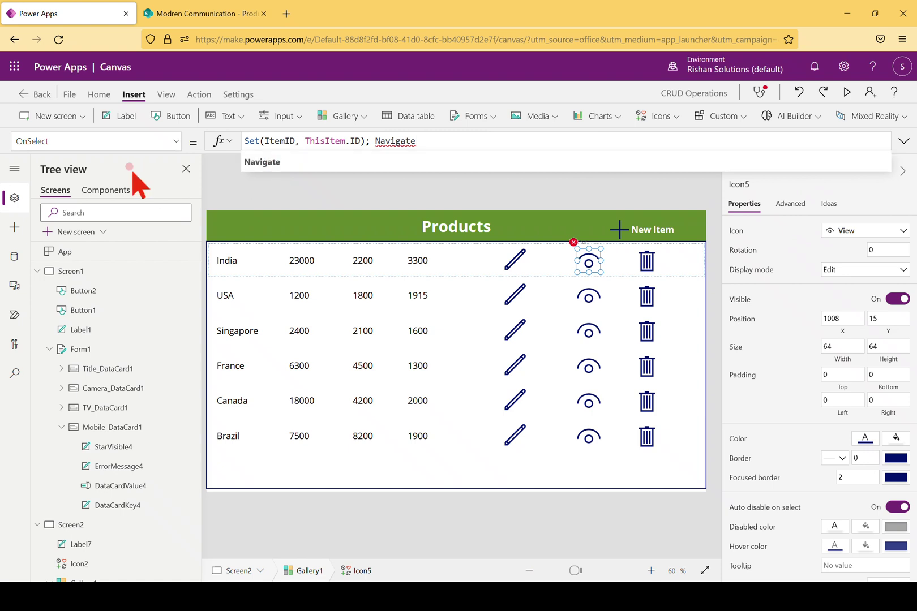
click(276, 164)
text(S)
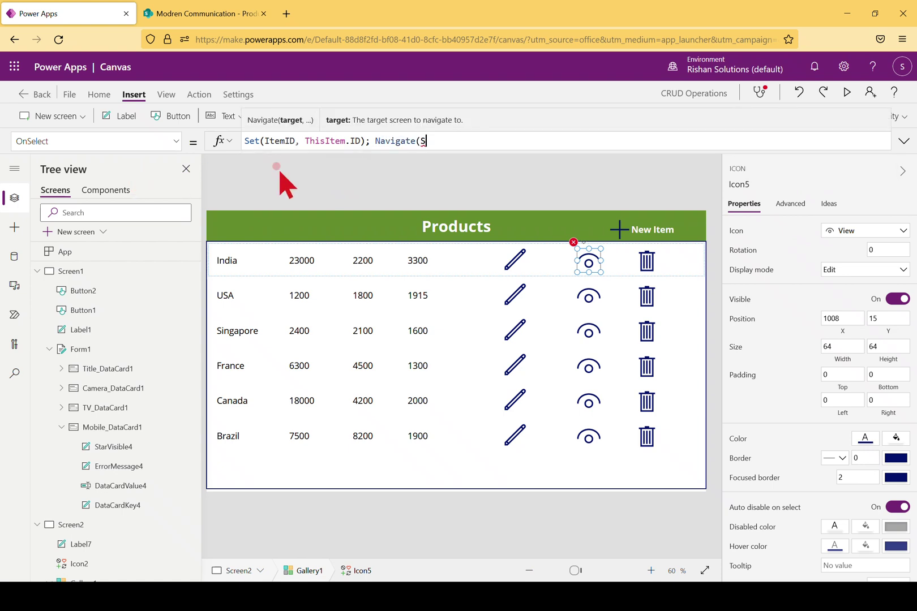
text(cree)
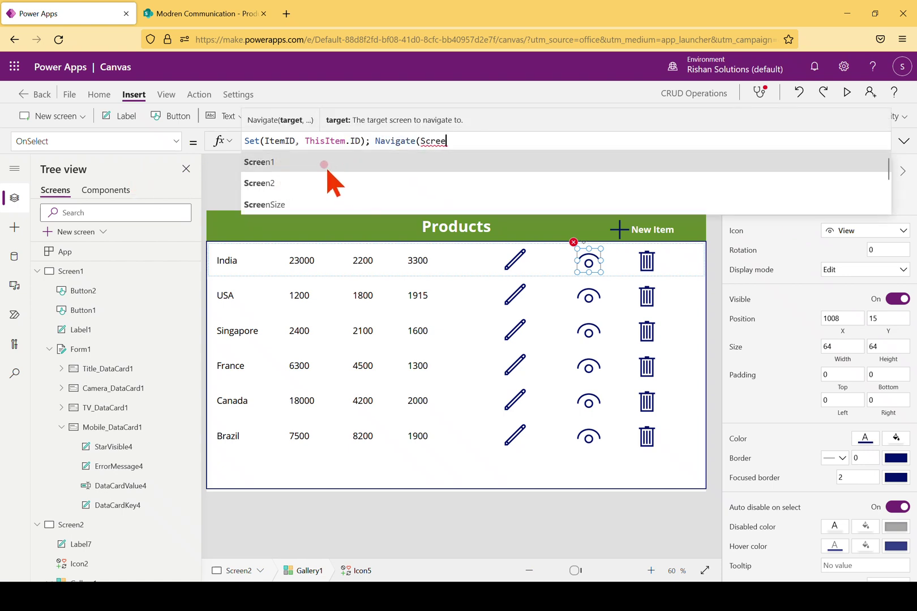
click(323, 163)
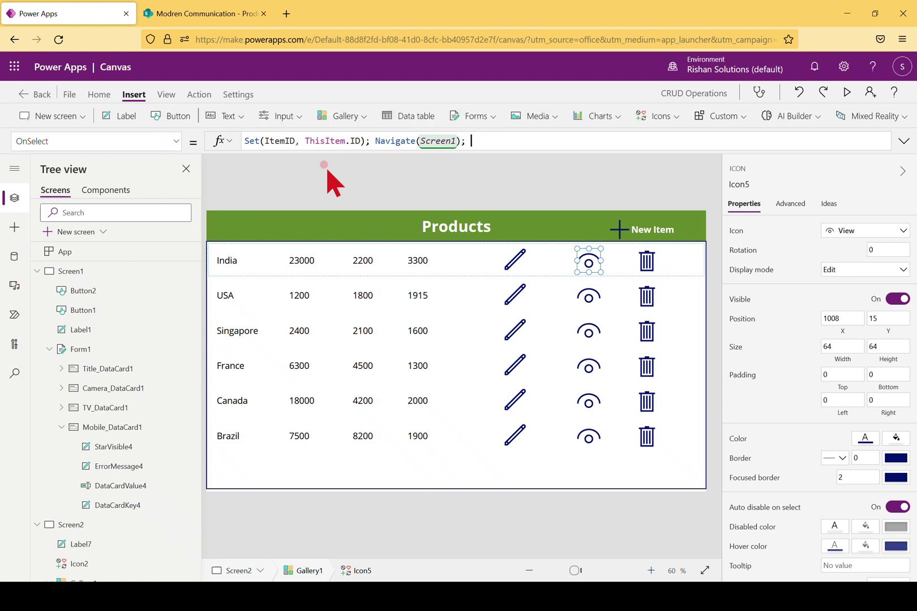
text(; View)
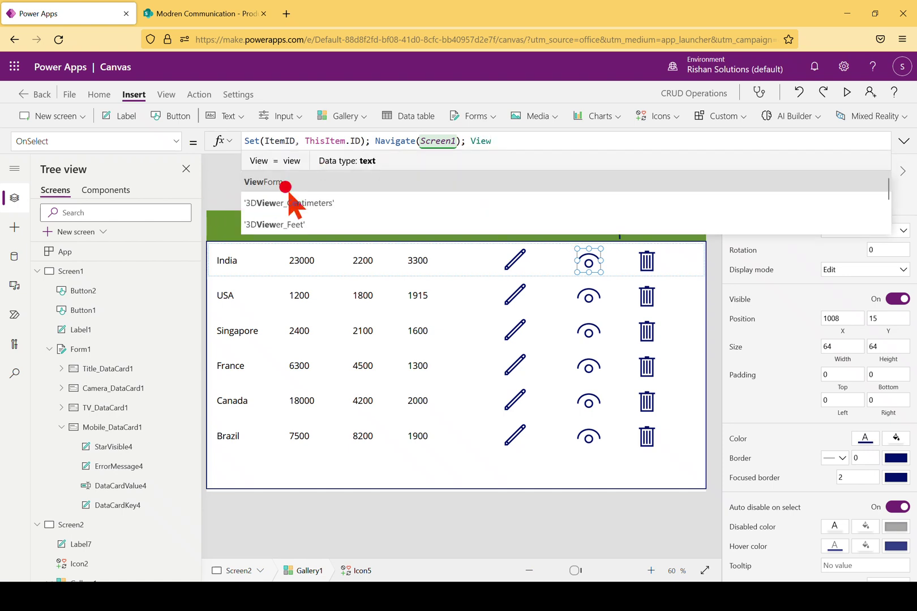
click(285, 186)
text(Form(Form)
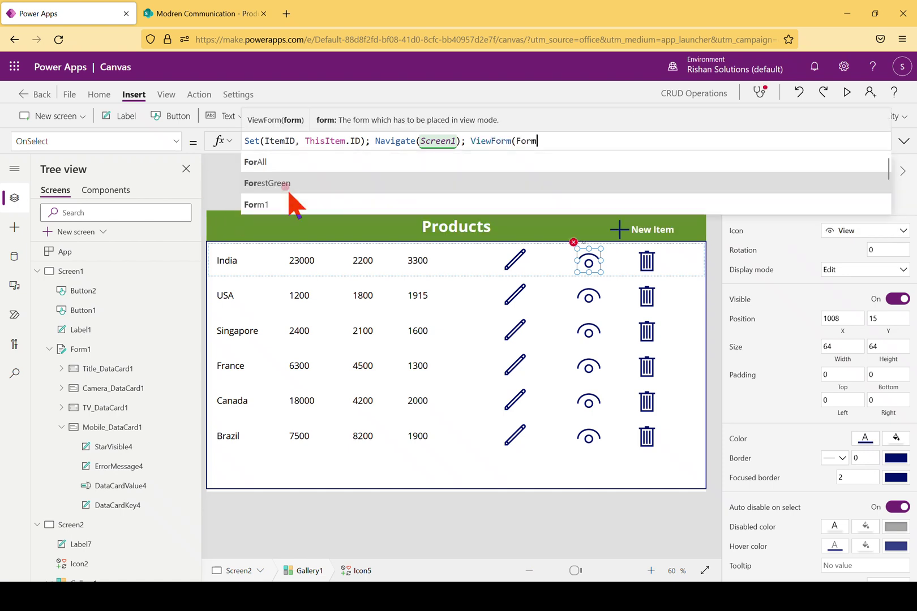
click(257, 166)
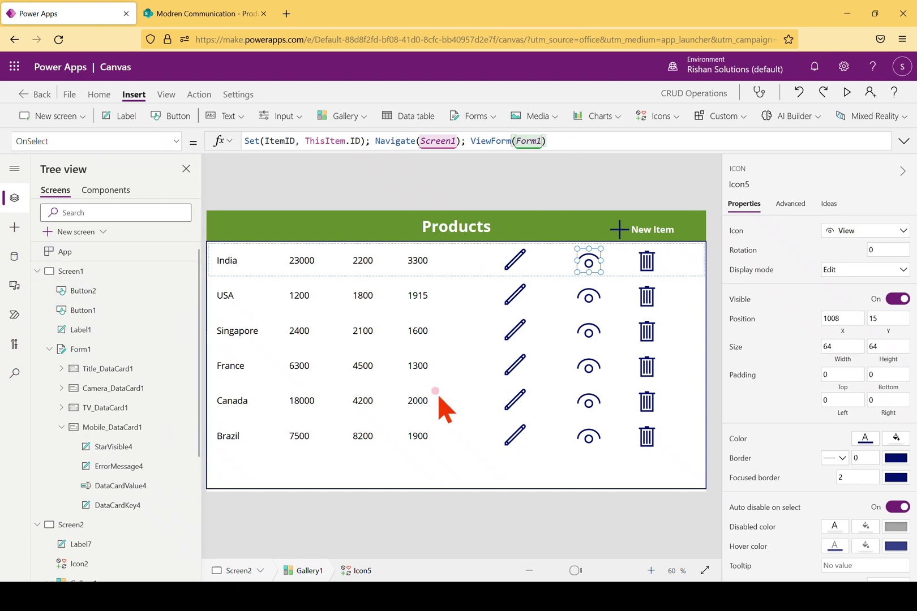
Step: Preview the app and view the India and Brazil items' details, cancelling back to the gallery after each
click(849, 92)
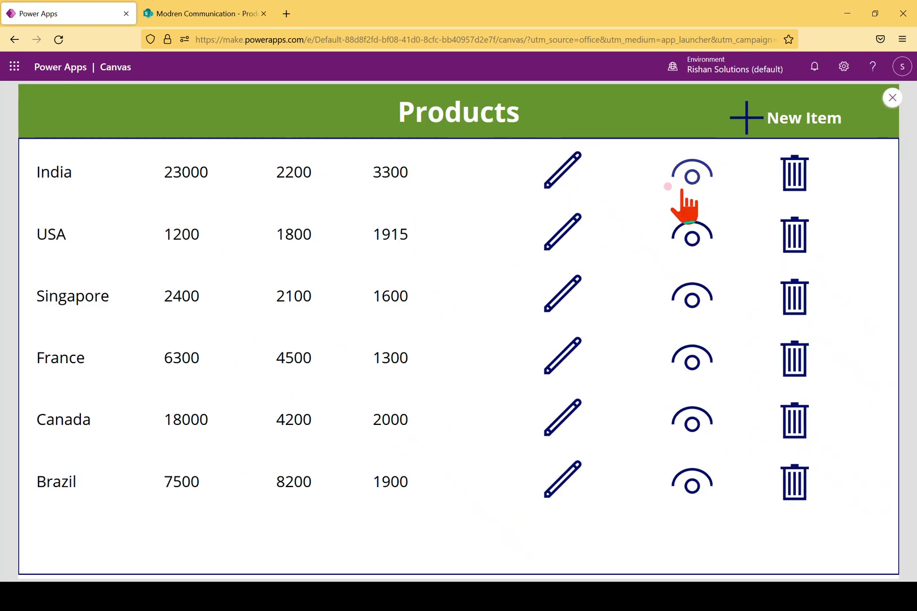
click(687, 172)
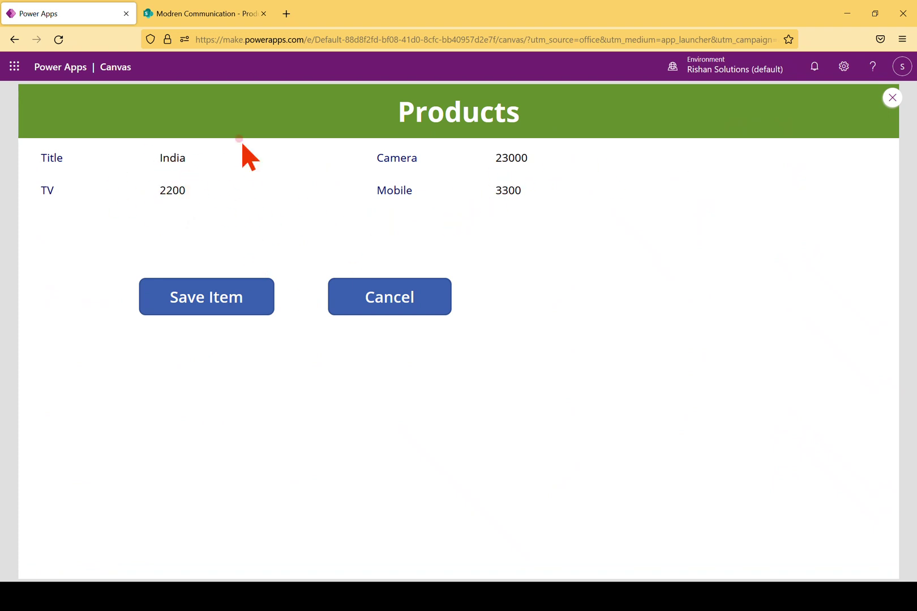
double_click(524, 163)
click(504, 199)
click(392, 309)
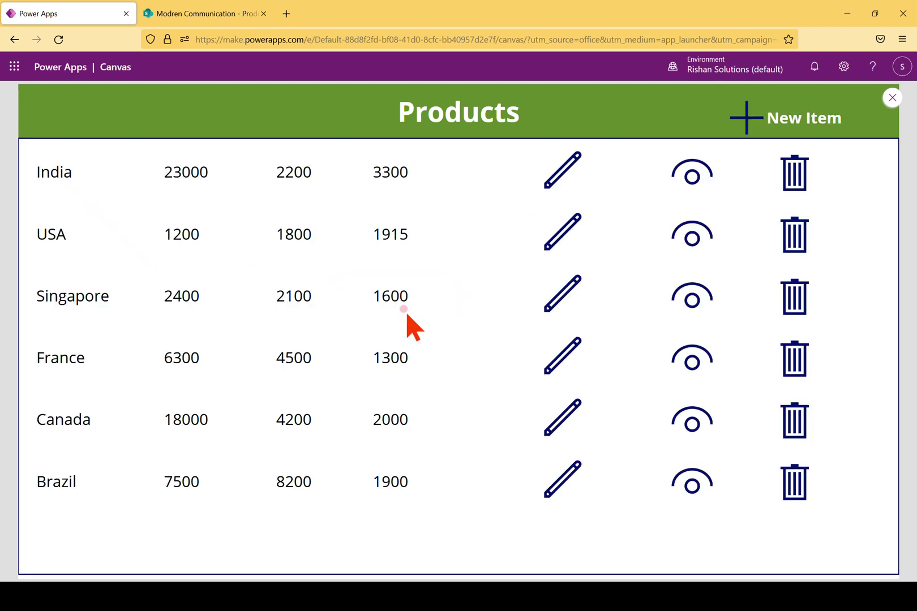
click(664, 464)
click(677, 477)
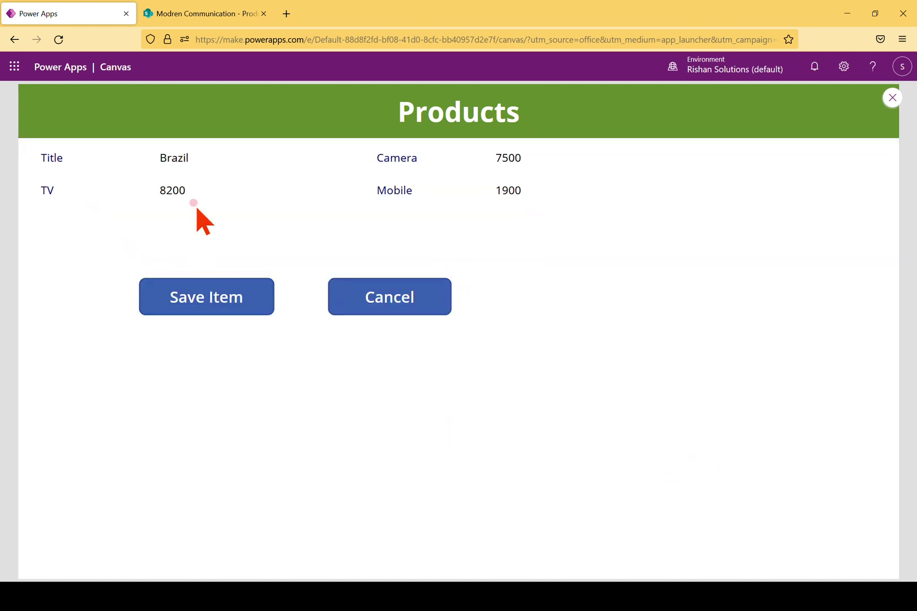
click(419, 302)
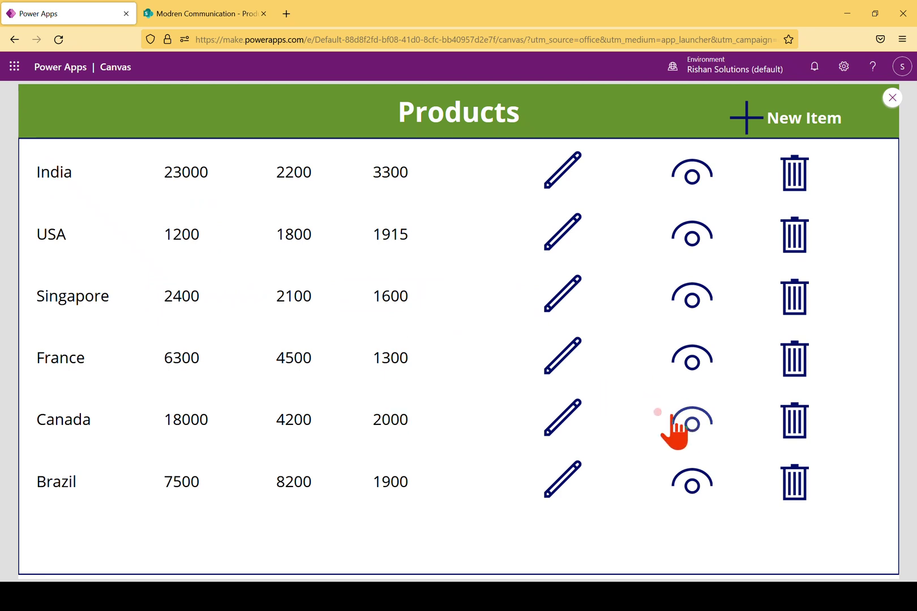
Step: Check the edit form from the Canada and Brazil rows and the blank new-item form, cancelling each one
click(551, 419)
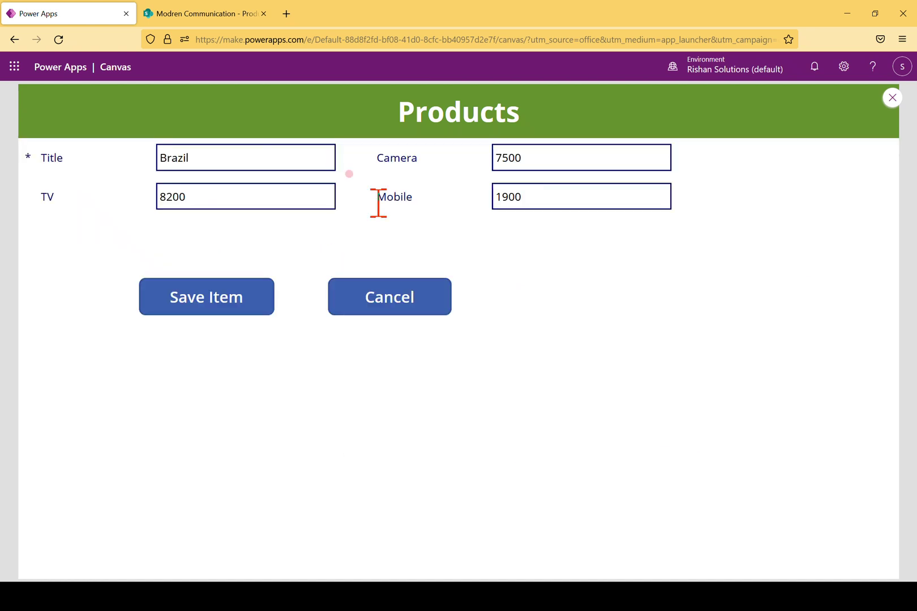
click(417, 300)
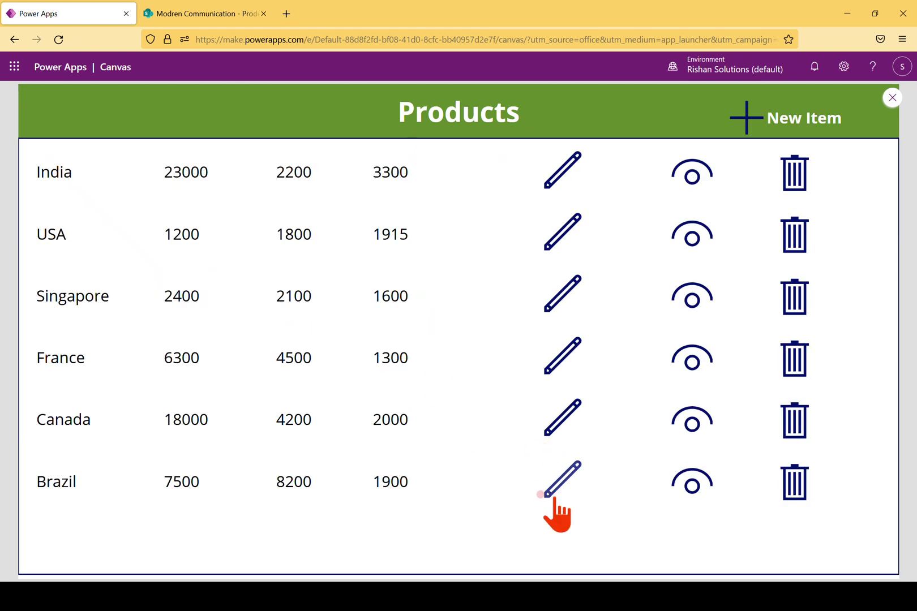
click(554, 498)
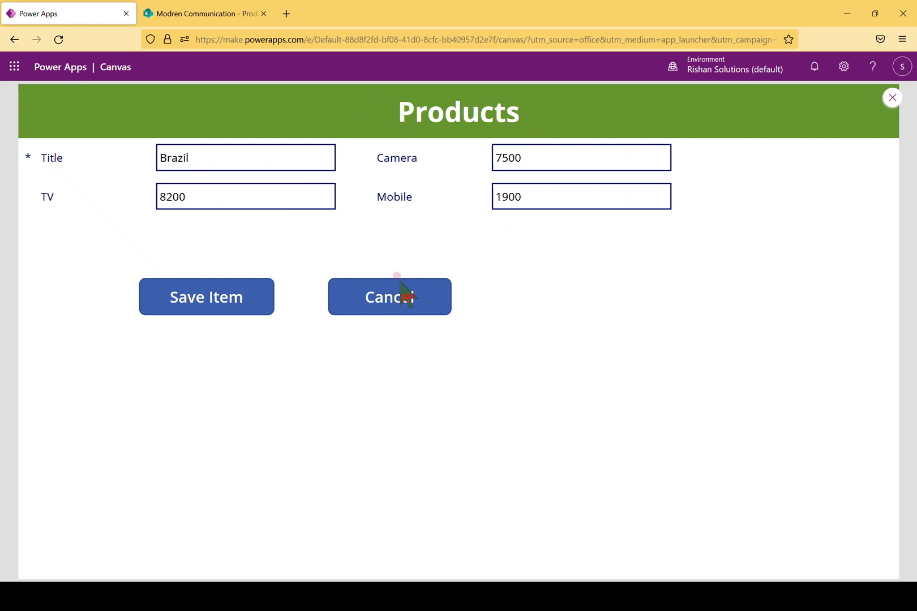
click(391, 308)
click(750, 124)
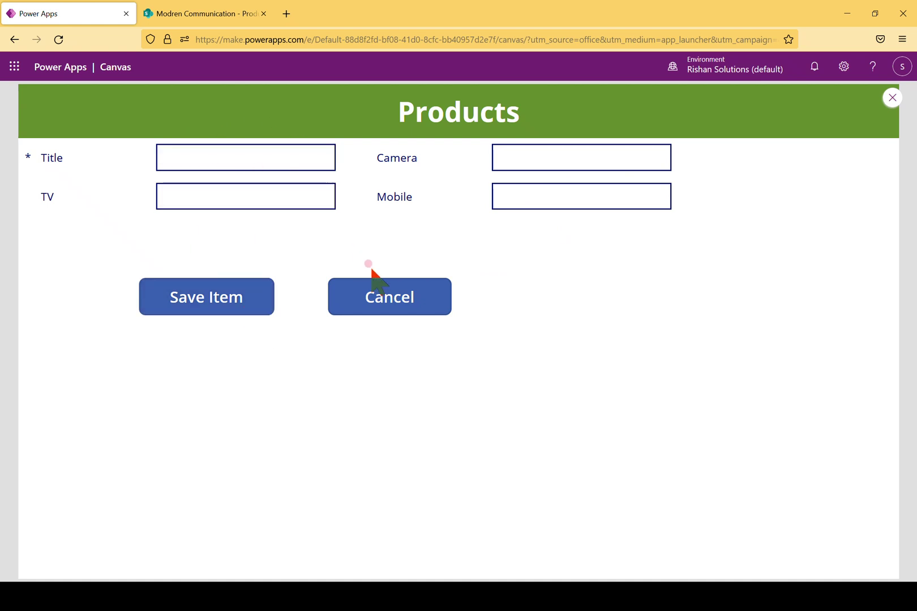
click(381, 296)
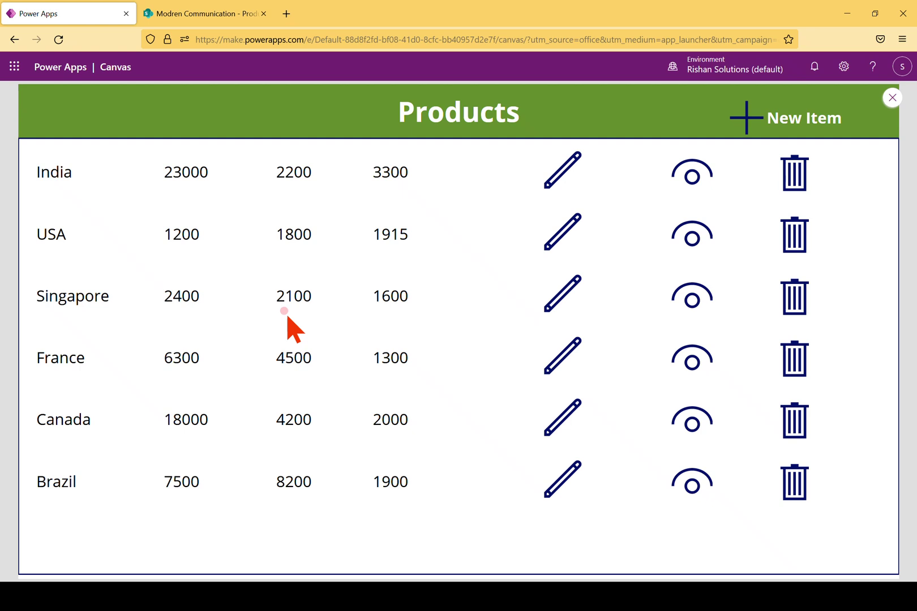
key(alt+Tab)
key(alt+Tab)
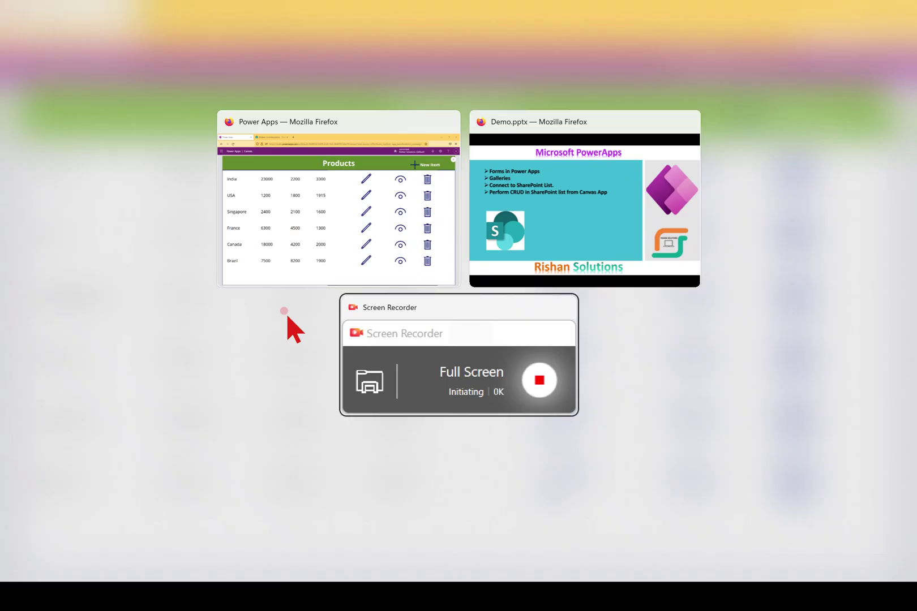